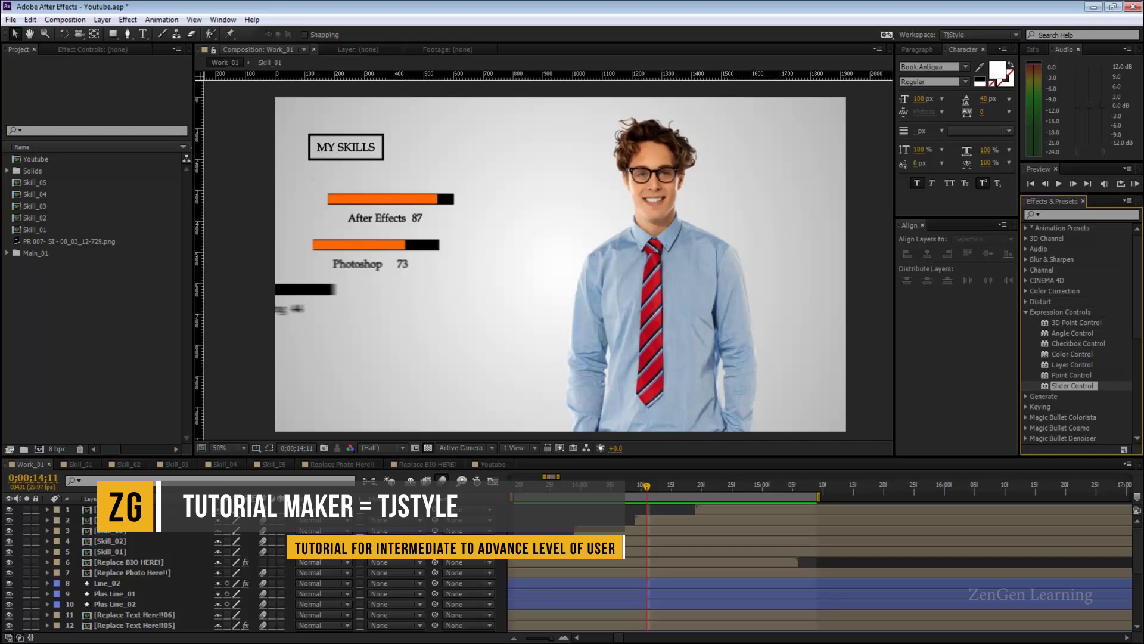
Step: Scrub the Work_01 timeline to preview the skill bars, zooming and panning the viewer
mouse_move(647, 486)
mouse_down()
mouse_move(605, 485)
mouse_move(688, 491)
mouse_move(593, 488)
mouse_move(641, 488)
mouse_up()
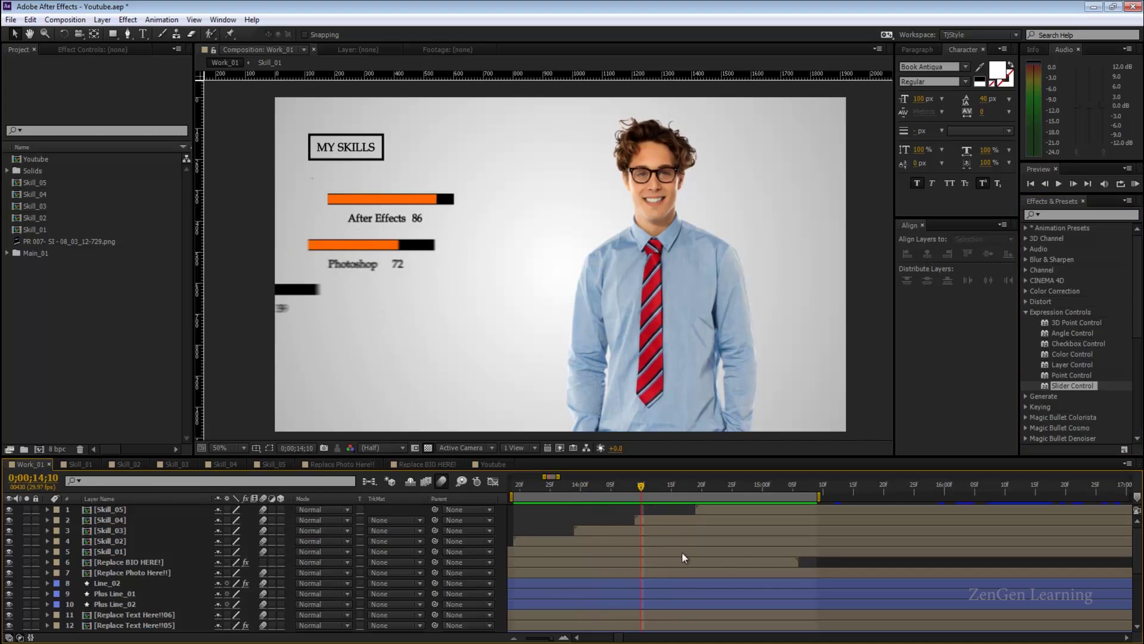
drag(641, 484, 681, 491)
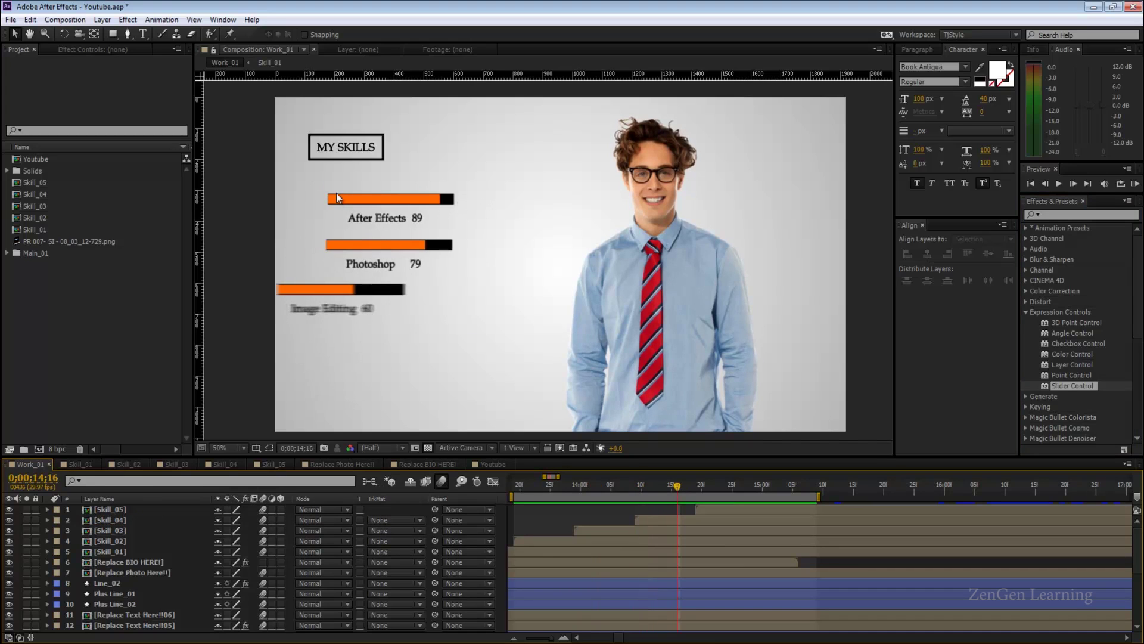
scroll(336, 192, up, 2)
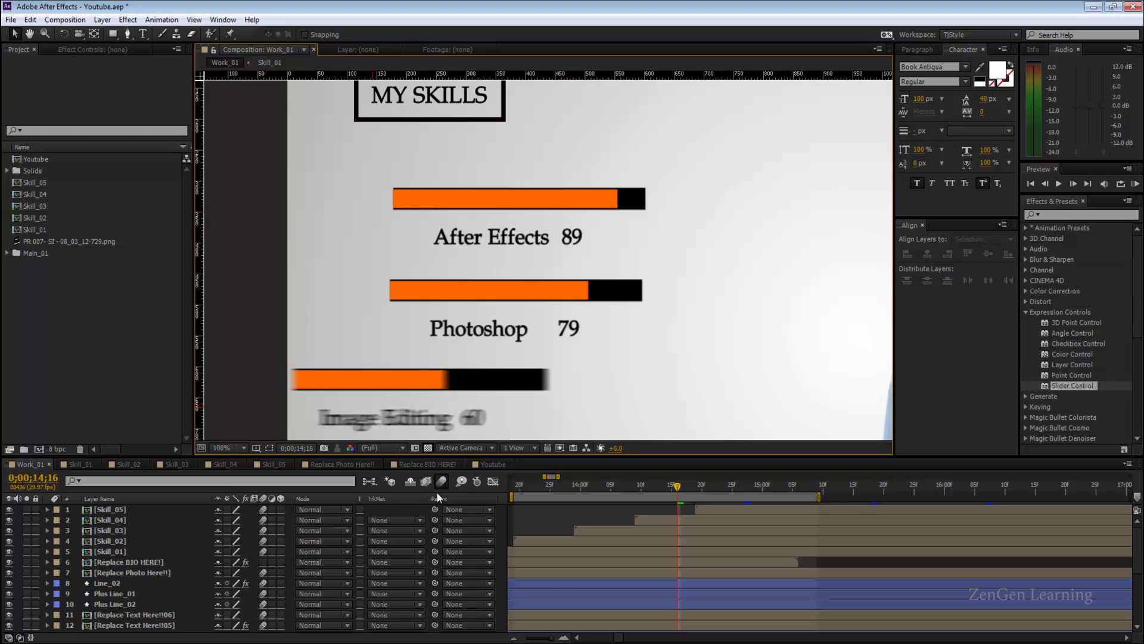
scroll(591, 282, down, 2)
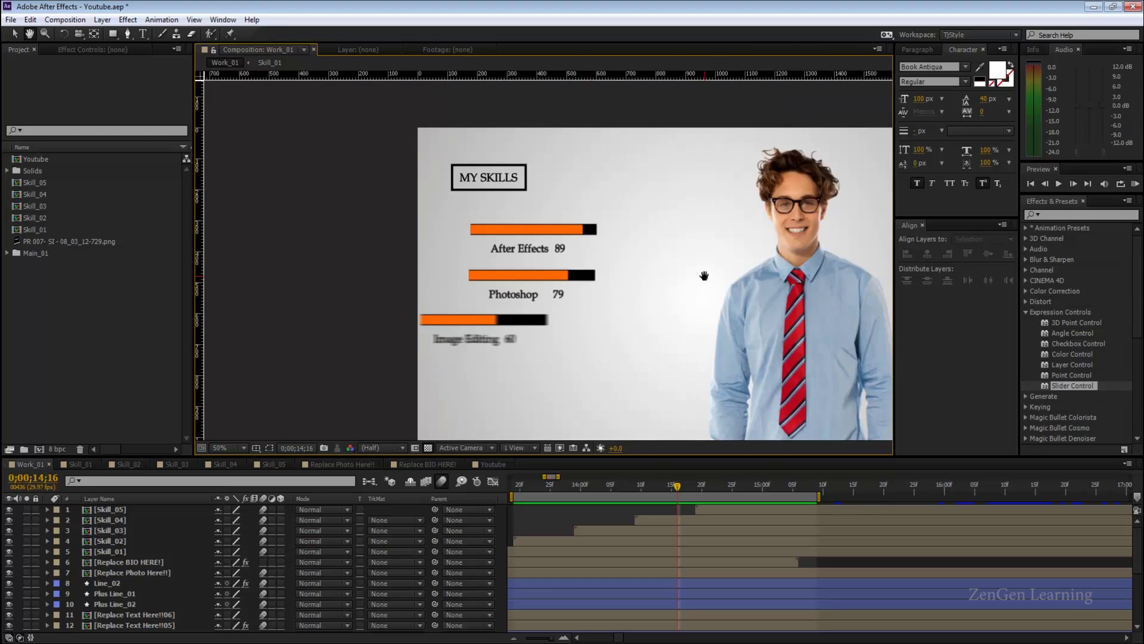
drag(702, 271, 567, 251)
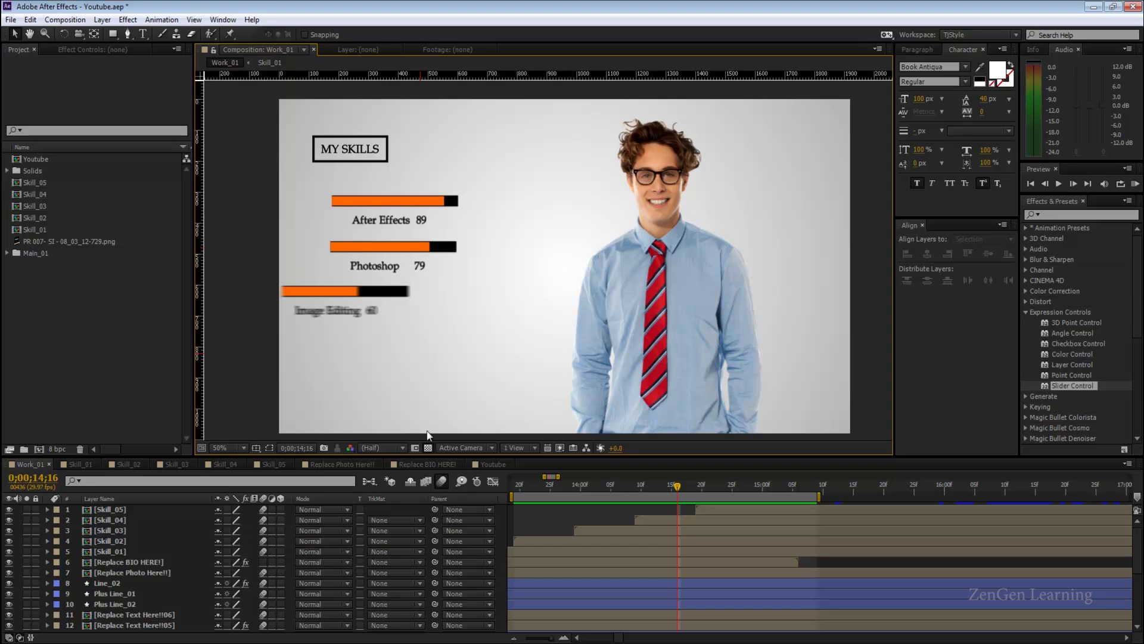
Step: In the Youtube composition, create a new shape layer, deleting an accidental adjustment layer
click(488, 463)
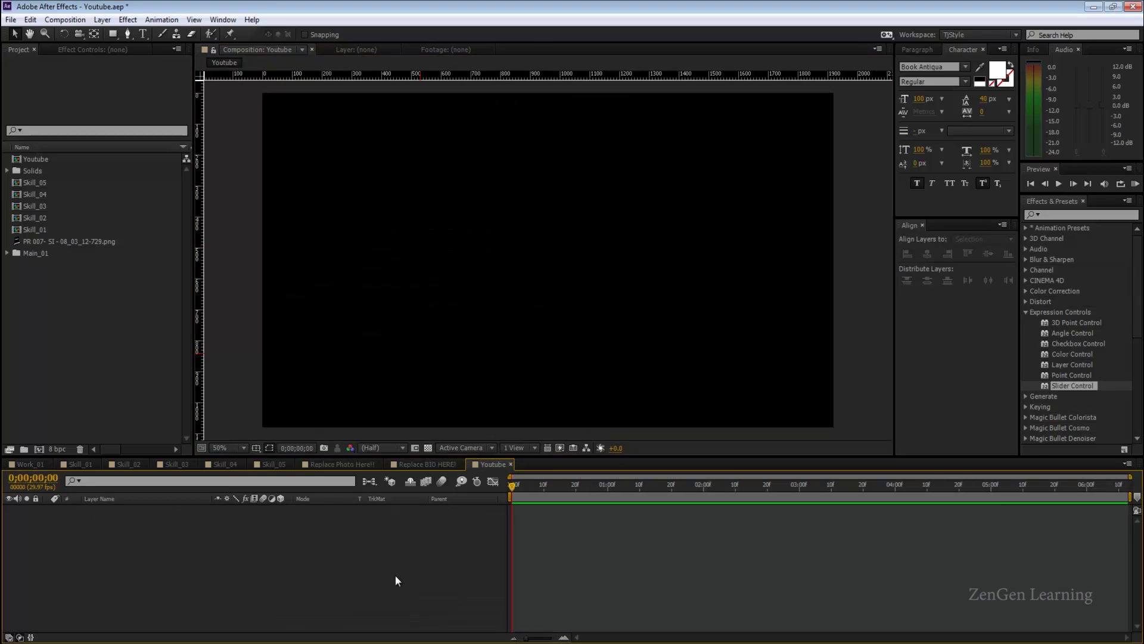
right_click(237, 555)
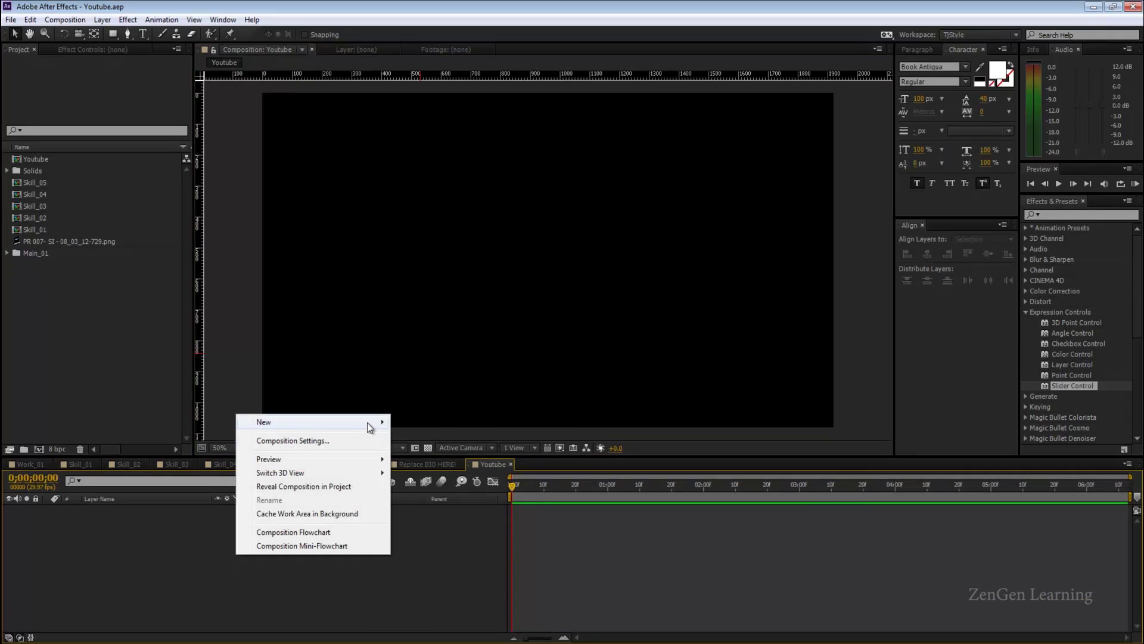
mouse_move(365, 421)
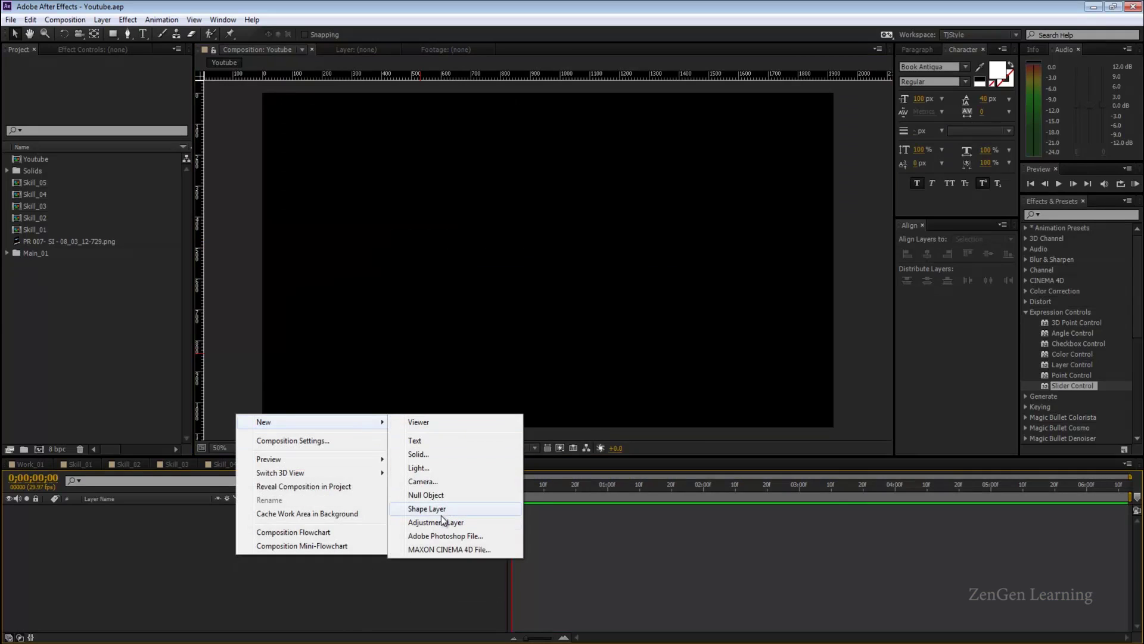
click(440, 520)
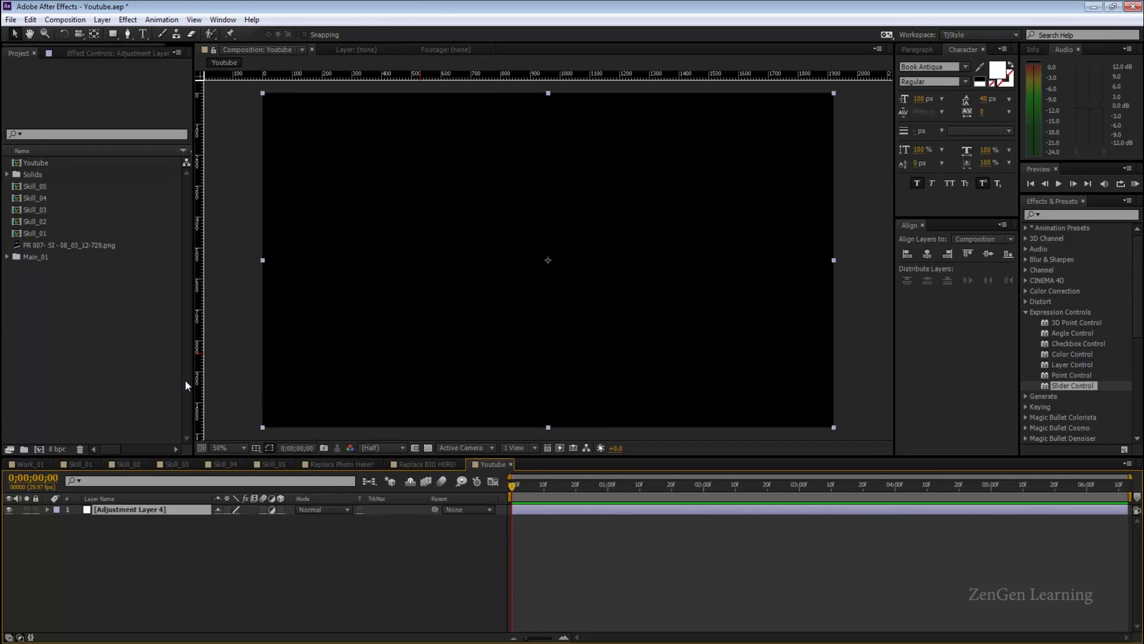
key(Delete)
right_click(238, 567)
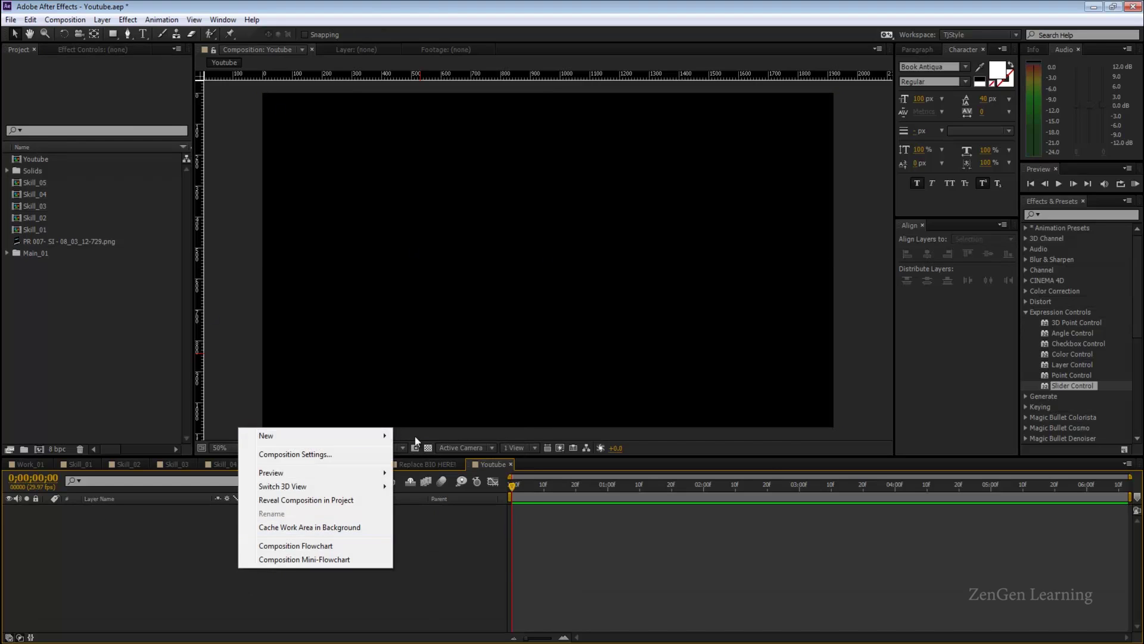
mouse_move(366, 435)
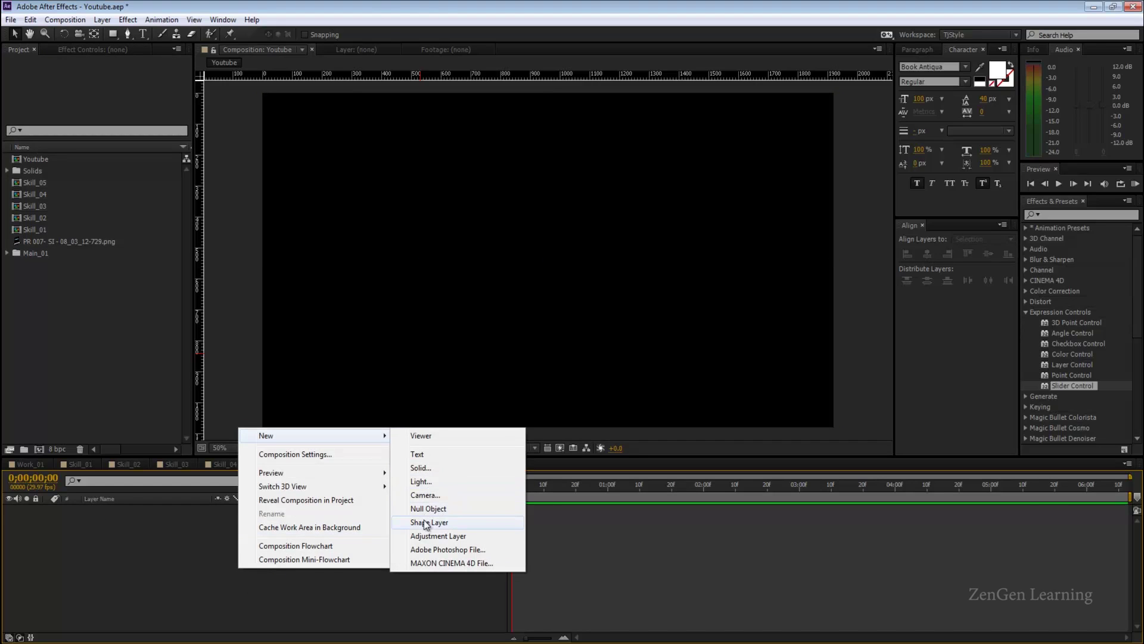
click(424, 522)
Step: Add a rectangle path and a grey fill to the shape layer
click(428, 34)
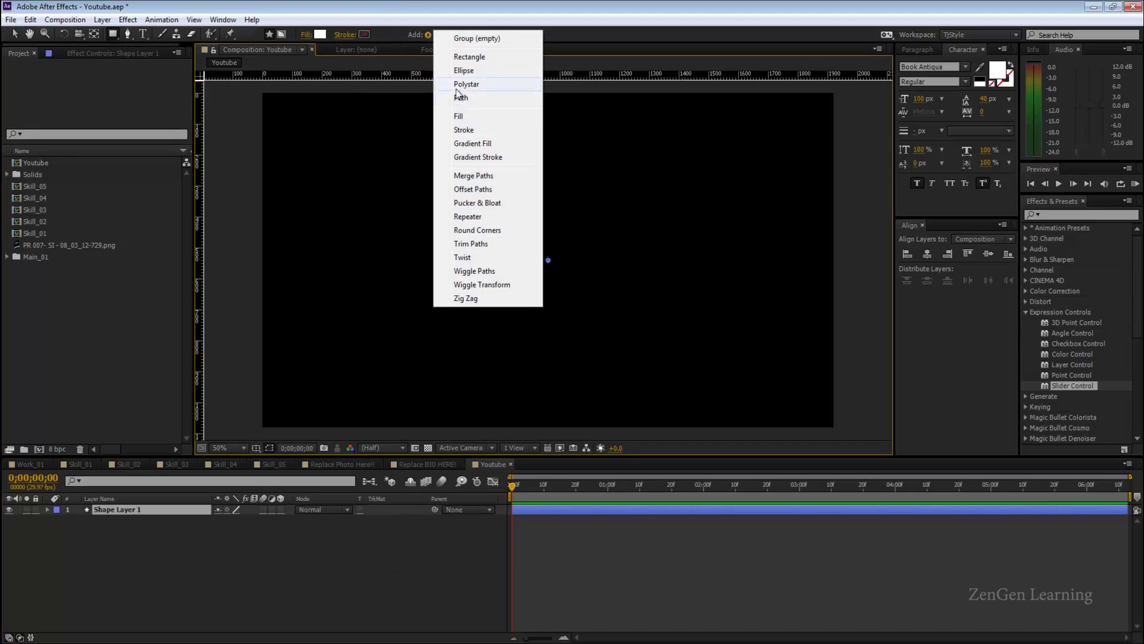
click(470, 57)
click(430, 34)
click(457, 118)
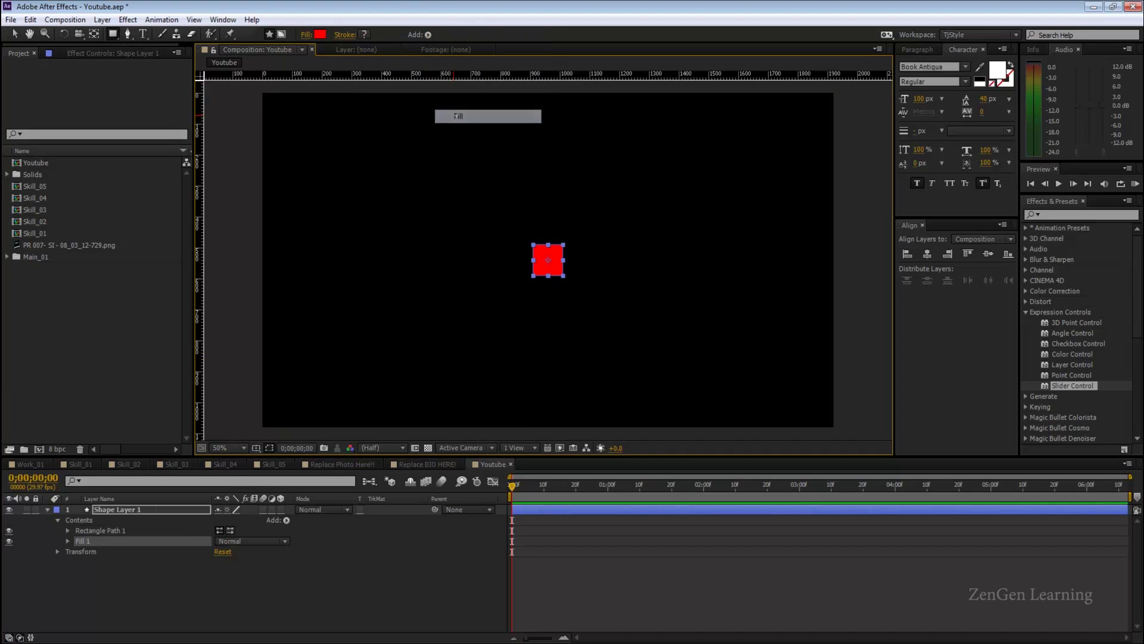
click(320, 34)
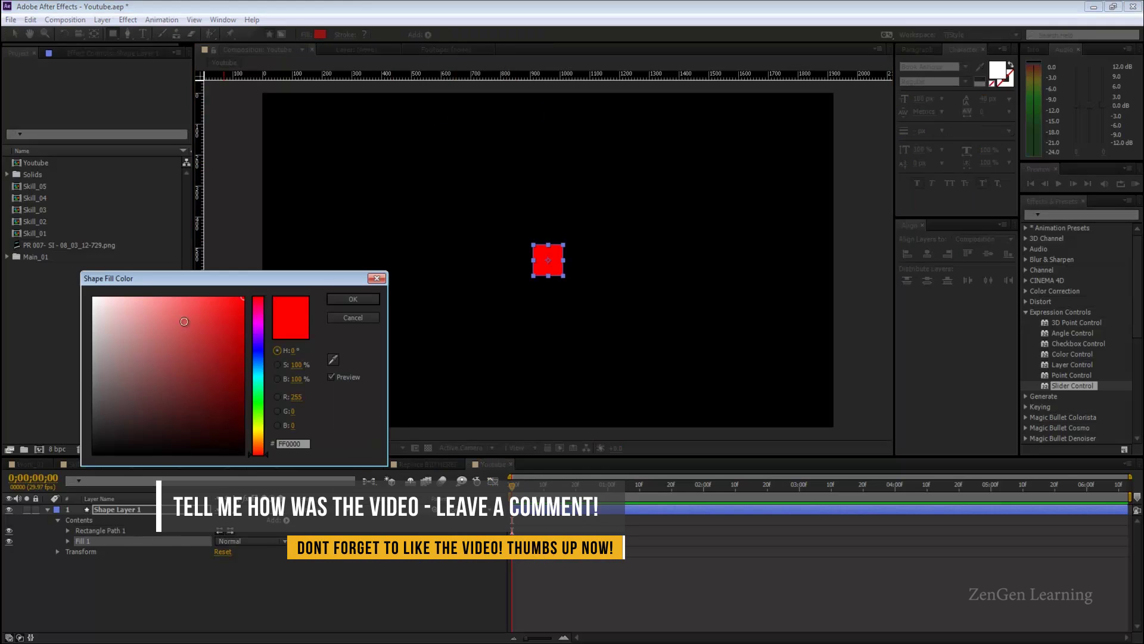
drag(181, 325, 33, 396)
click(375, 299)
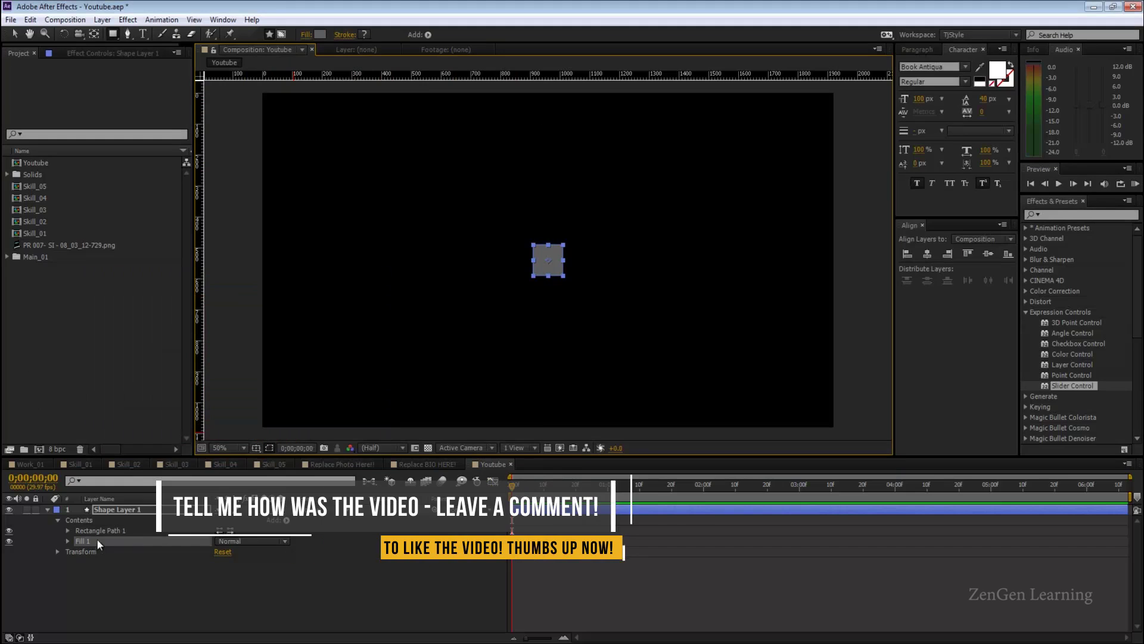
click(68, 531)
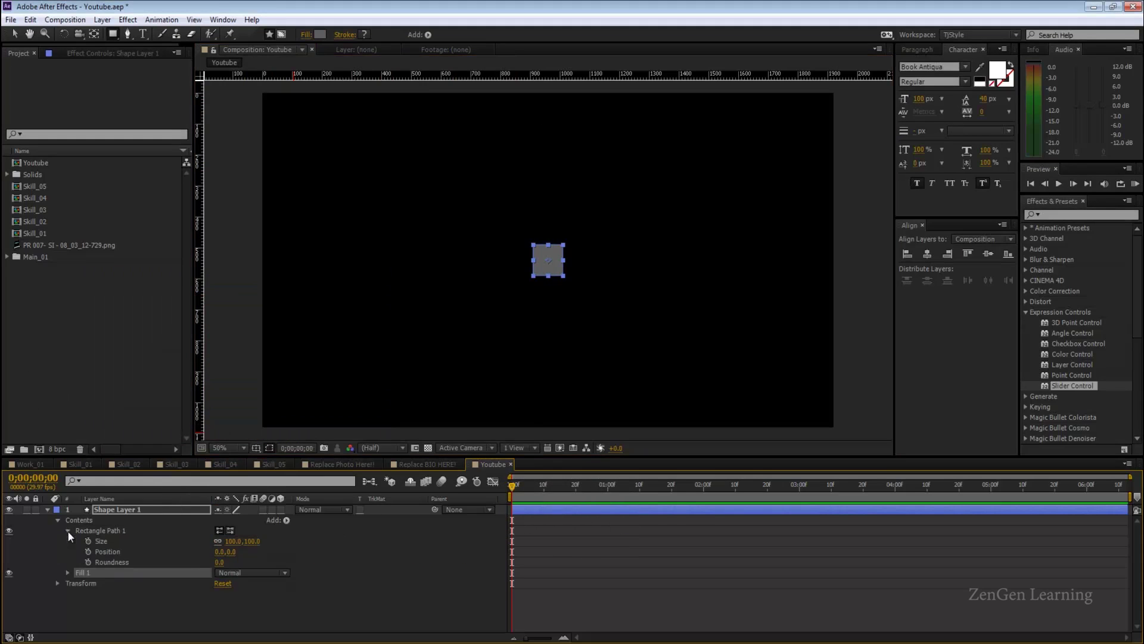
Step: Set Rectangle Path 1's size to 750 × 75
click(209, 543)
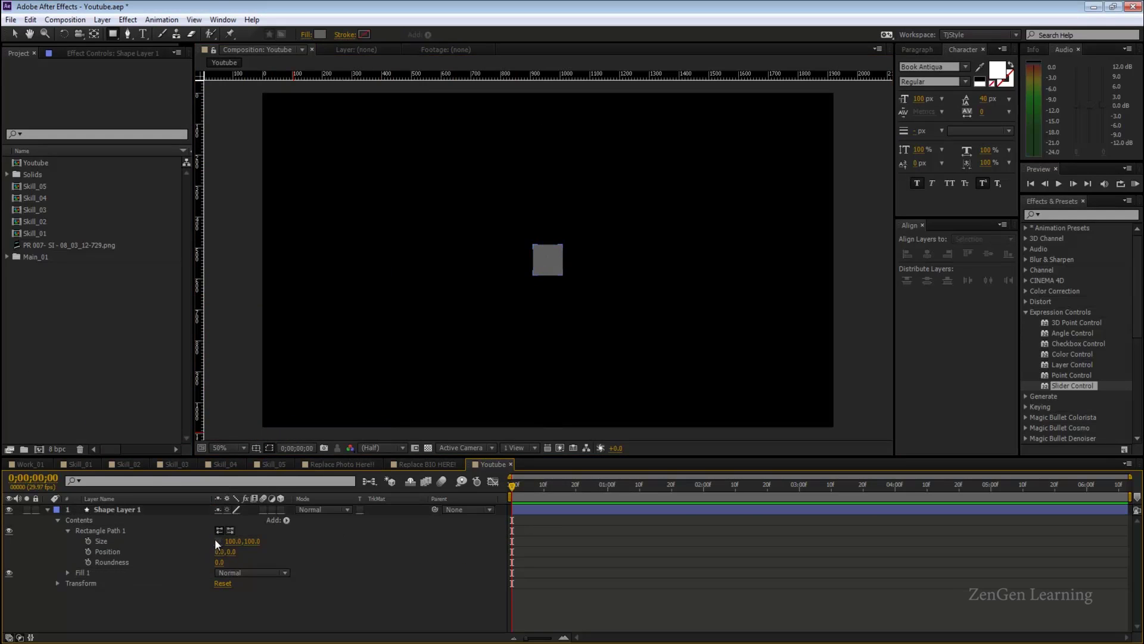
click(233, 541)
text(750)
key(Tab)
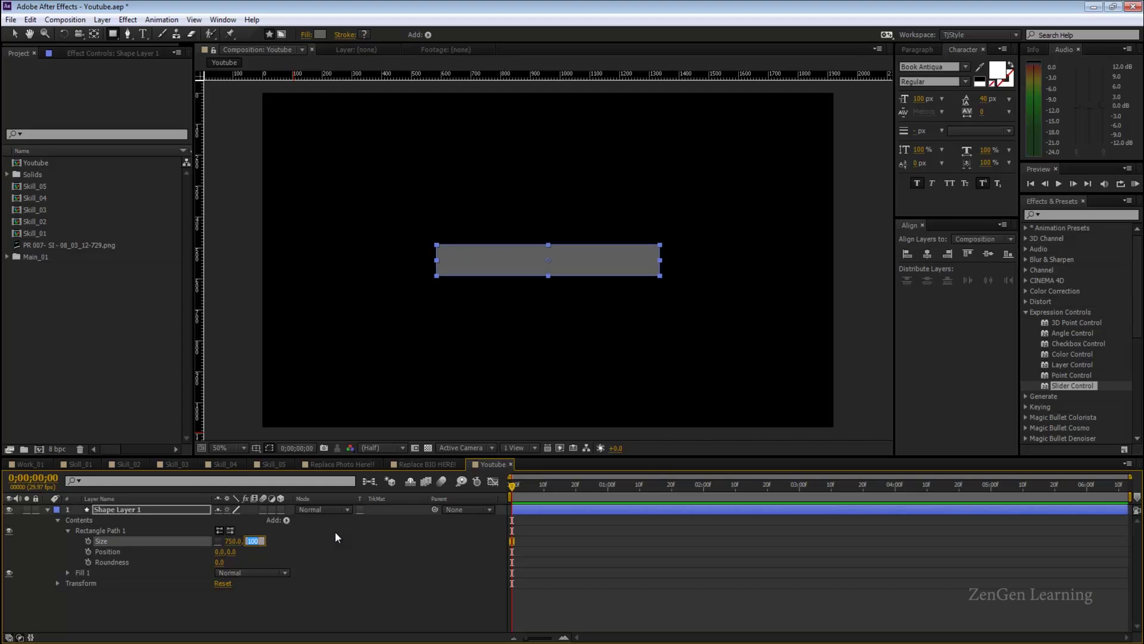
text(75)
key(Return)
Step: Switch to the Selection tool, view at 100%, and select Shape Layer 1
key(F2)
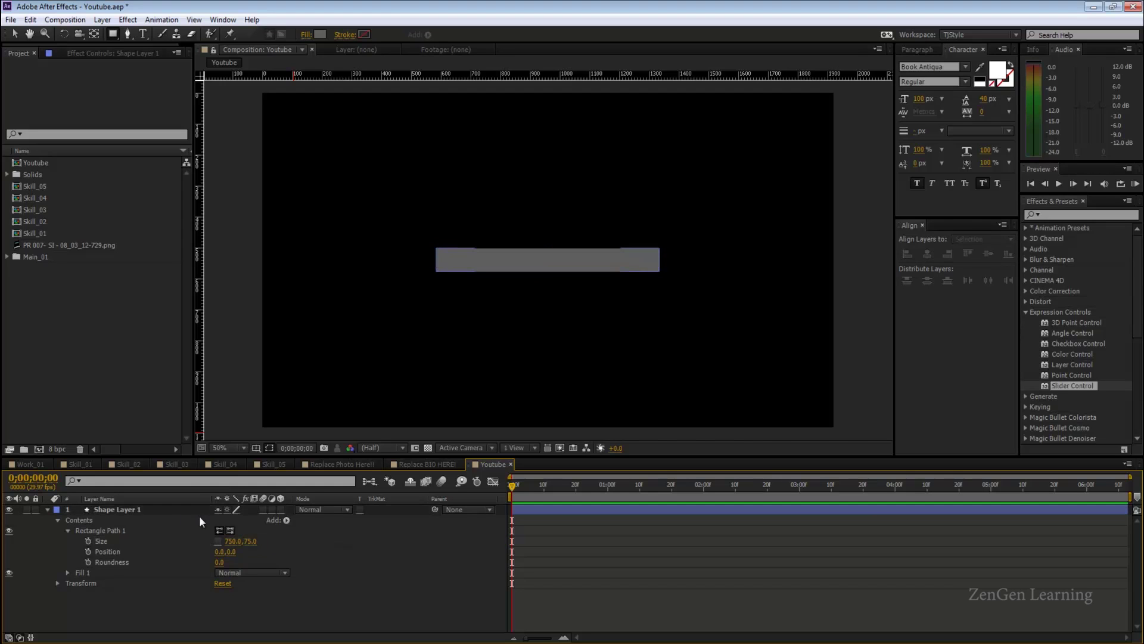
key(v)
key(slash)
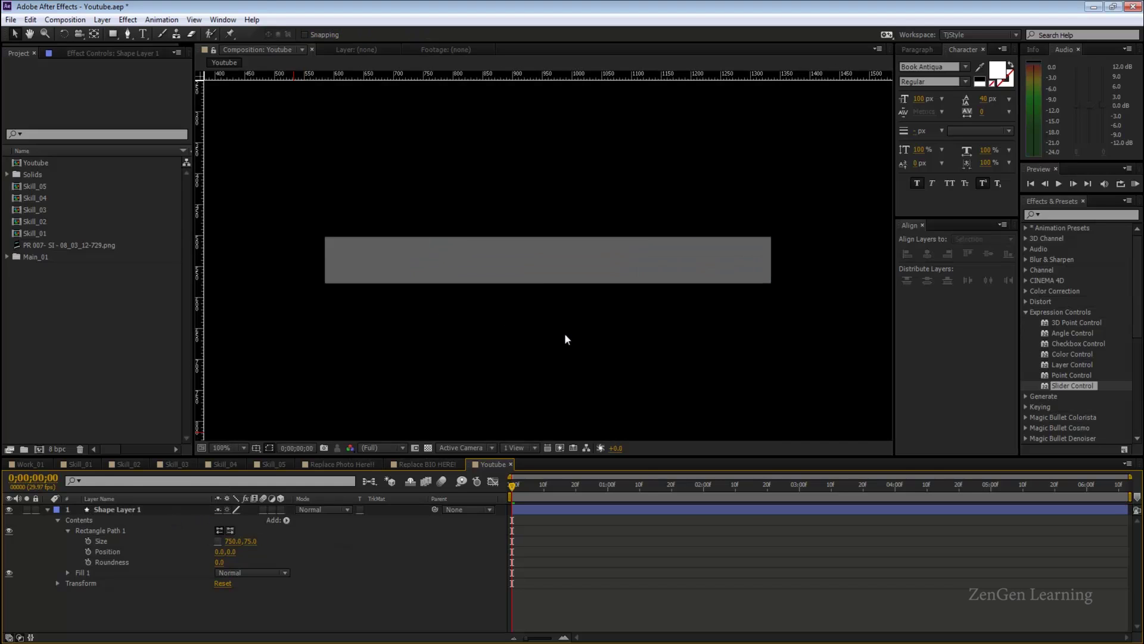
click(144, 509)
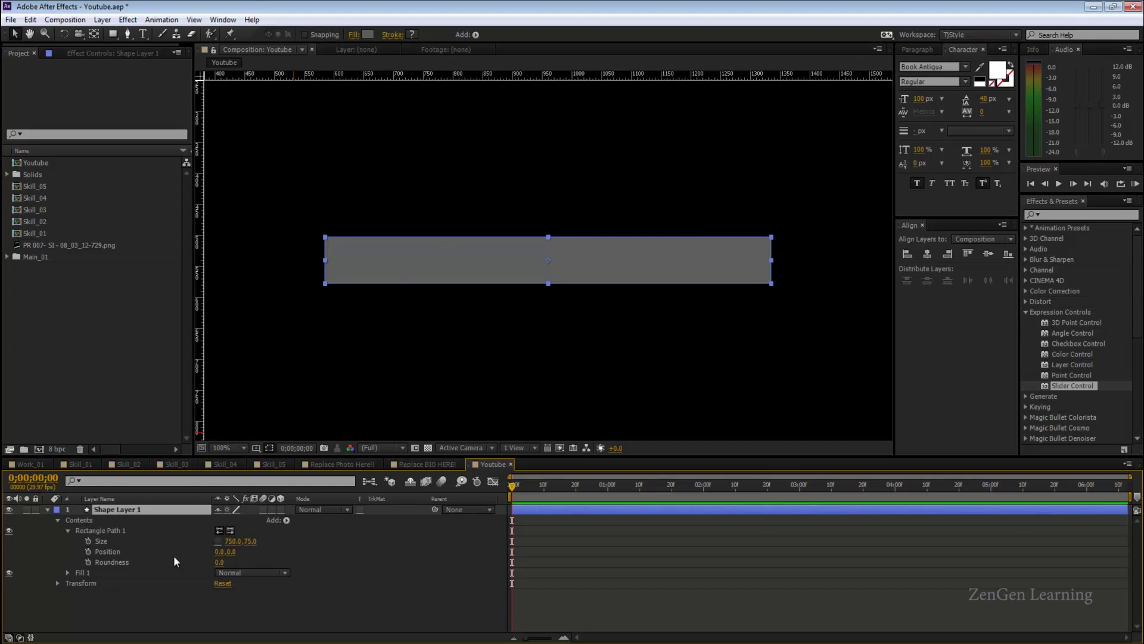
Step: Duplicate Shape Layer 1 and set the copy's rectangle height to 60
key(ctrl+d)
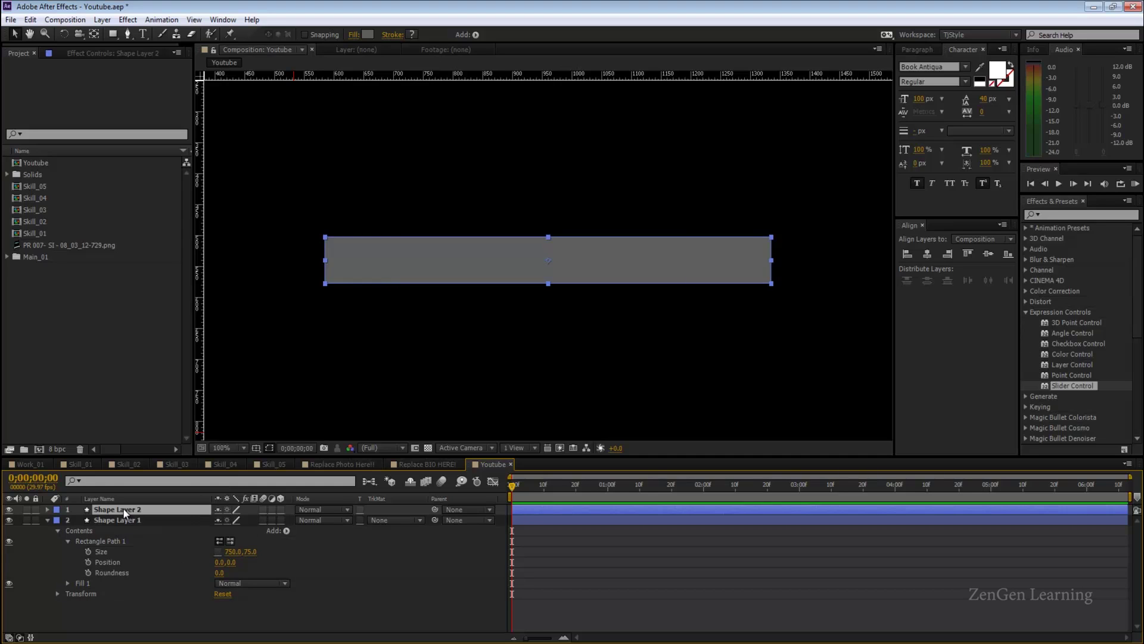
key(u)
key(u)
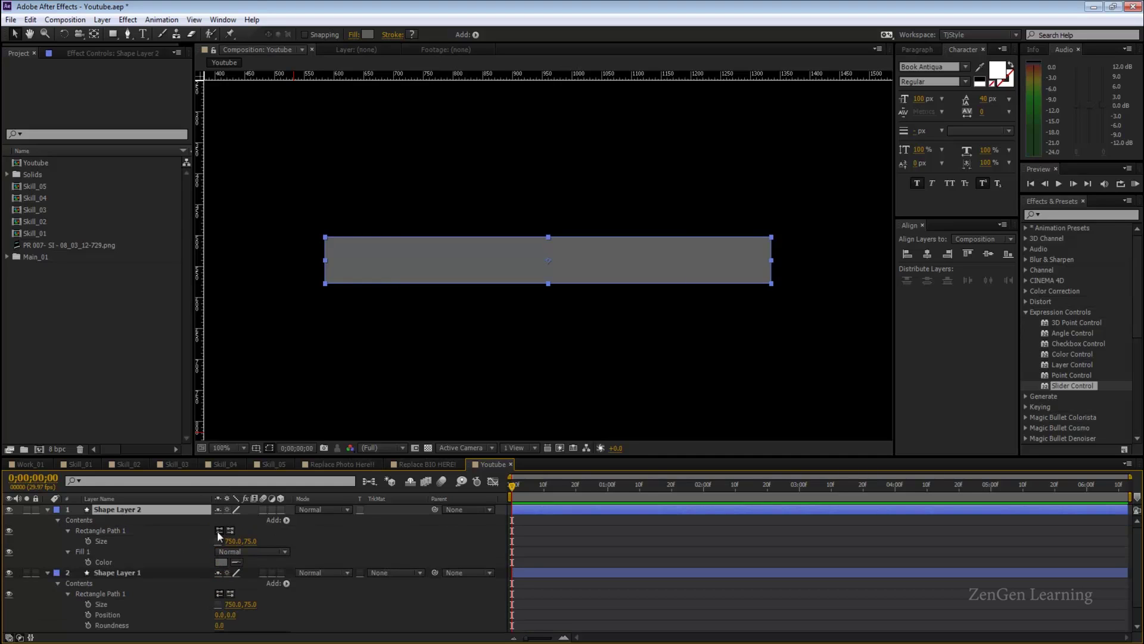
click(250, 540)
text(60)
key(Return)
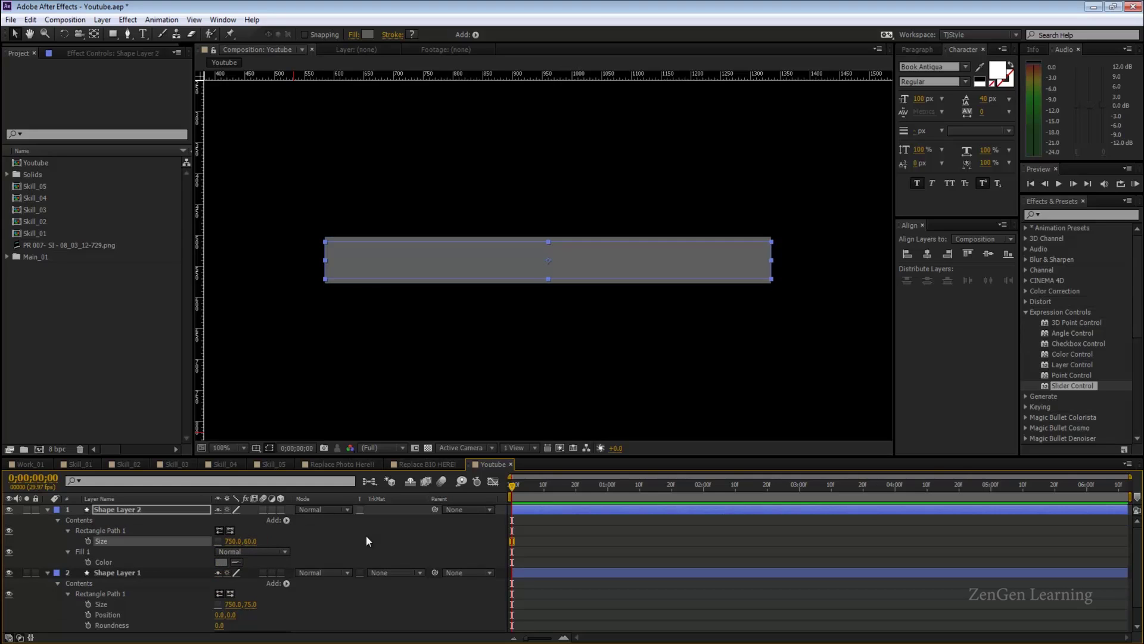
Step: Fill the copy with white and collapse the layers' property lists
click(367, 34)
drag(149, 377, 84, 287)
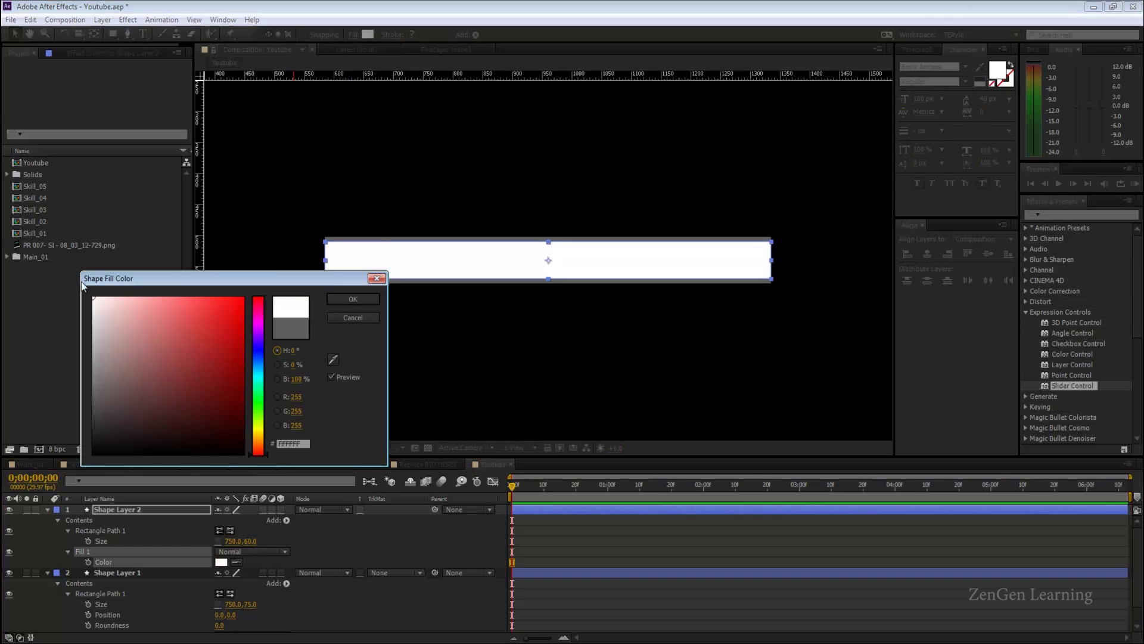
click(352, 299)
click(433, 535)
key(u)
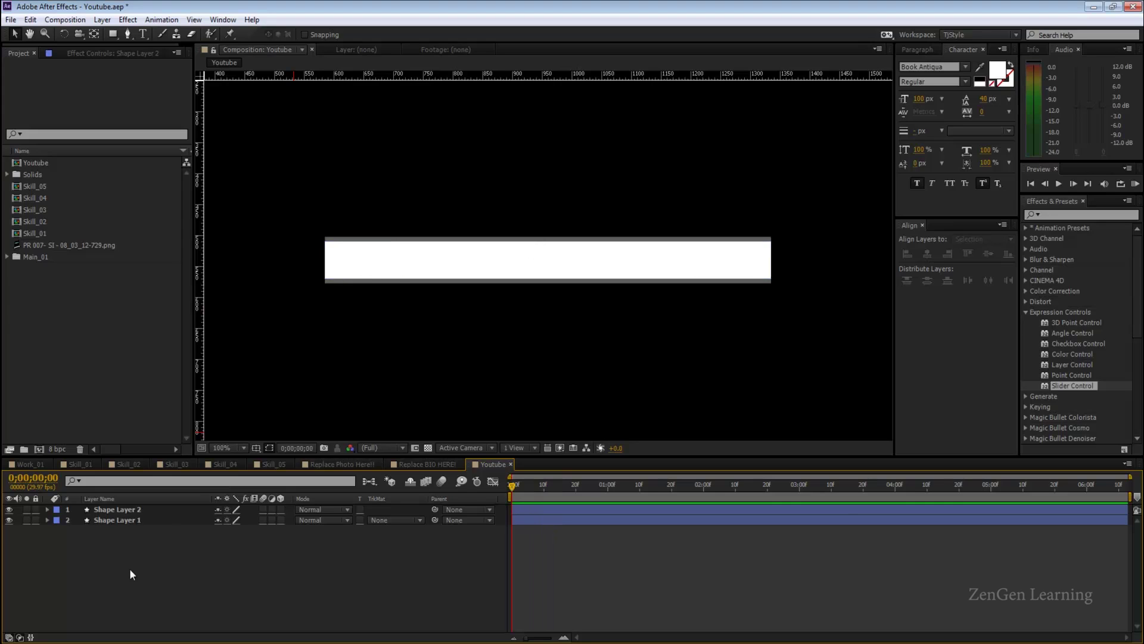
Step: Move Shape Layer 2's anchor point to the white bar's left edge
click(144, 513)
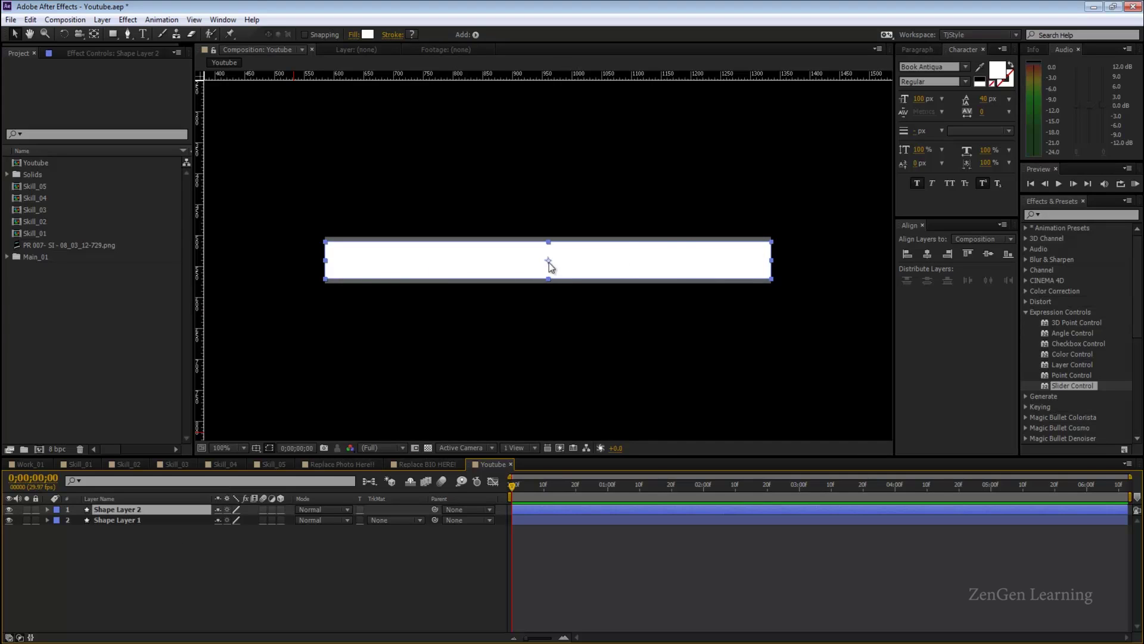
key(y)
drag(552, 264, 325, 265)
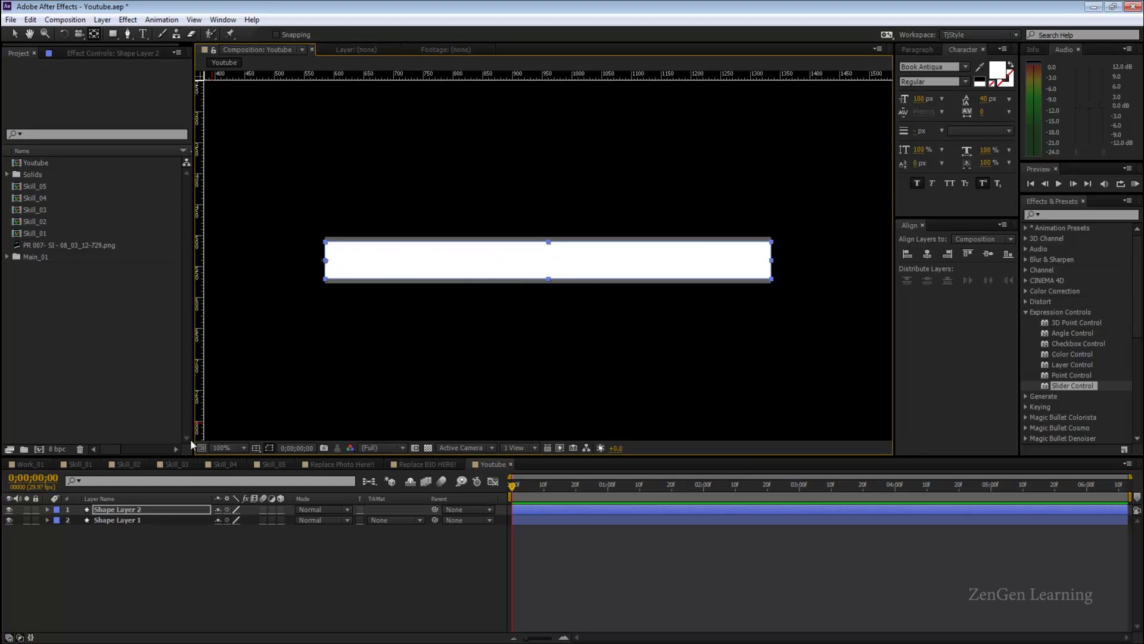
Step: Set Shape Layer 2's horizontal Scale to 0% and save the project
click(121, 506)
key(s)
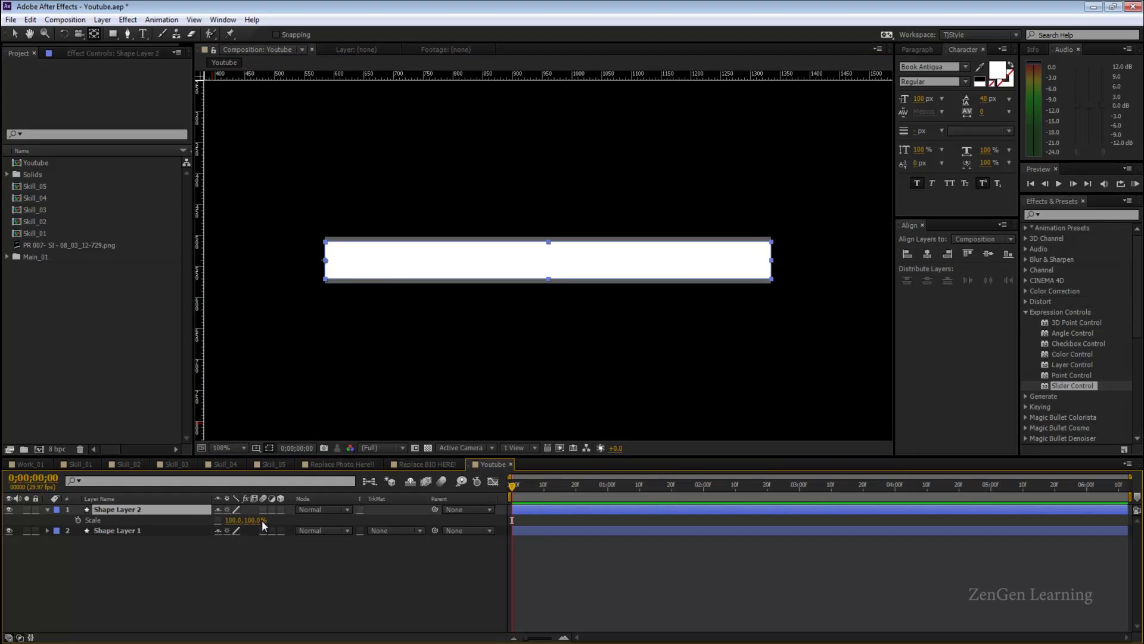
text(0)
key(Return)
click(255, 549)
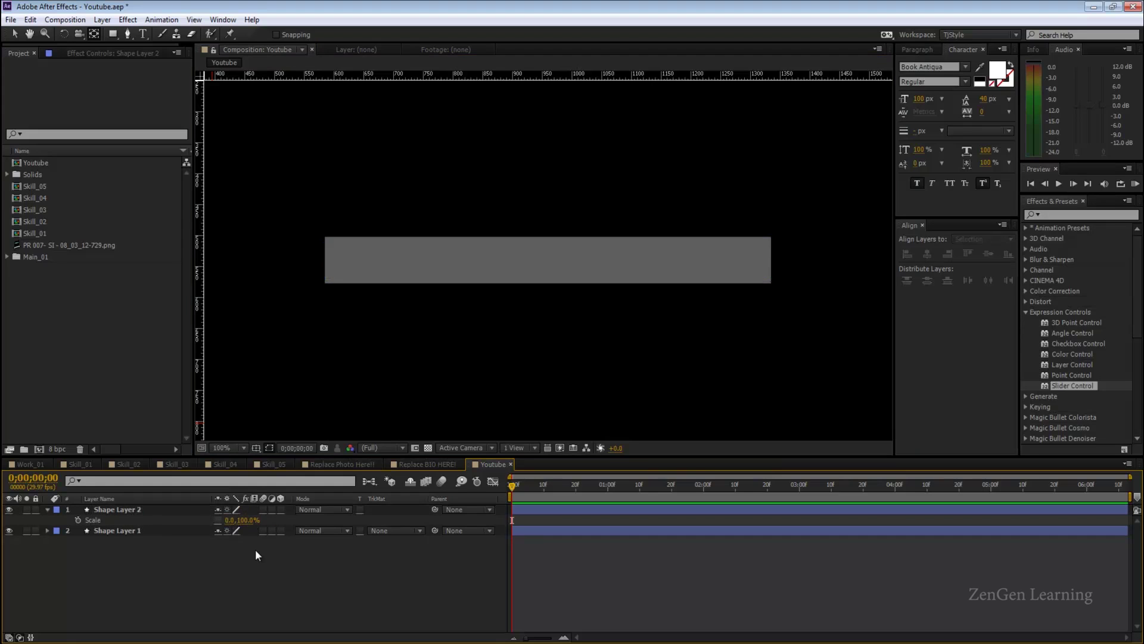
key(ctrl+s)
key(ctrl+t)
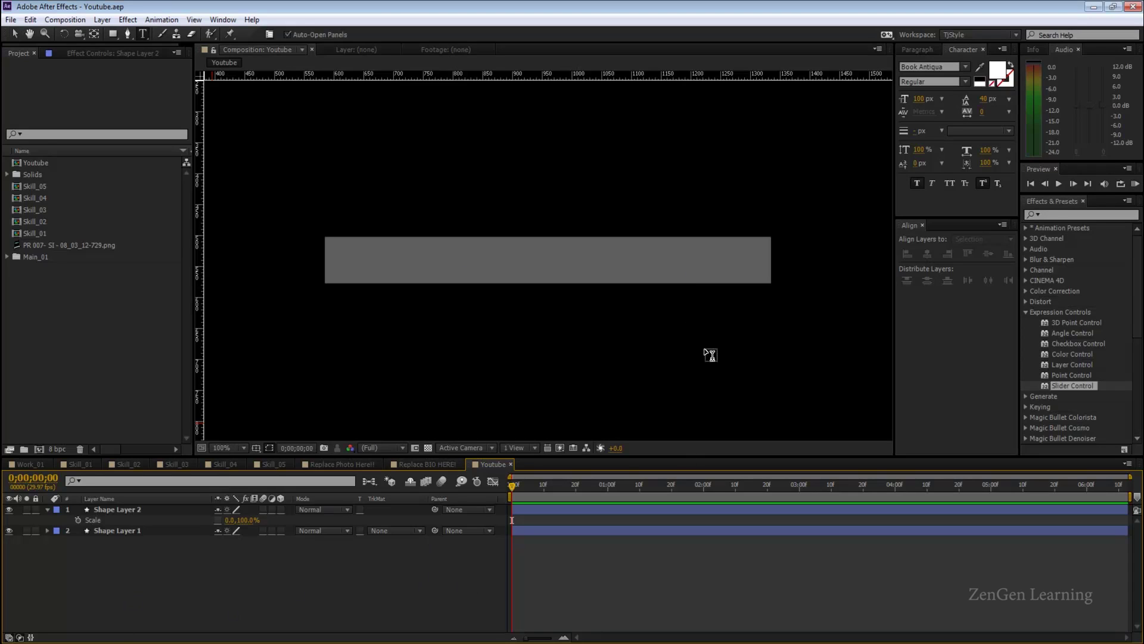
Step: Create a '0' text layer below the bar and centre its anchor on the digit
click(650, 335)
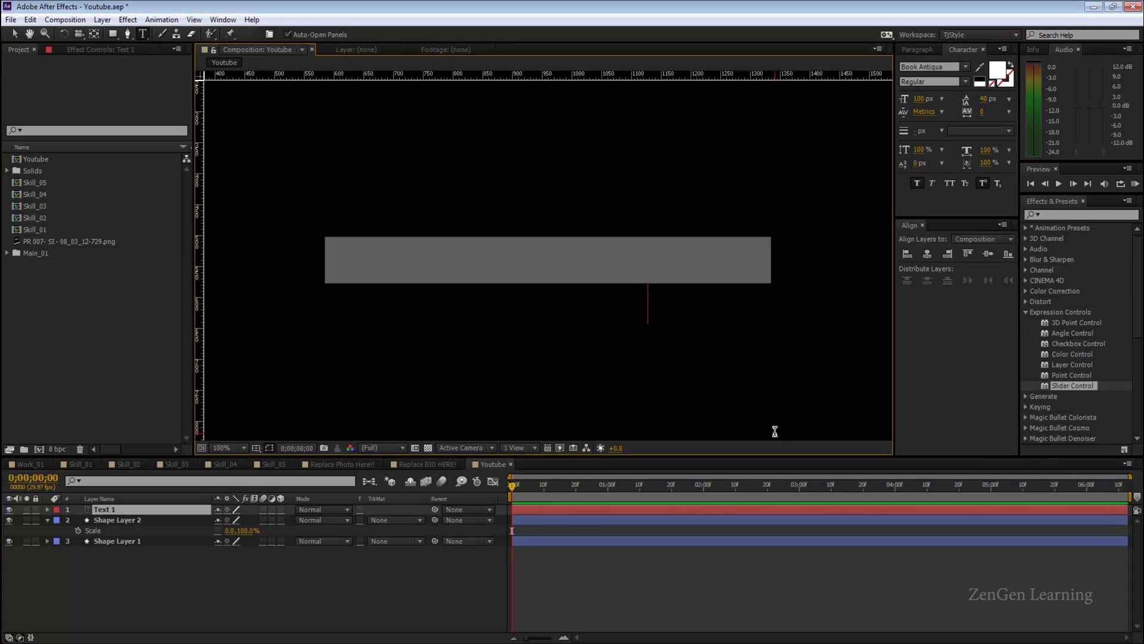
text(0)
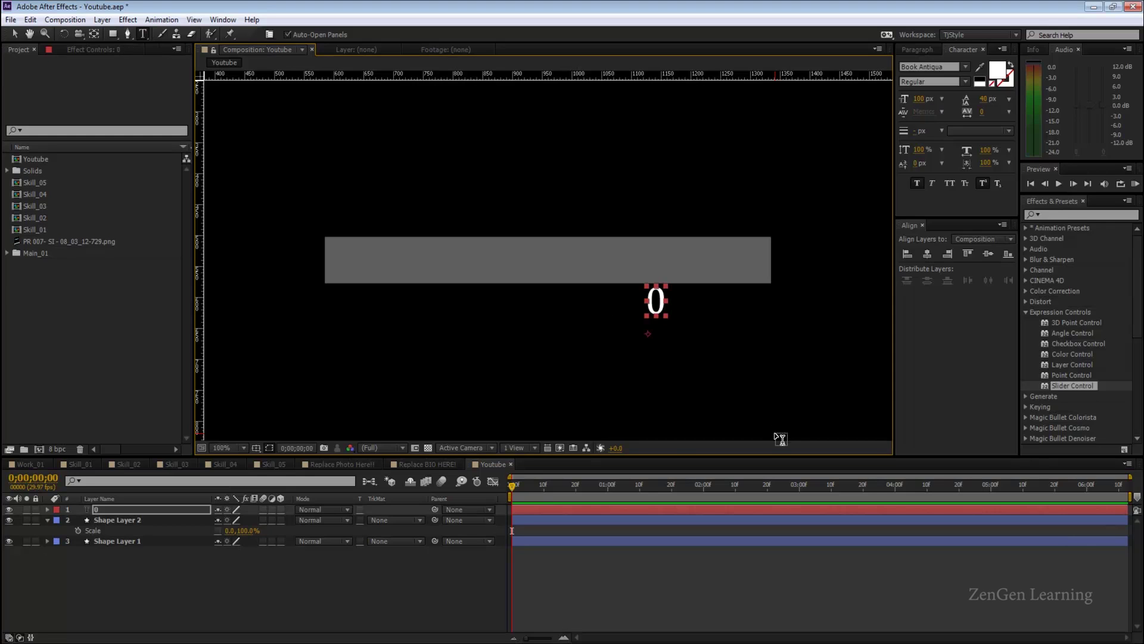
key(Escape)
key(period)
drag(713, 408, 476, 354)
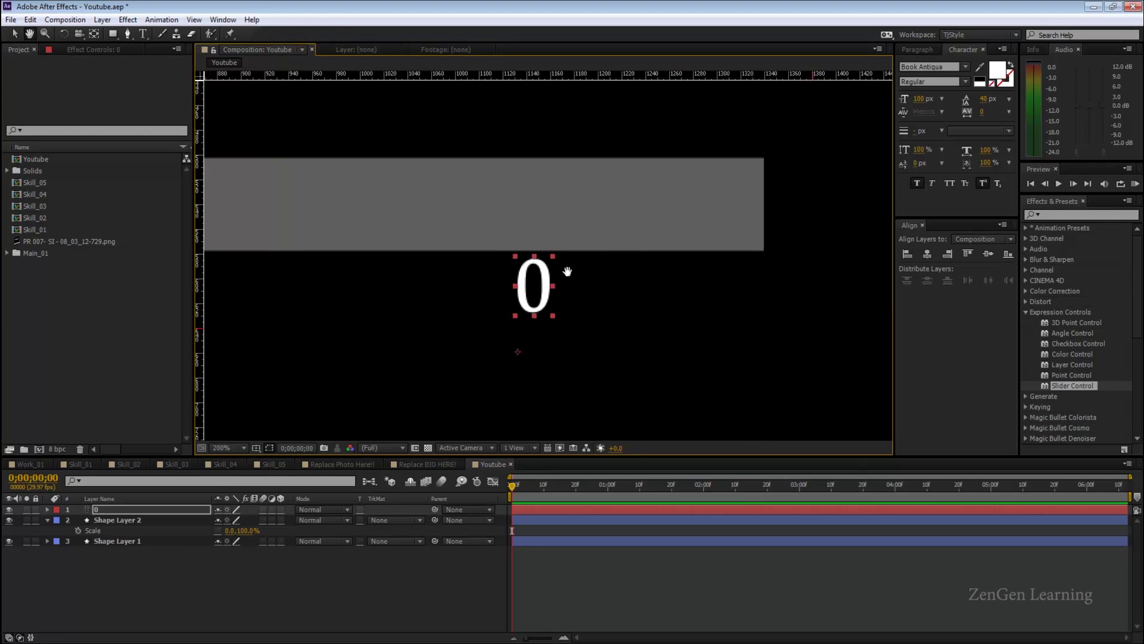
key(y)
drag(509, 353, 526, 286)
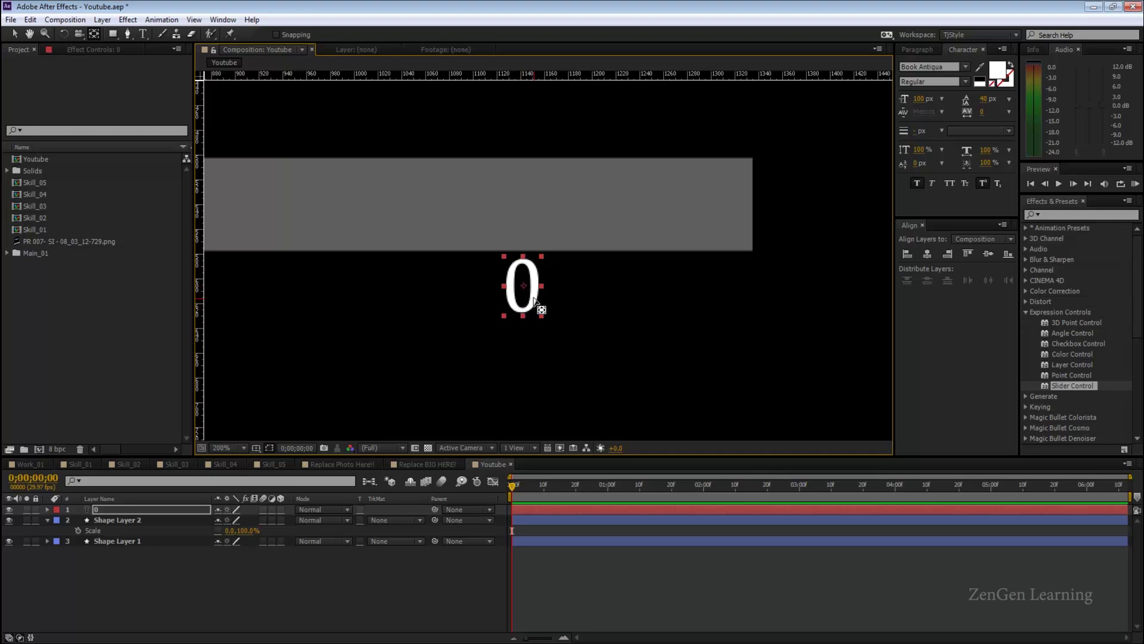
Step: Move the 0 text beneath the grey bar's right end and save the project
key(v)
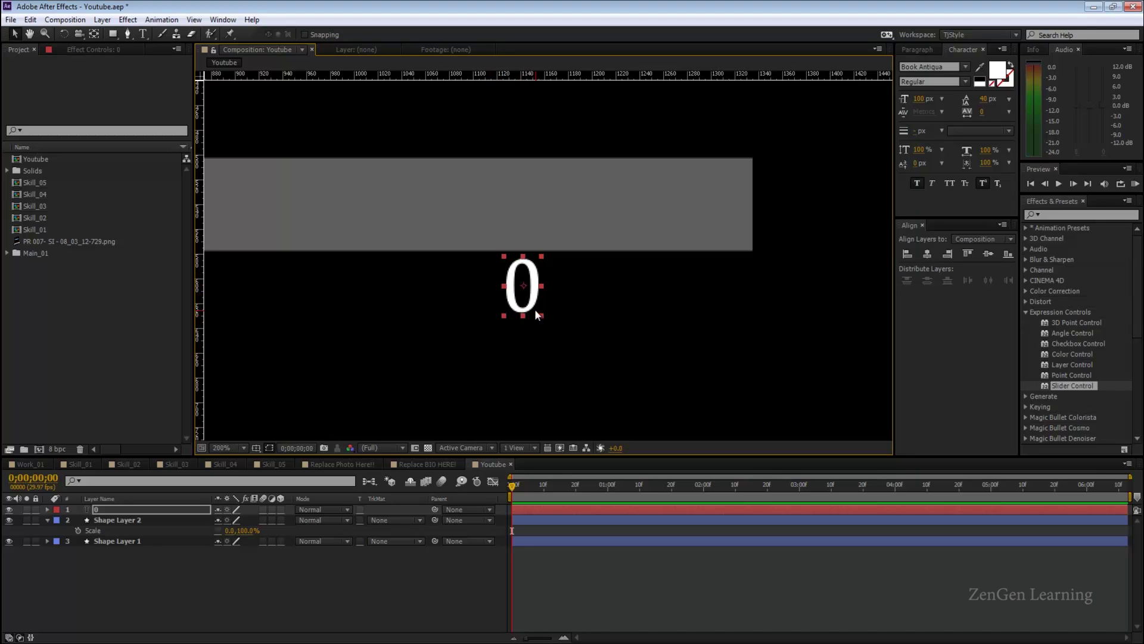
key(comma)
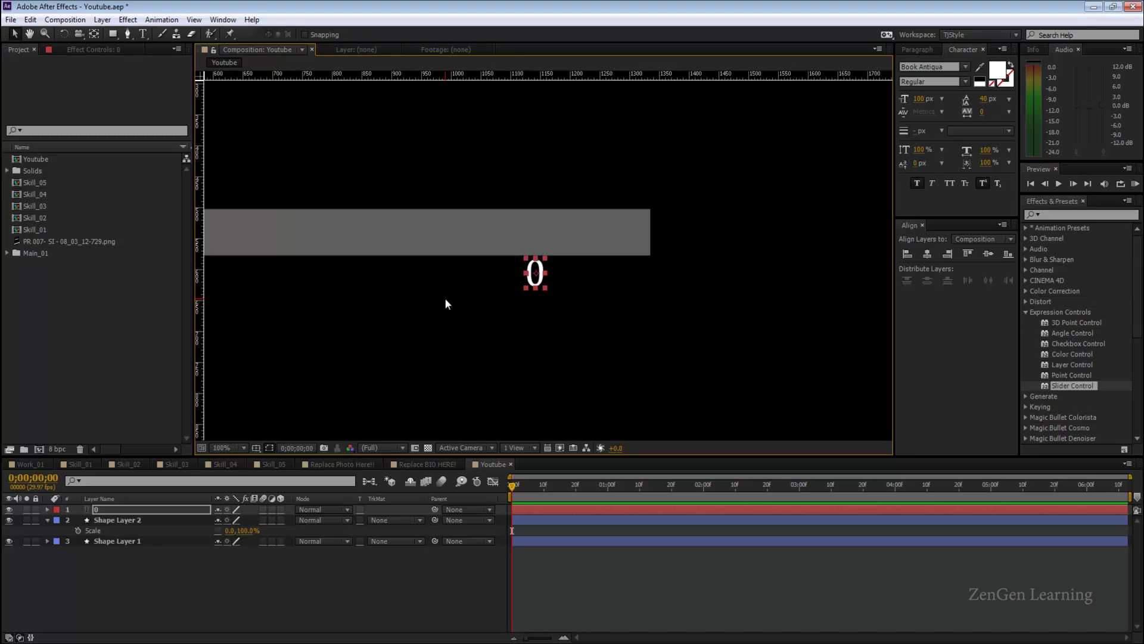
scroll(593, 331, left, 4)
scroll(593, 309, right, 2)
click(138, 521)
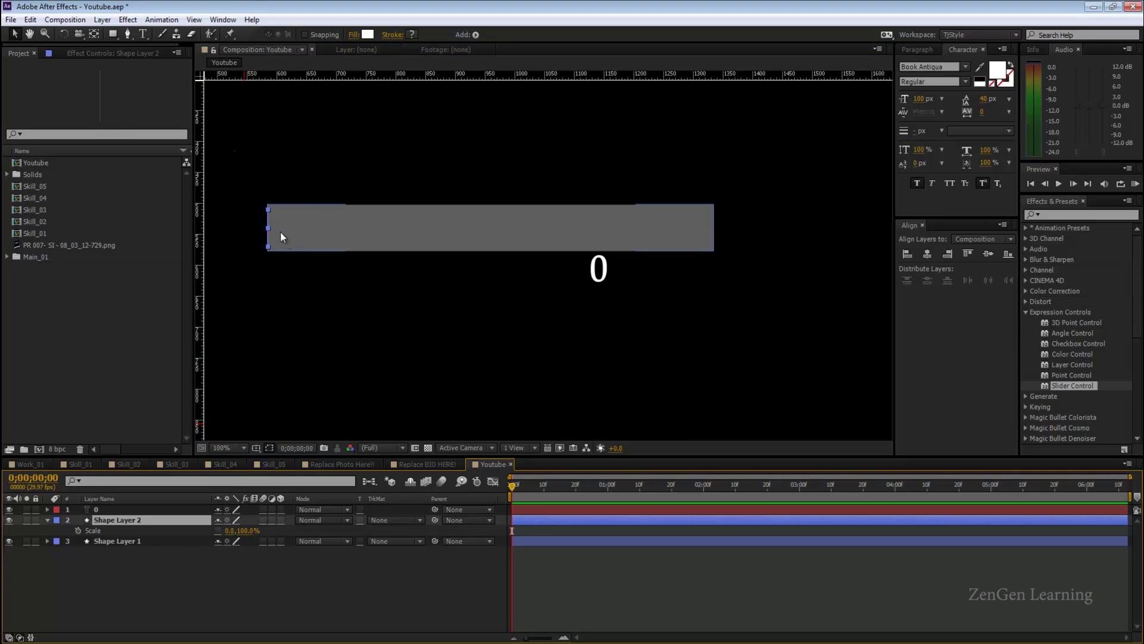
click(602, 276)
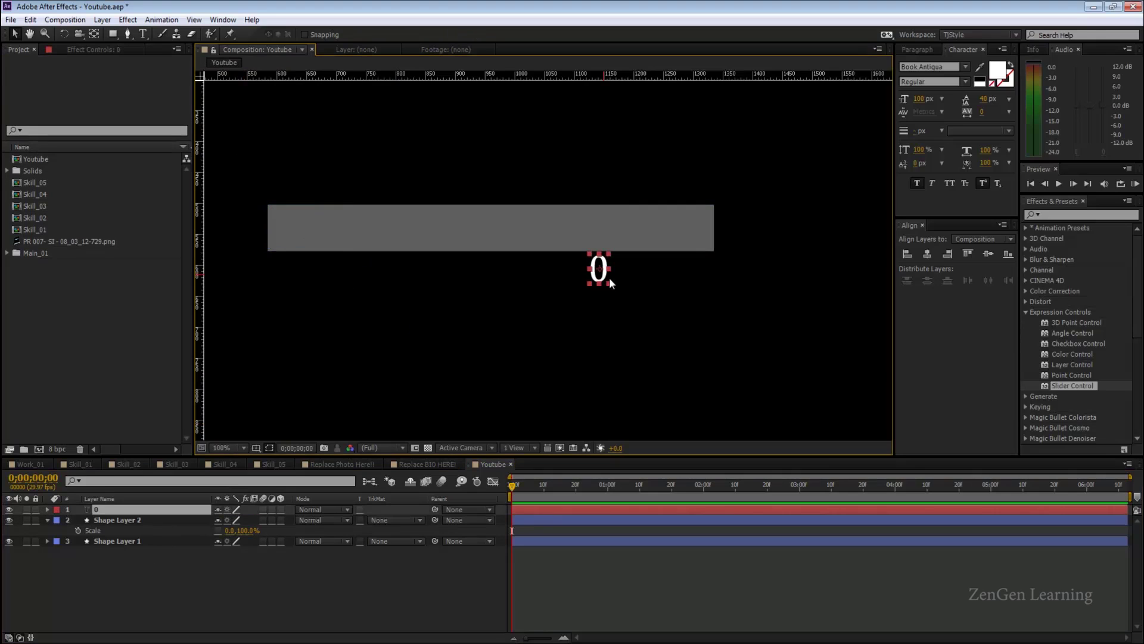
drag(603, 280, 686, 281)
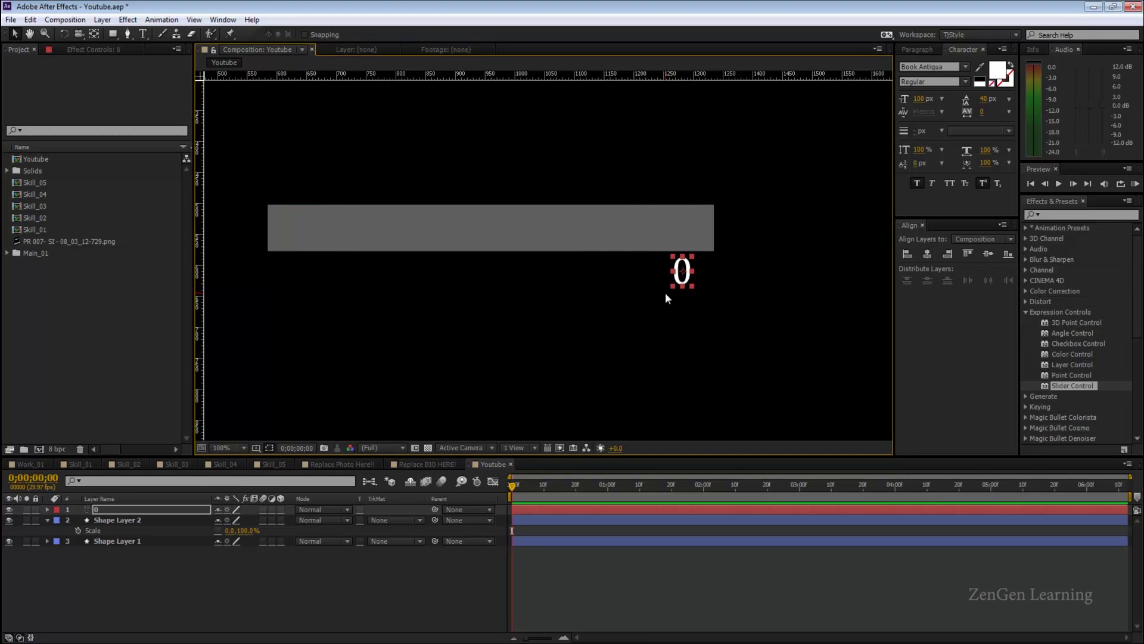
click(760, 287)
key(comma)
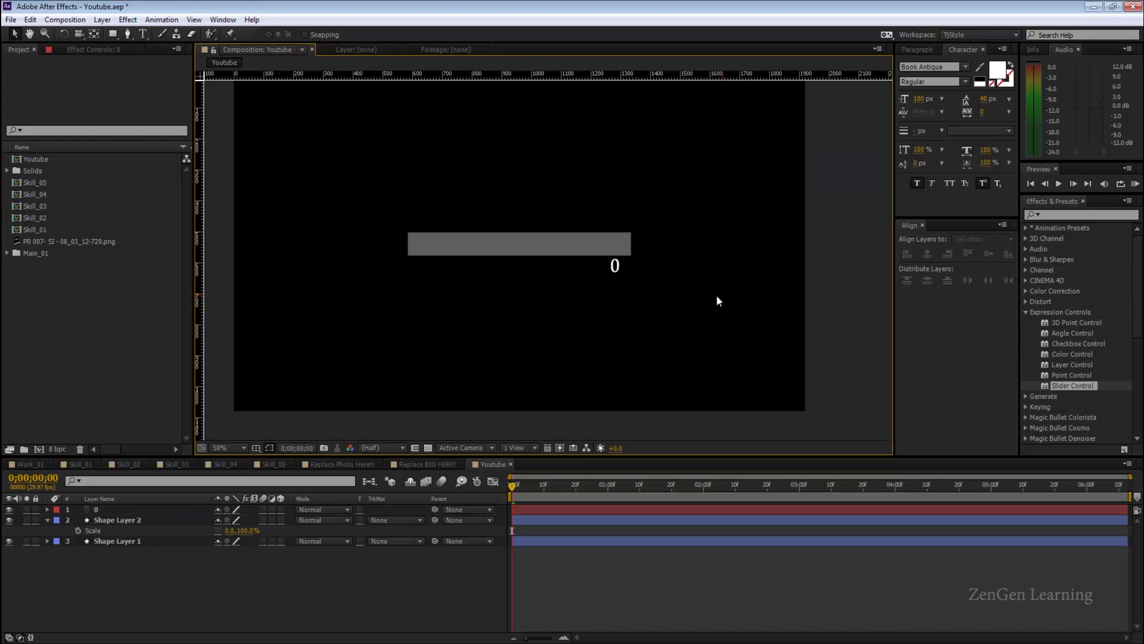
drag(705, 277, 727, 264)
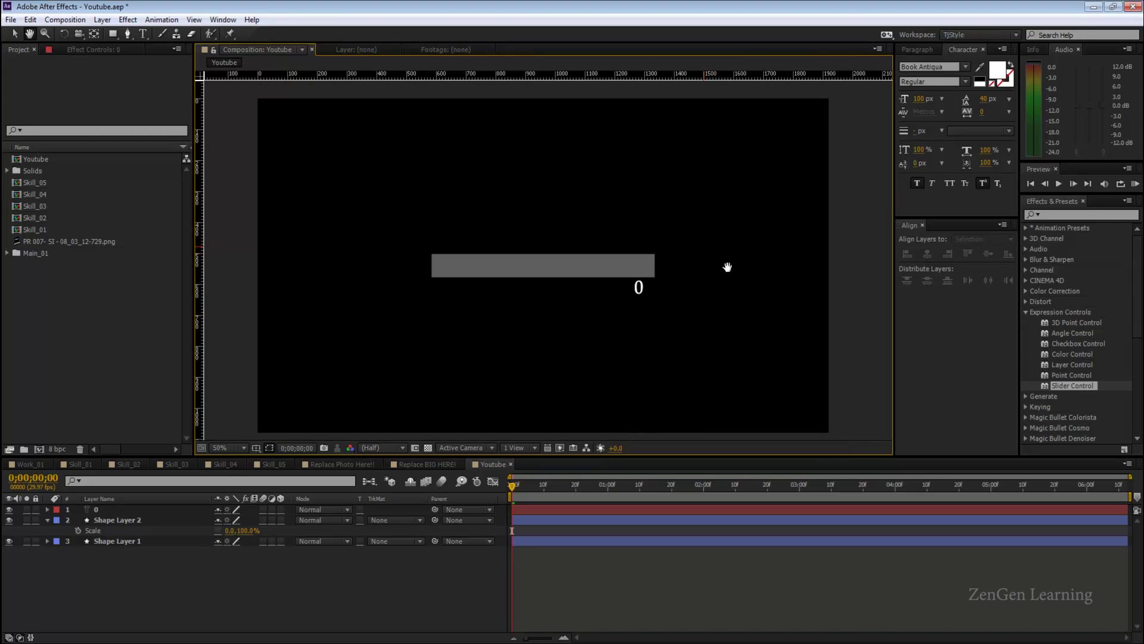
key(v)
key(ctrl+s)
Step: Re-centre the bar and number at 100% zoom and deselect everything
key(period)
key(h)
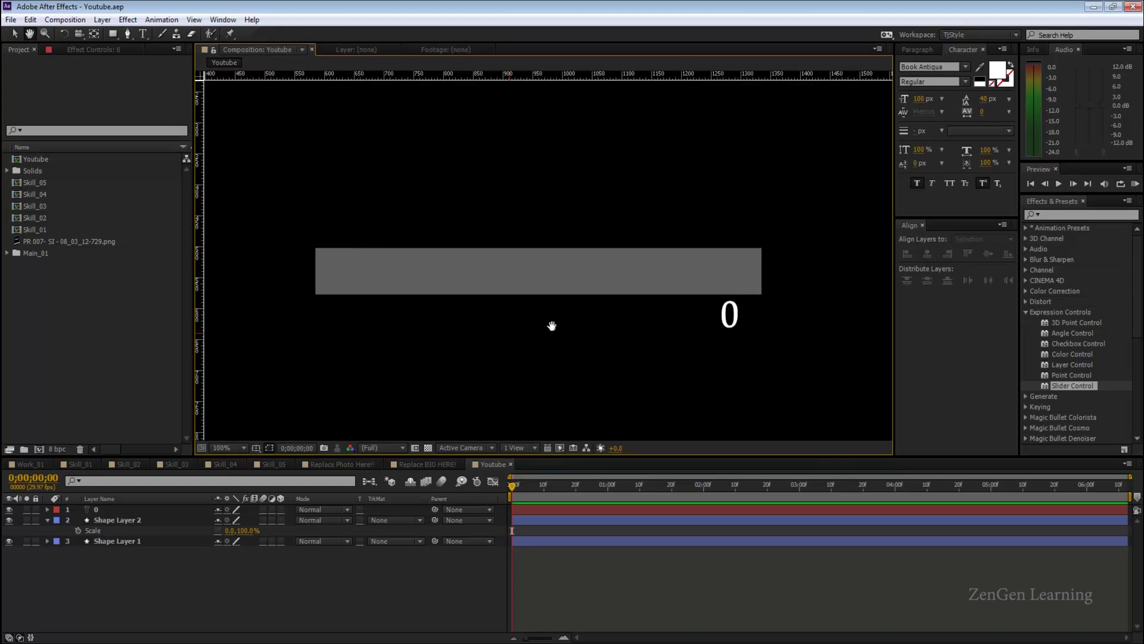
drag(636, 358, 647, 344)
key(v)
click(166, 588)
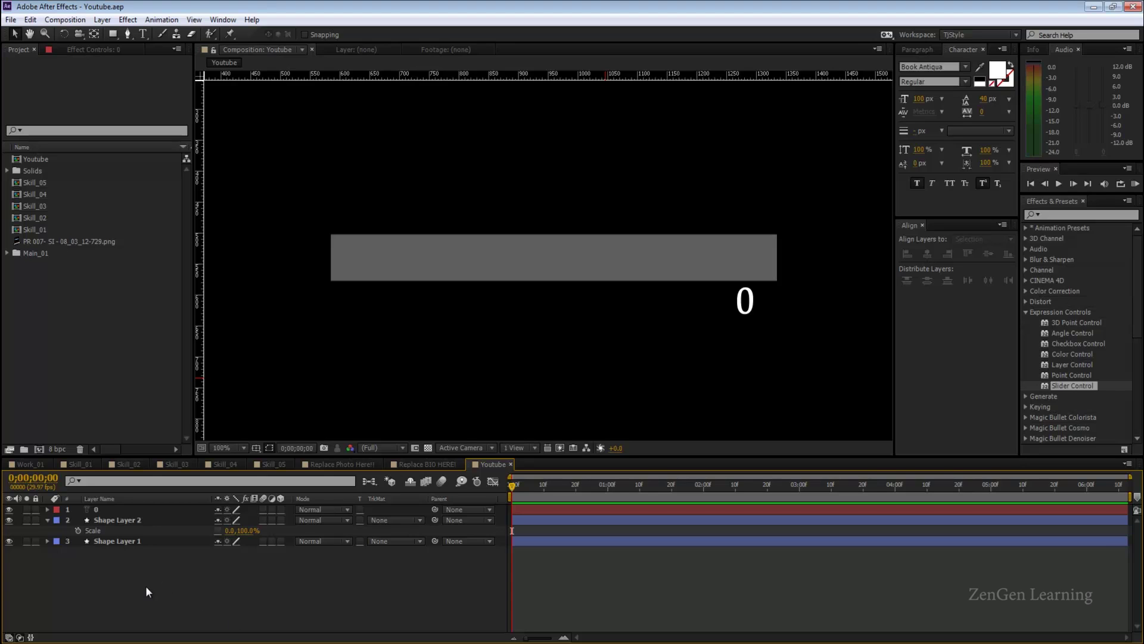
Step: Create an adjustment layer named 'Slider' and apply Slider Control to it
key(ctrl+alt+y)
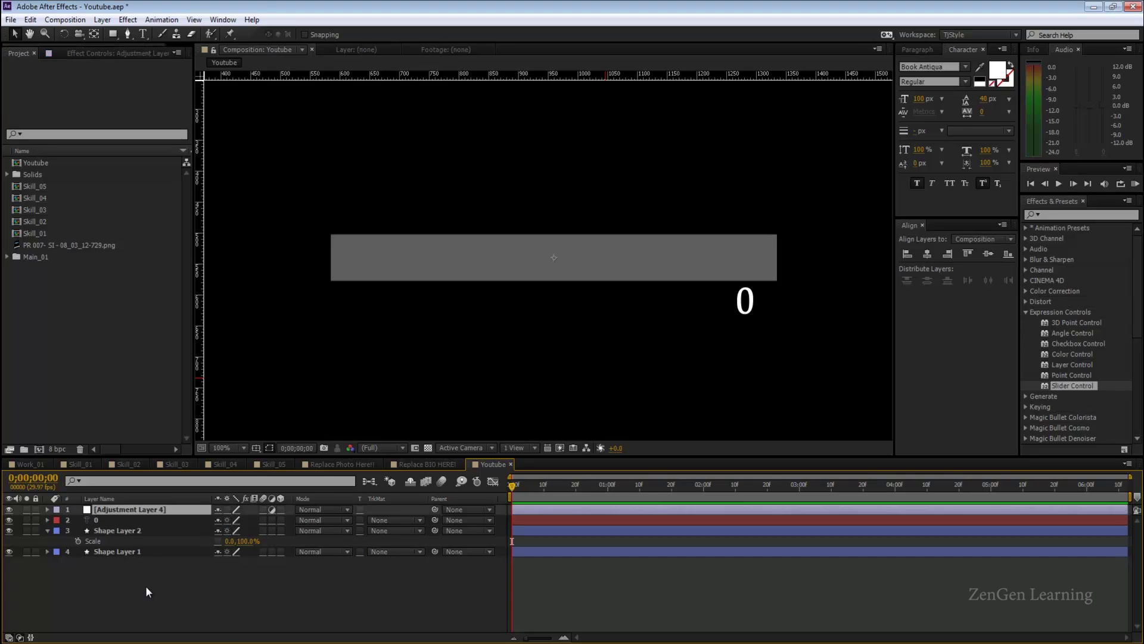
key(Return)
text(Slider)
key(Return)
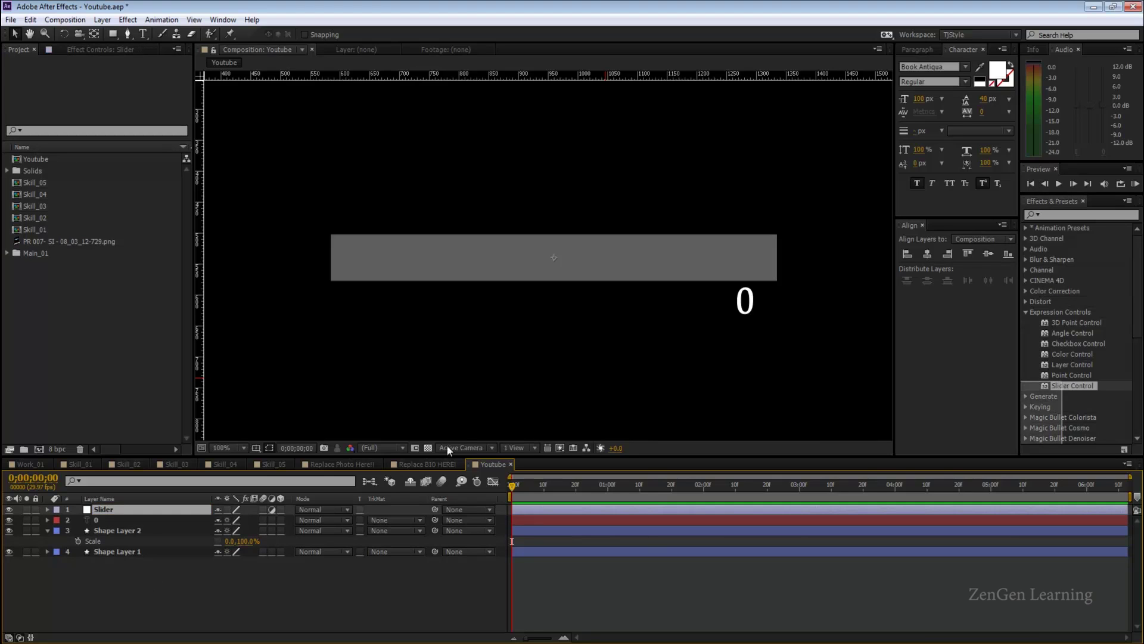
drag(1065, 387, 103, 515)
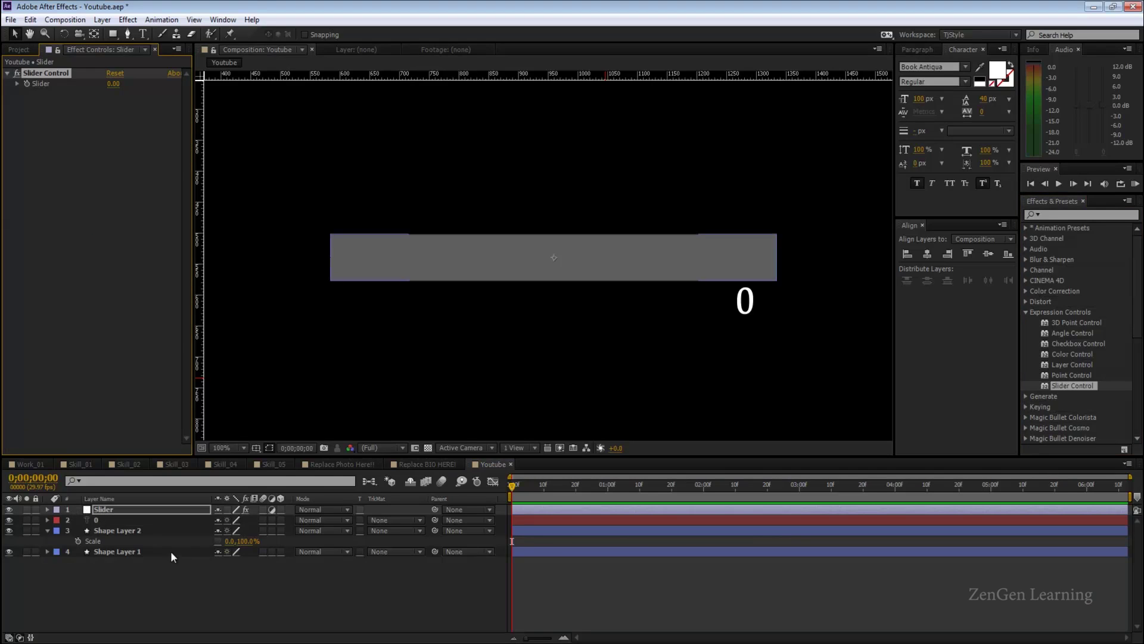
Step: Select Shape Layer 2 and reveal its Scale property
click(119, 531)
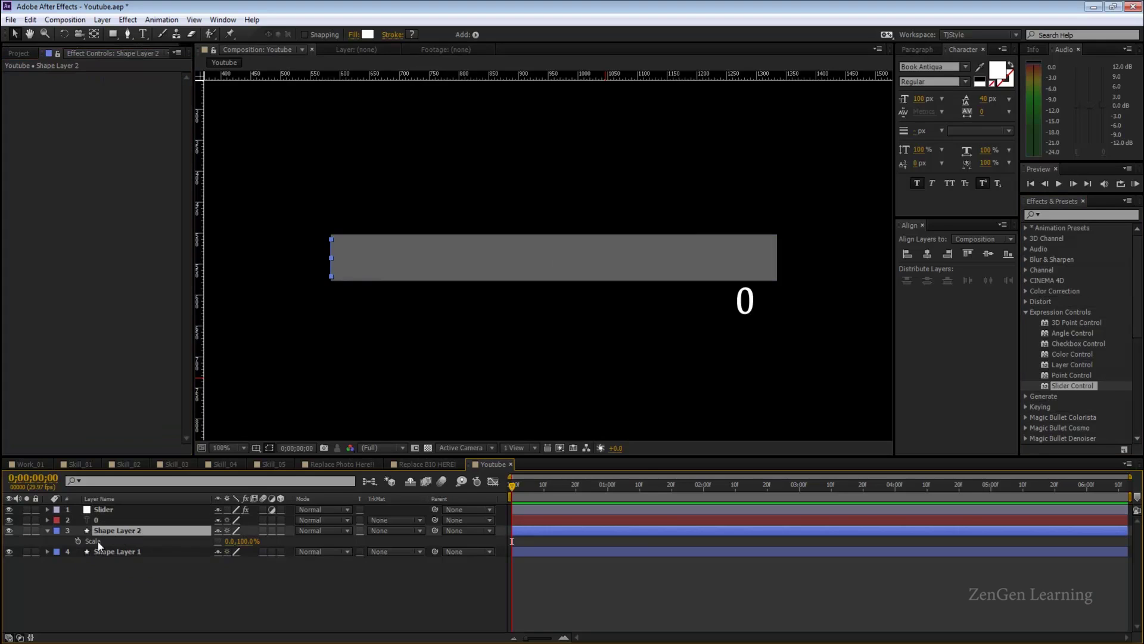
key(s)
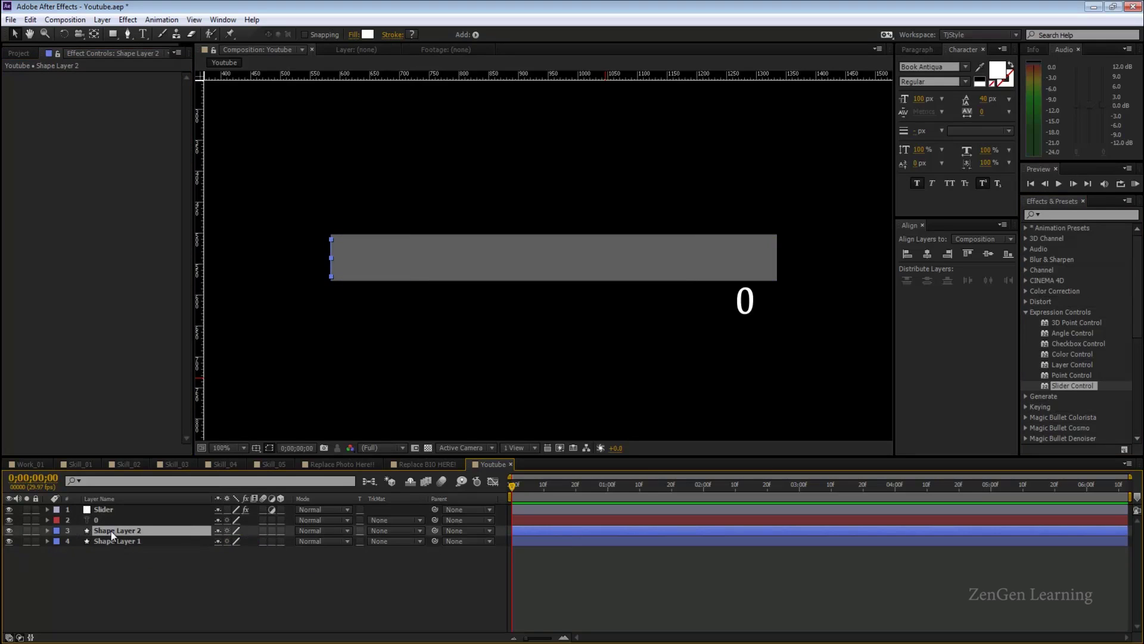
key(s)
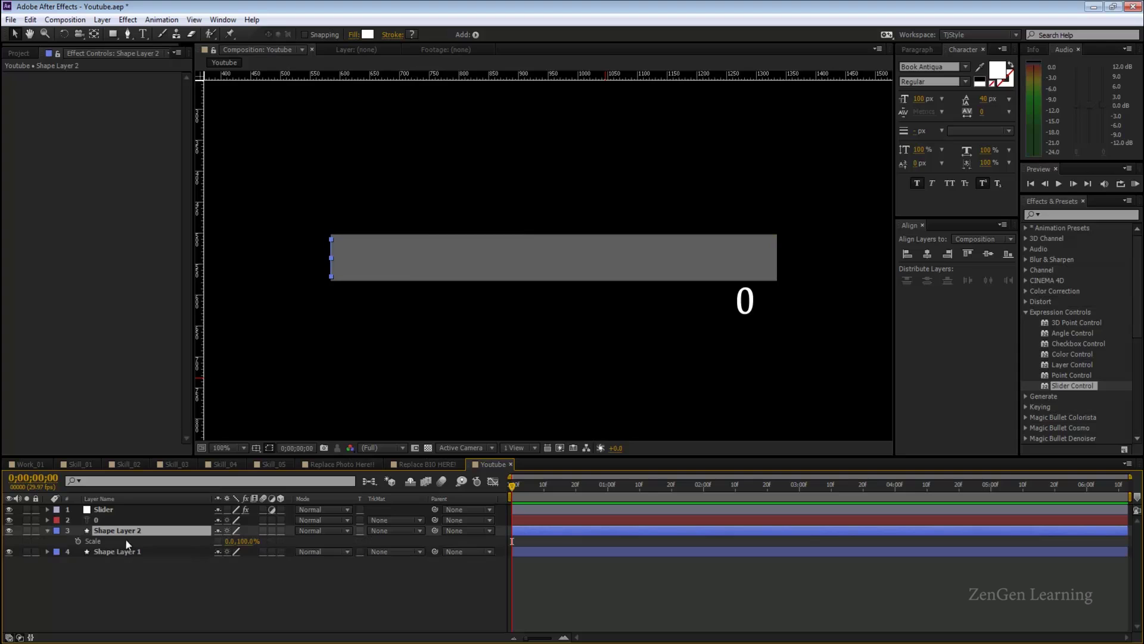
Step: Add a Scale expression on Shape Layer 2 pick-whipped to the Slider layer's Slider value
click(111, 510)
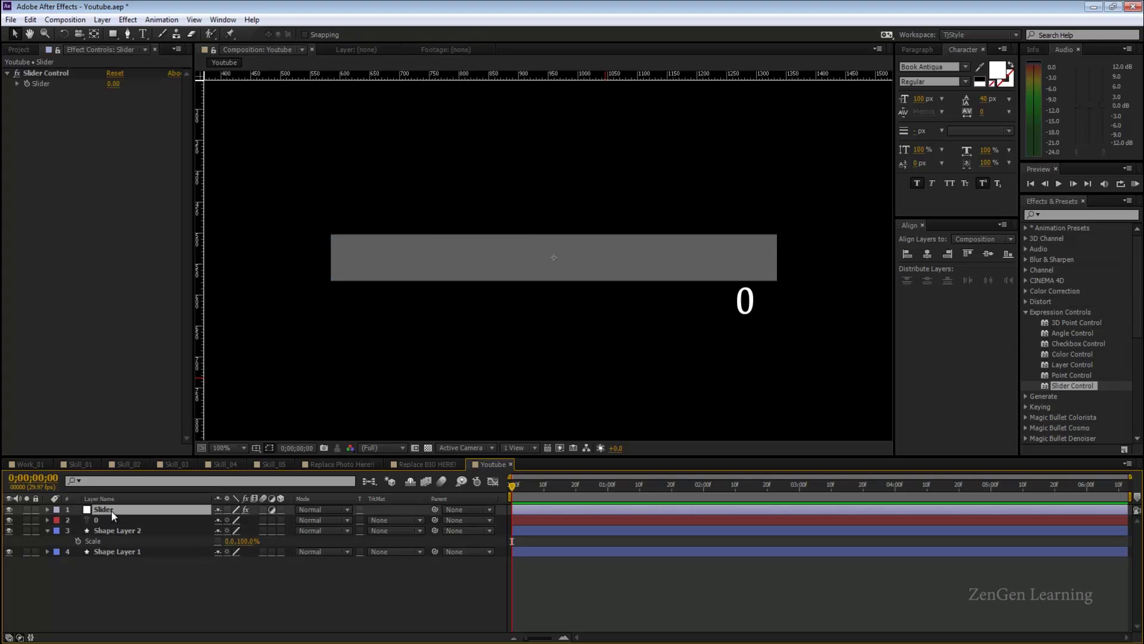
key(e)
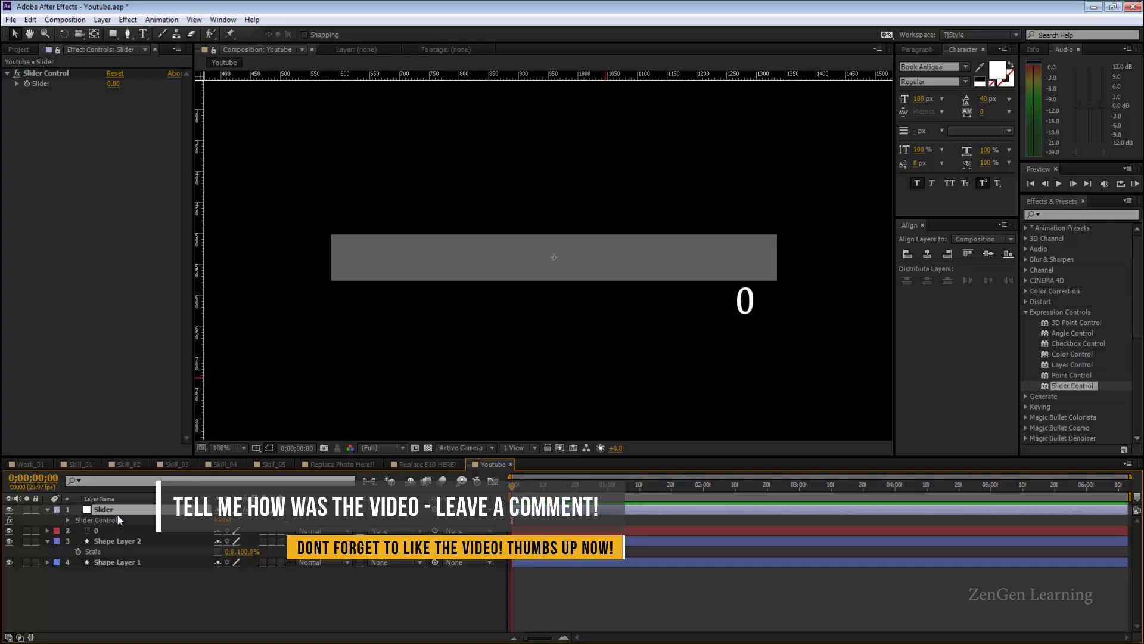
click(68, 519)
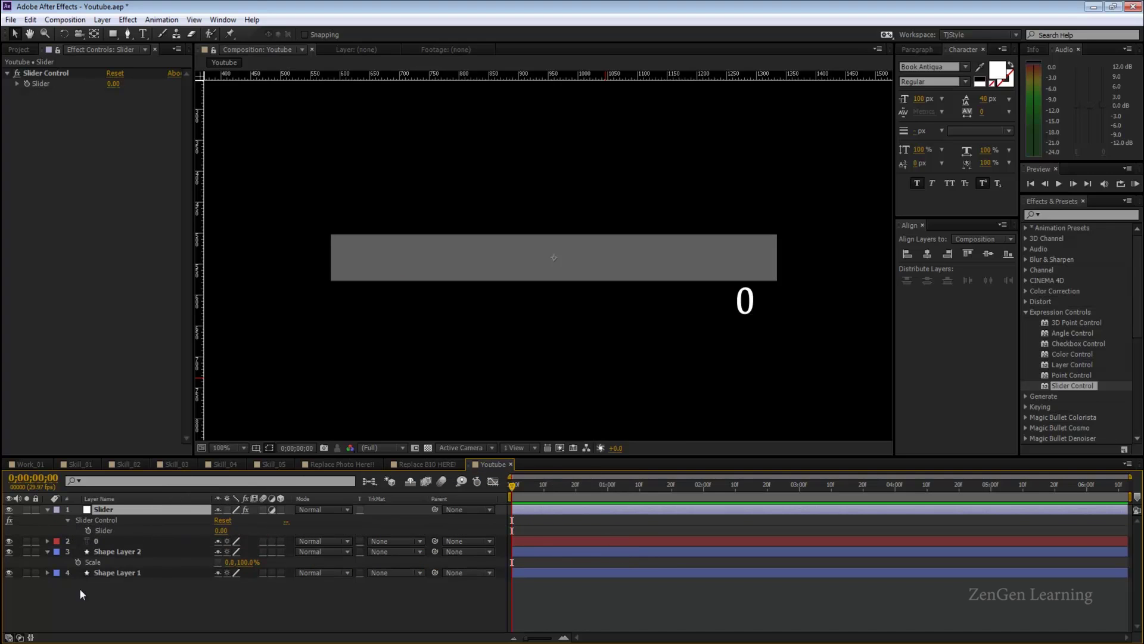
alt+click(77, 562)
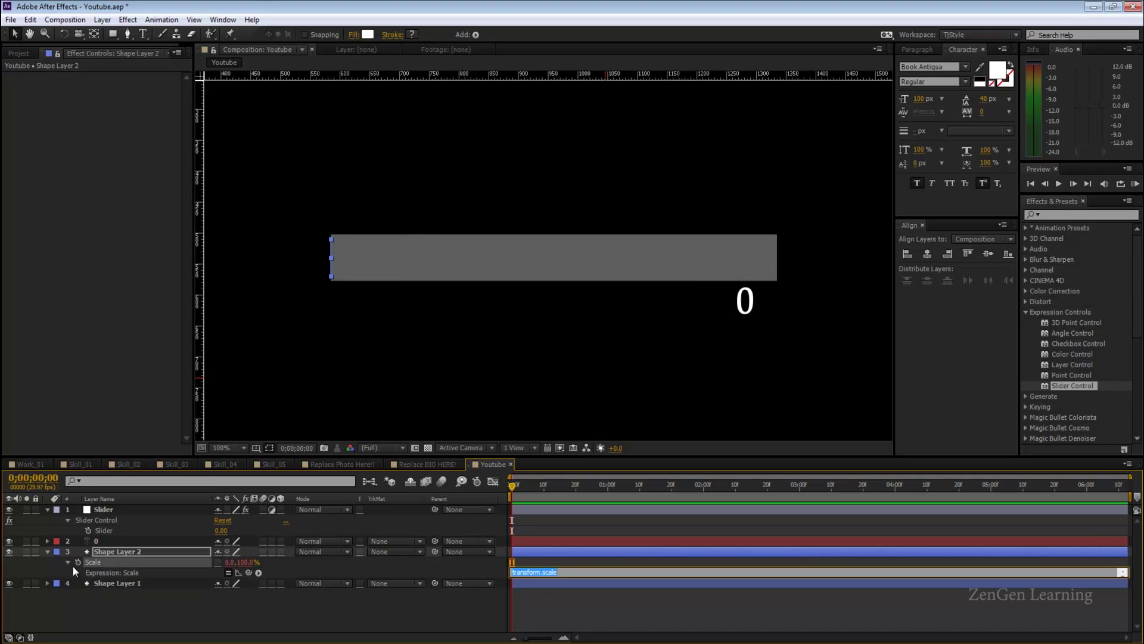
drag(249, 573, 106, 533)
click(324, 604)
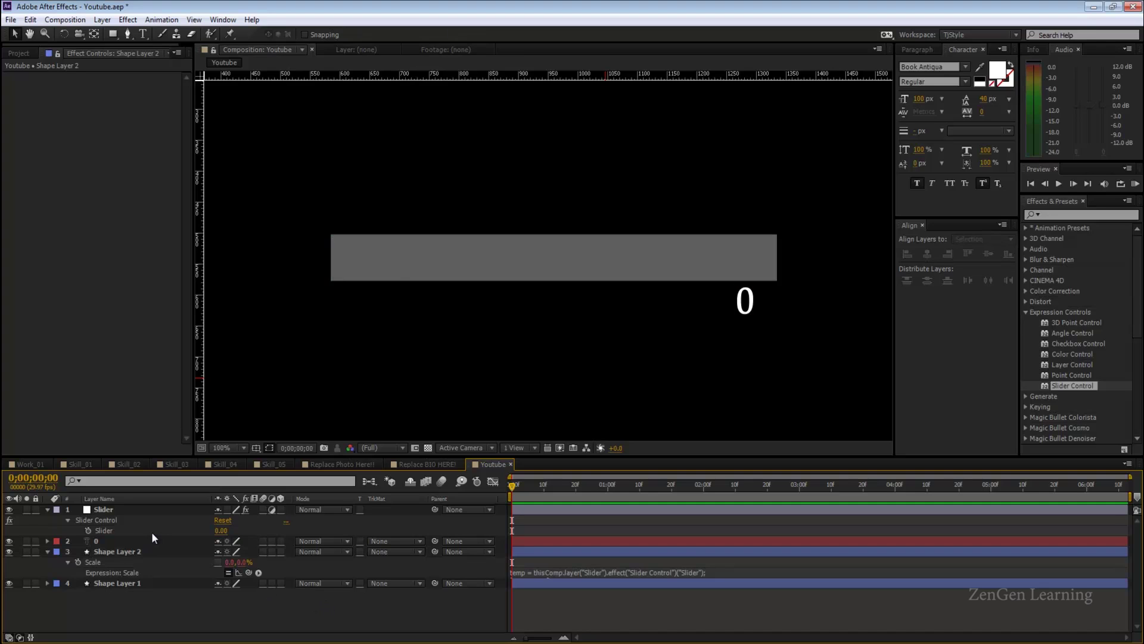
Step: Test the Slider at 39, then disable the expression and keyframe Scale to 93% at frame 27
drag(218, 530, 241, 539)
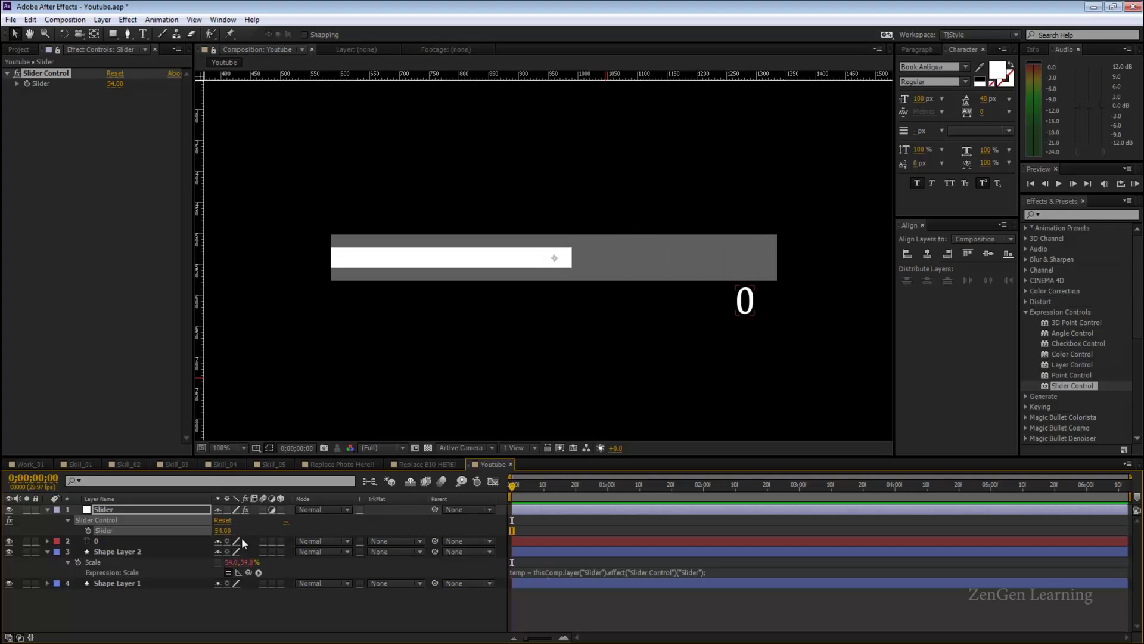
key(ctrl+z)
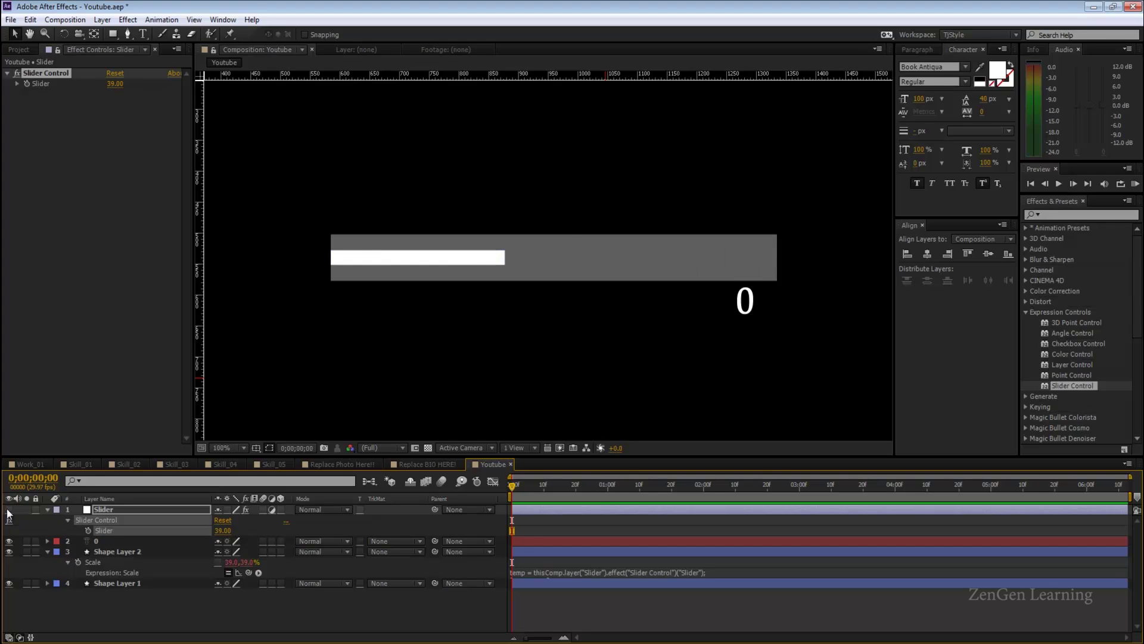
click(229, 572)
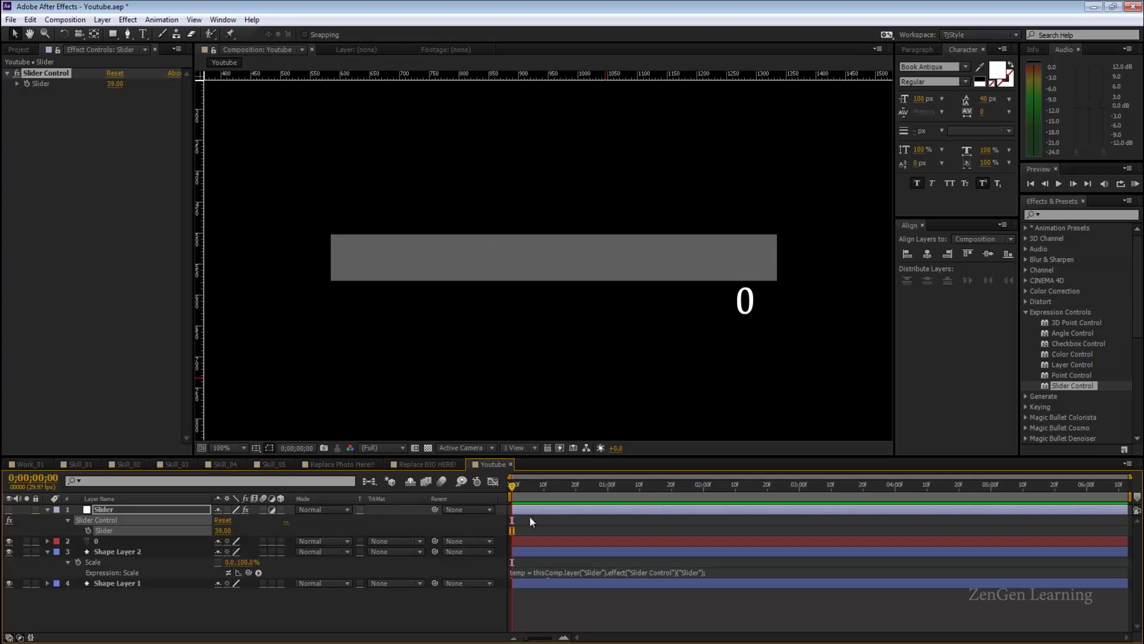
click(79, 562)
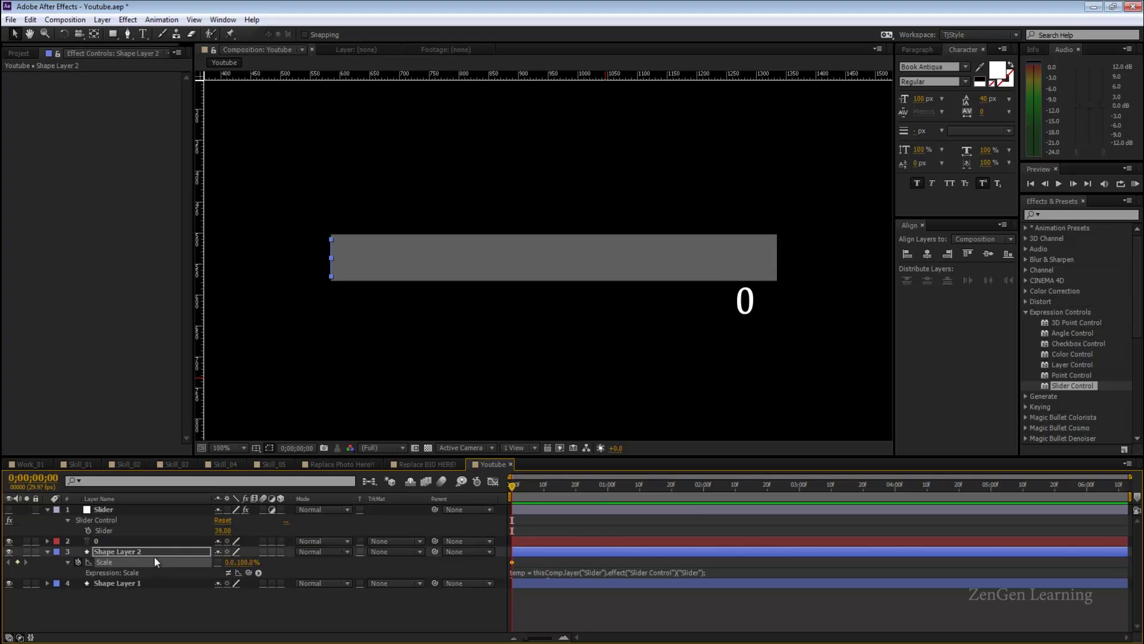
click(598, 487)
drag(229, 562, 417, 618)
click(417, 618)
Step: Preview the bar growing, return to the start, and re-enable the Scale expression
mouse_move(605, 495)
mouse_down()
mouse_move(554, 483)
mouse_move(611, 497)
mouse_move(464, 489)
mouse_move(591, 502)
mouse_up()
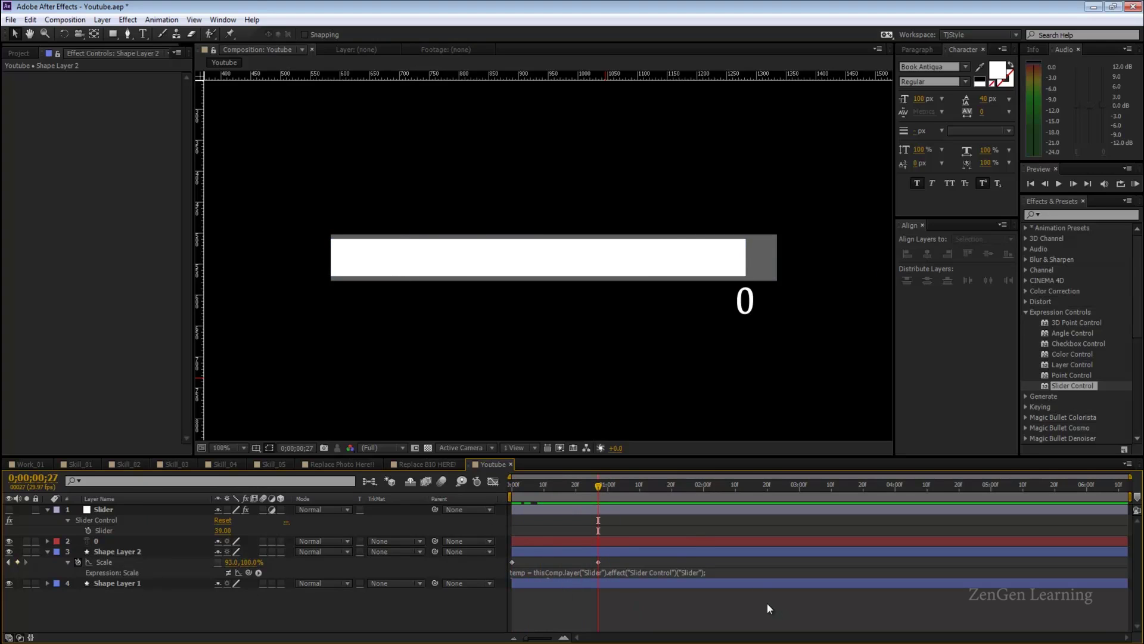
key(Home)
click(520, 510)
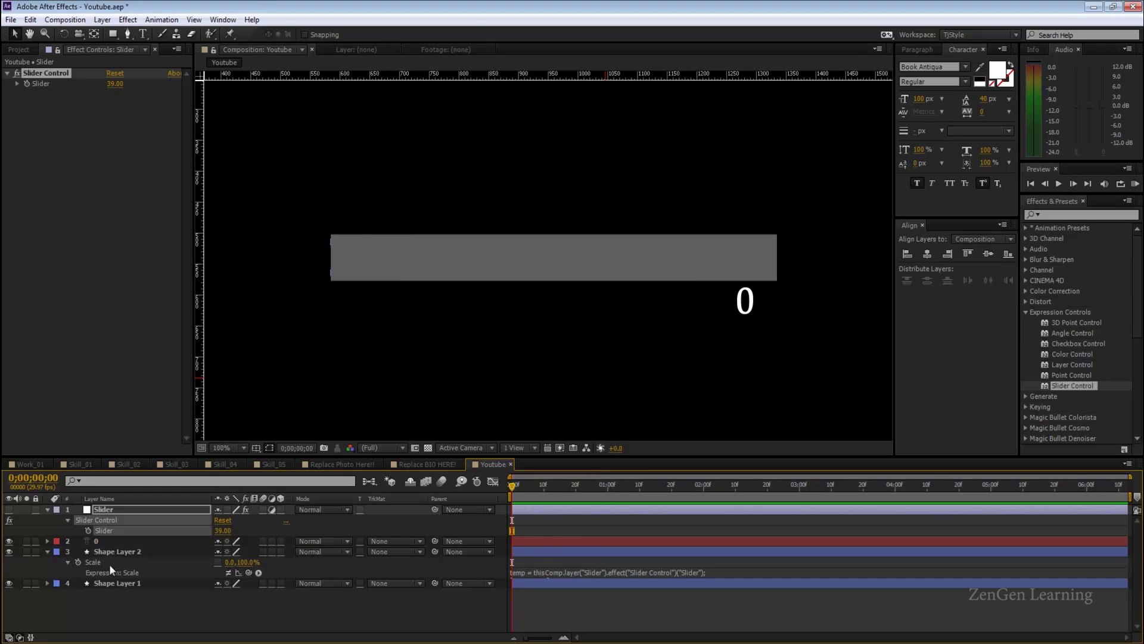
click(229, 572)
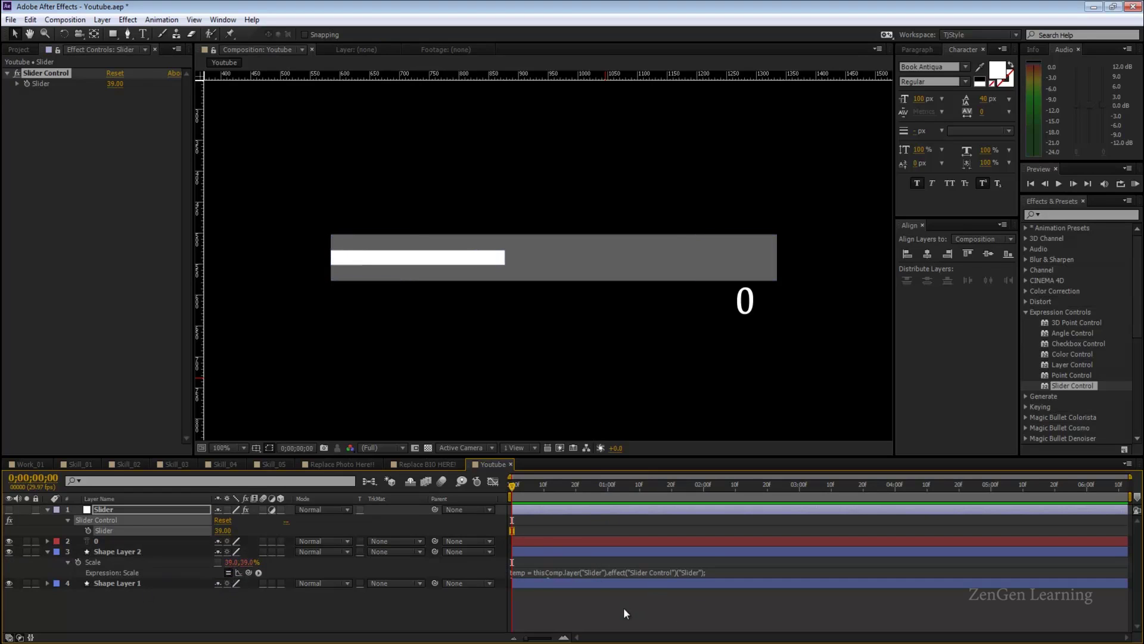
Step: Maximize the timeline and begin rewriting the Scale expression with variable a
key(grave)
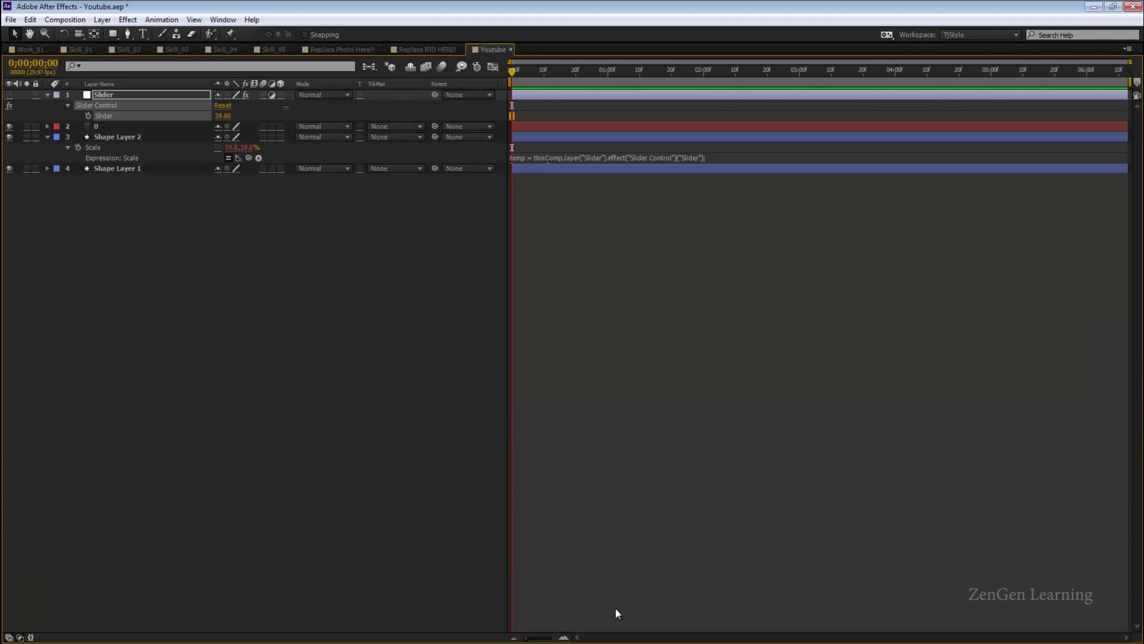
click(744, 159)
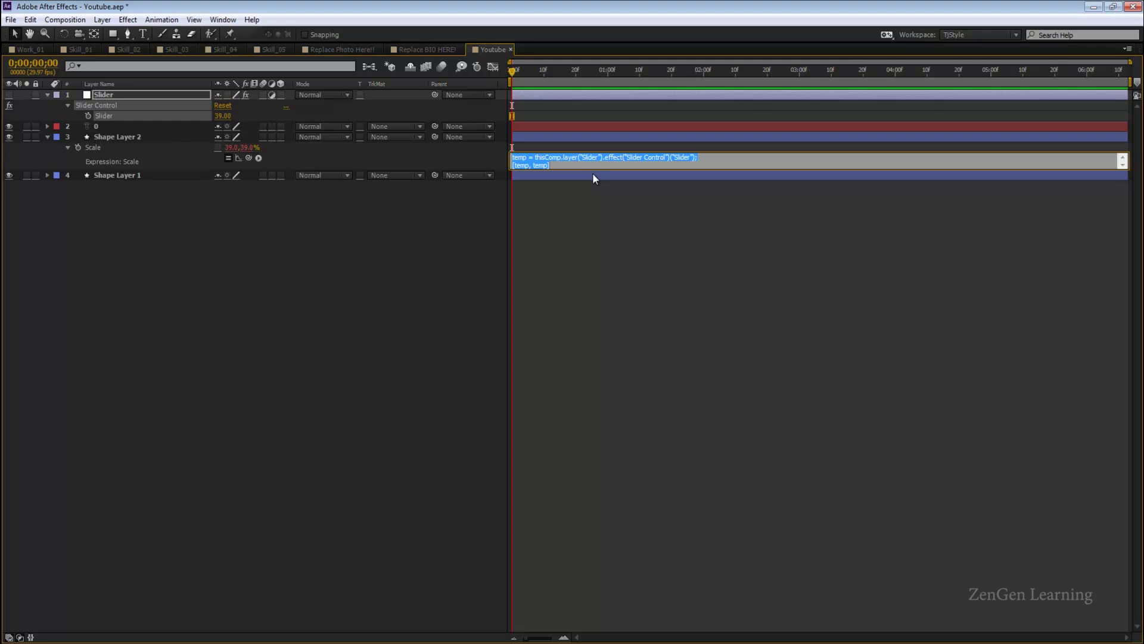
text(x =)
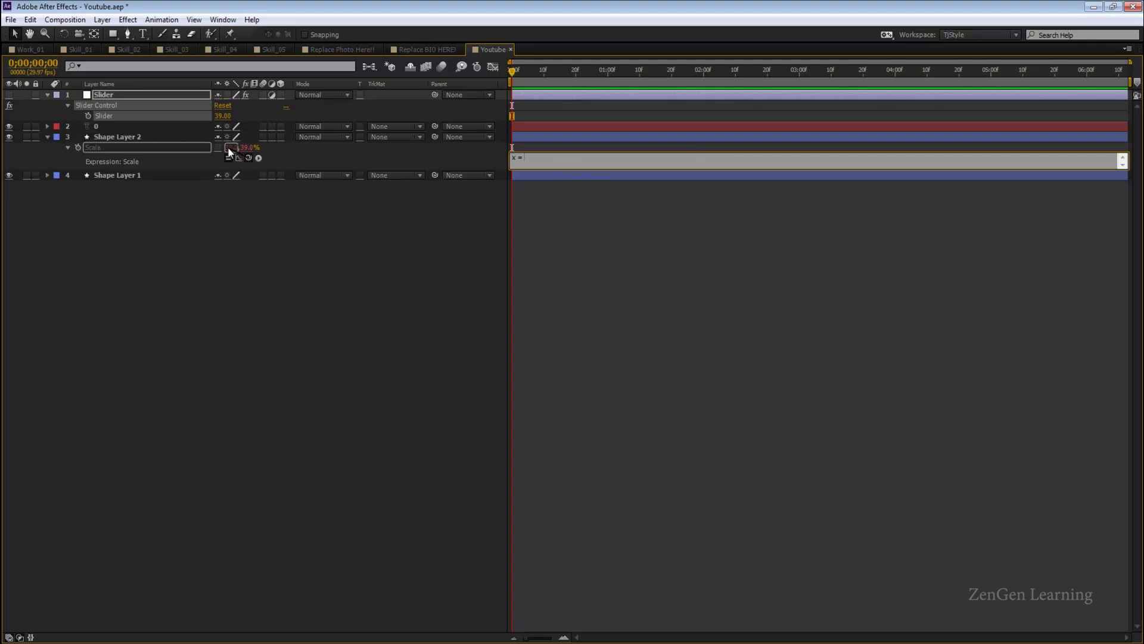
drag(529, 159, 426, 150)
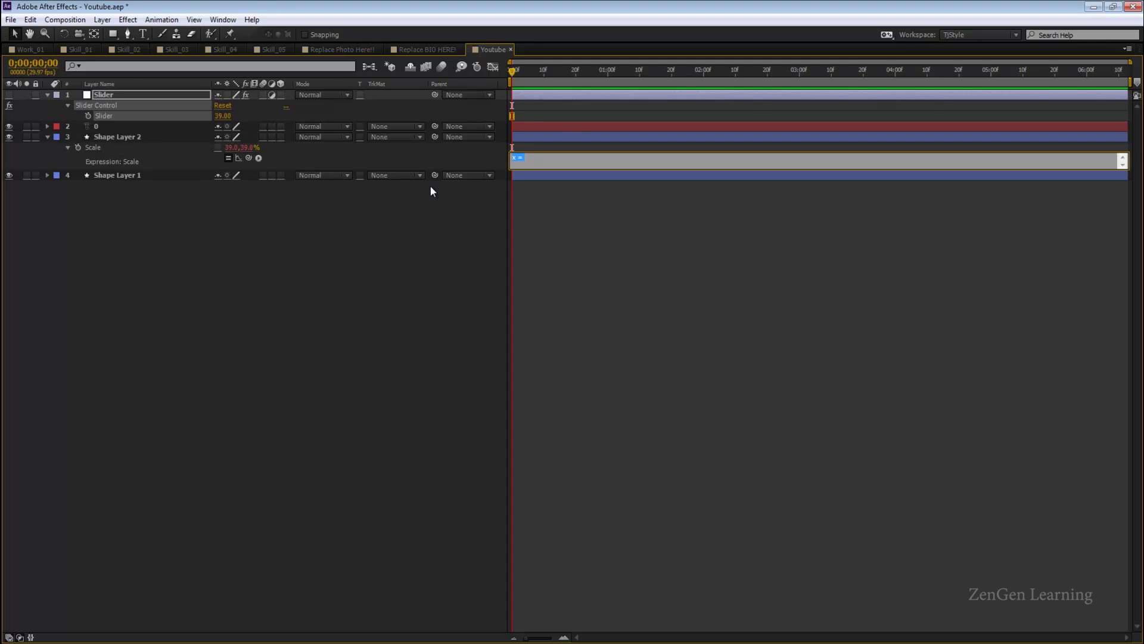
text(a)
Step: Pick-whip a and b to Scale's two values, return [a,b], and commit the expression
drag(250, 156, 226, 147)
key(Return)
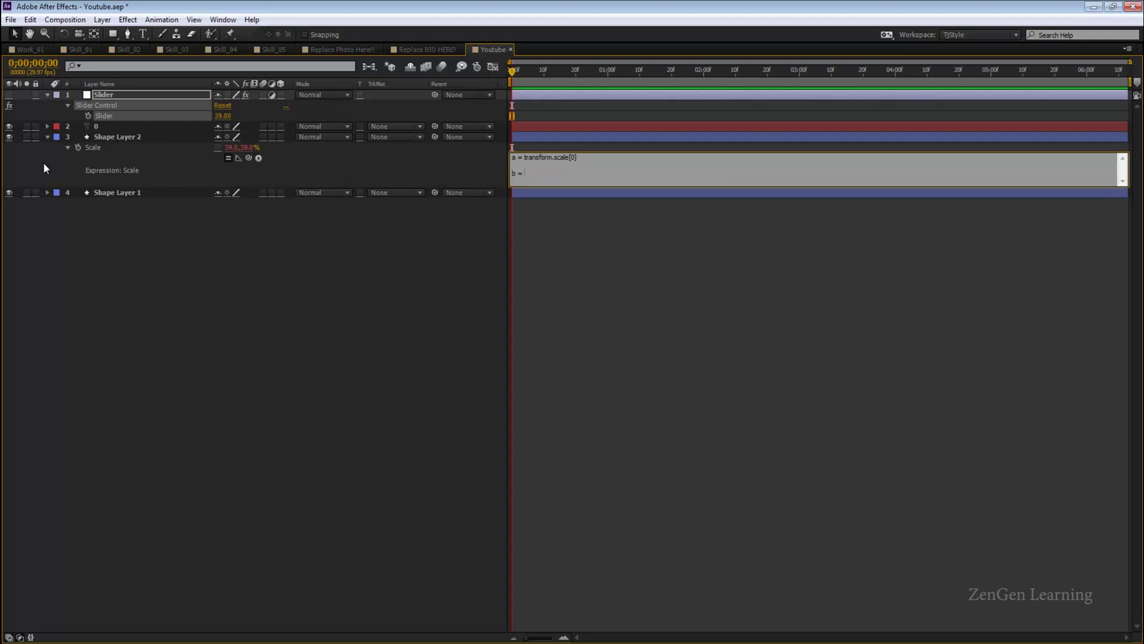
drag(247, 157, 246, 148)
key(Return)
key(Return)
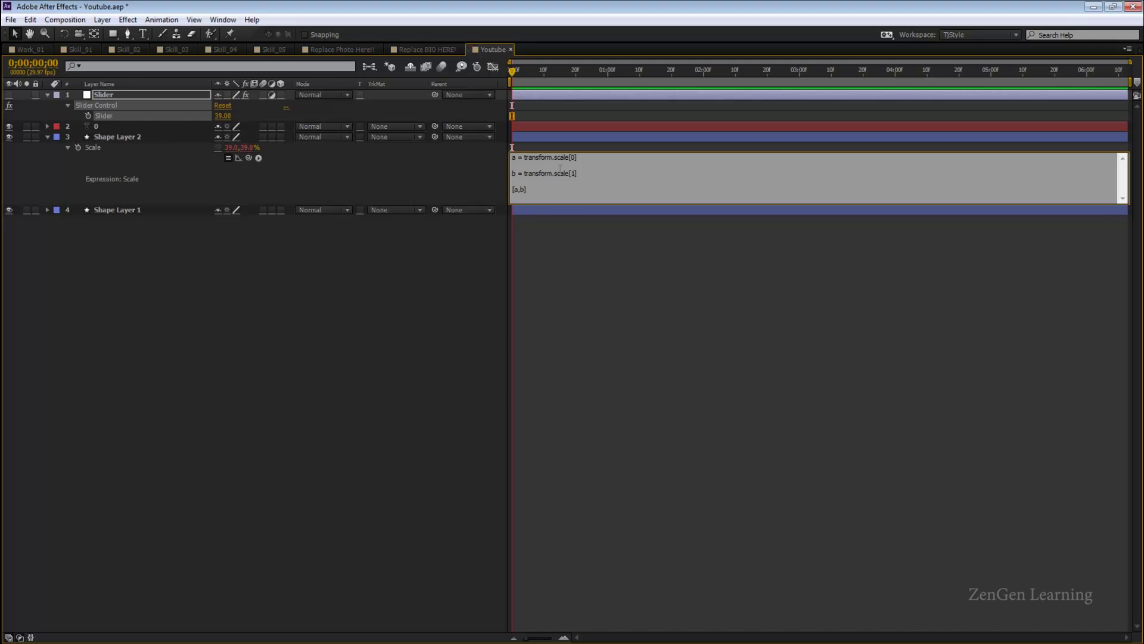
key(KP_Enter)
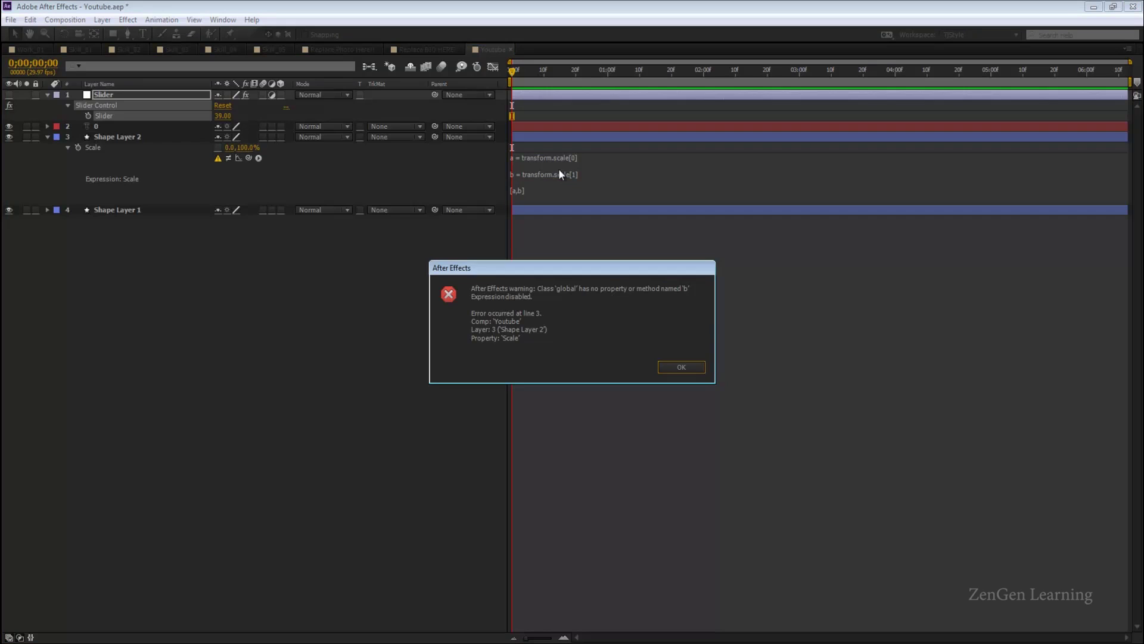
Step: Dismiss the expression error and end the Scale expression's a and b lines with semicolons
click(679, 367)
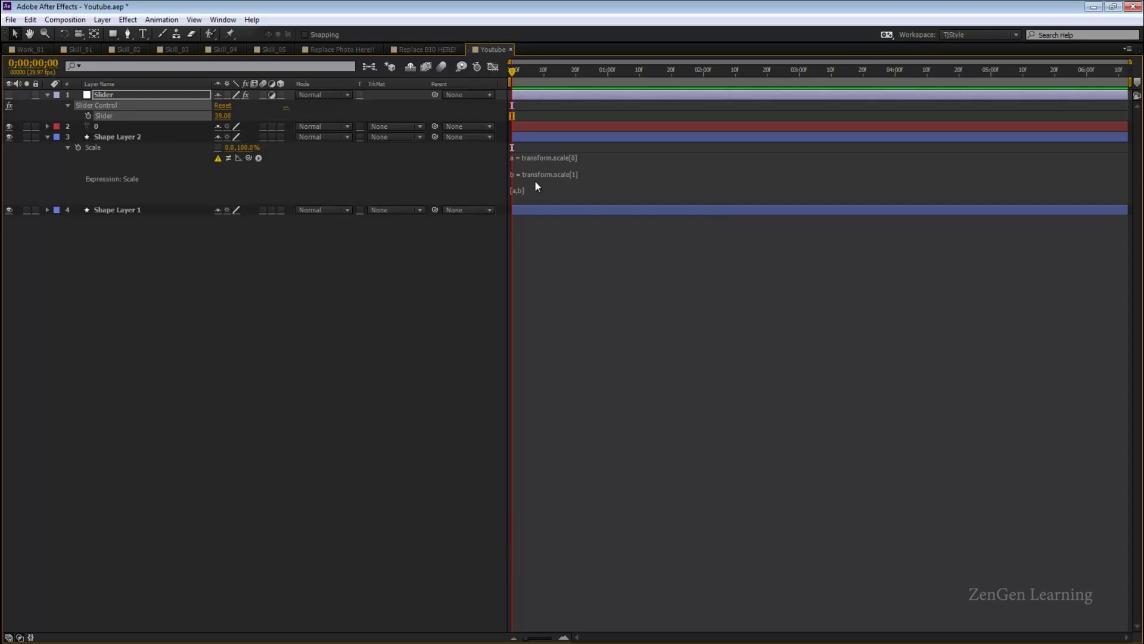
click(583, 174)
click(605, 156)
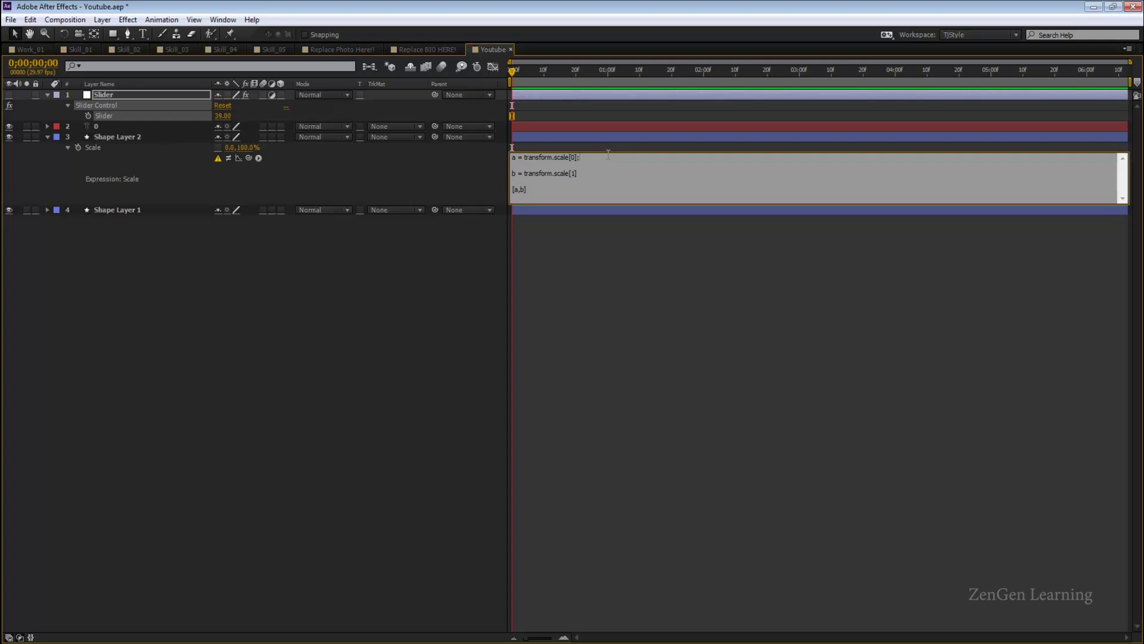
triple_click(586, 159)
click(586, 159)
click(642, 311)
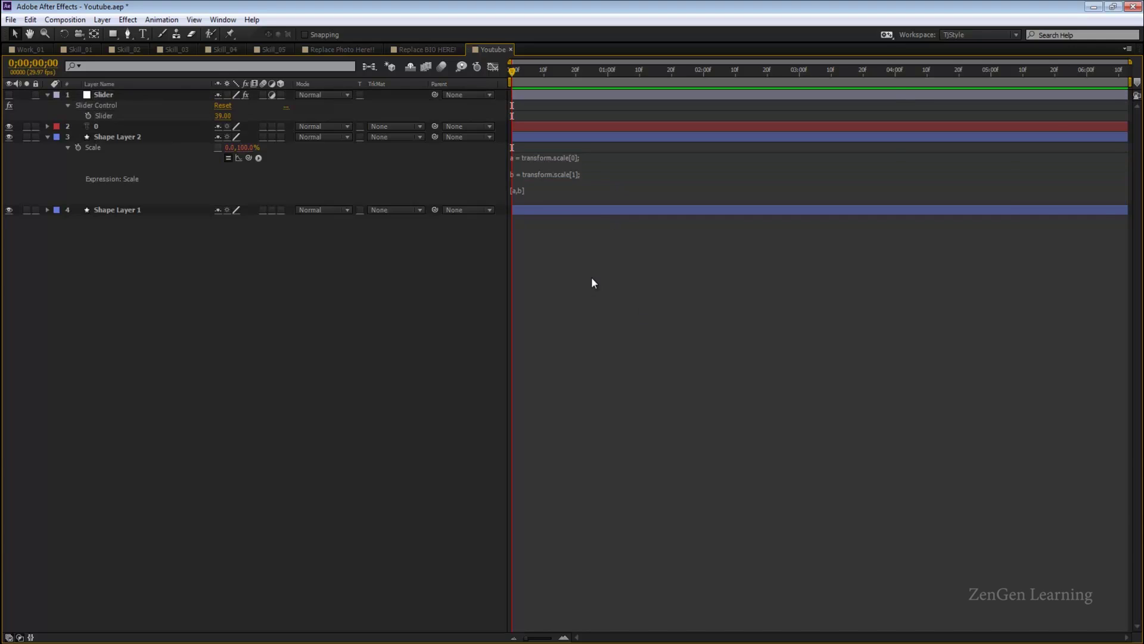
key(grave)
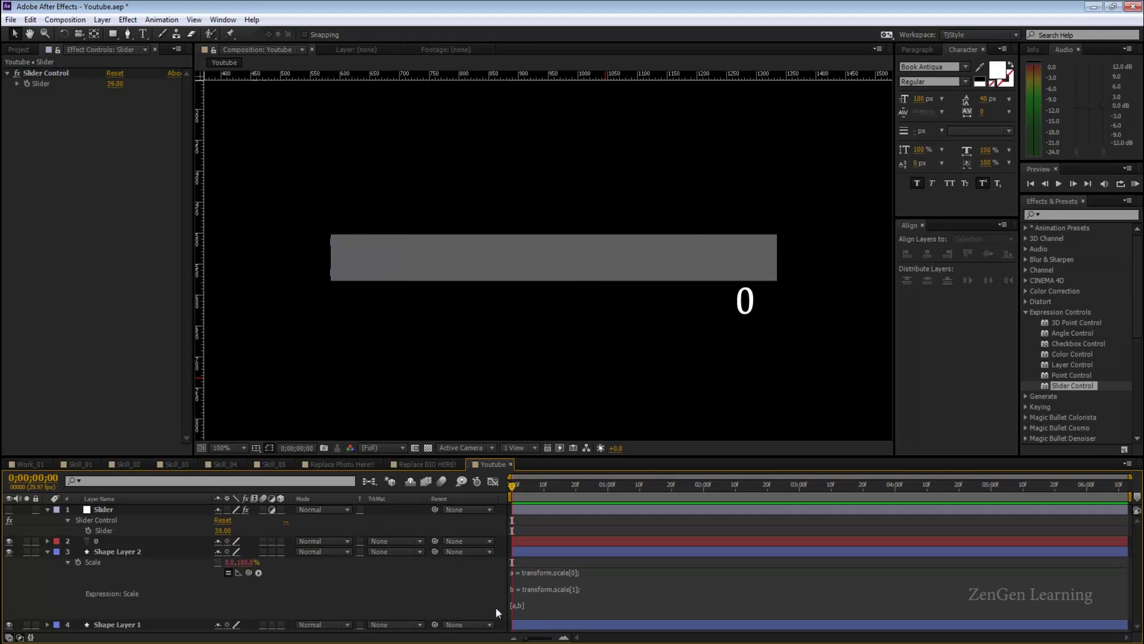
Step: Pick-whip transform.scale[0] in the Scale expression to the Slider value, making the bar 39.0, 100.0%
key(grave)
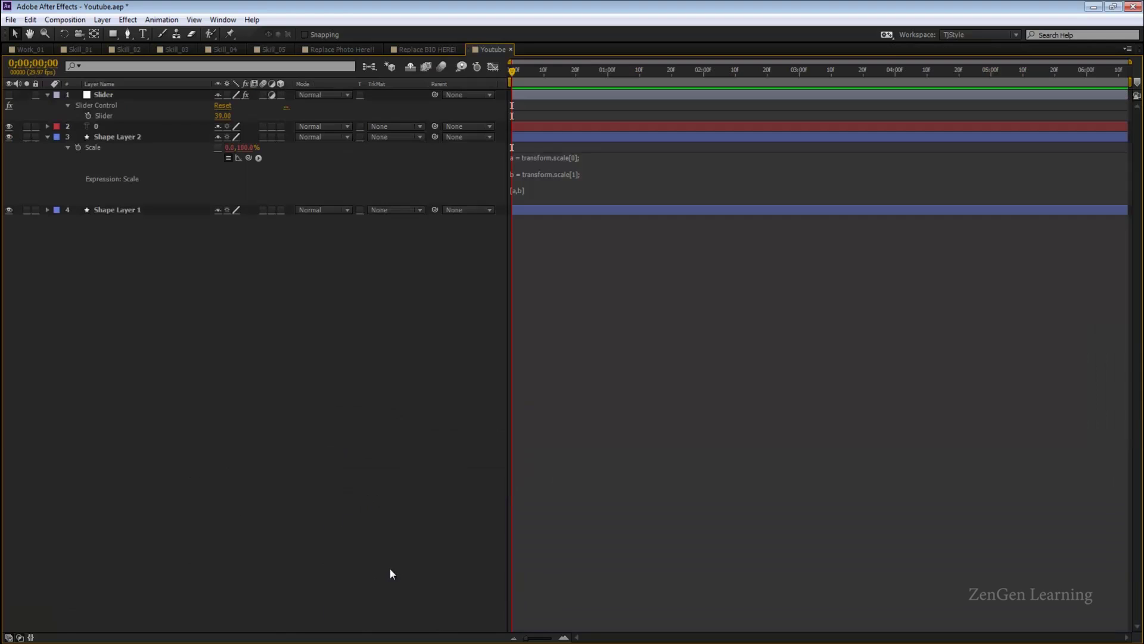
click(542, 158)
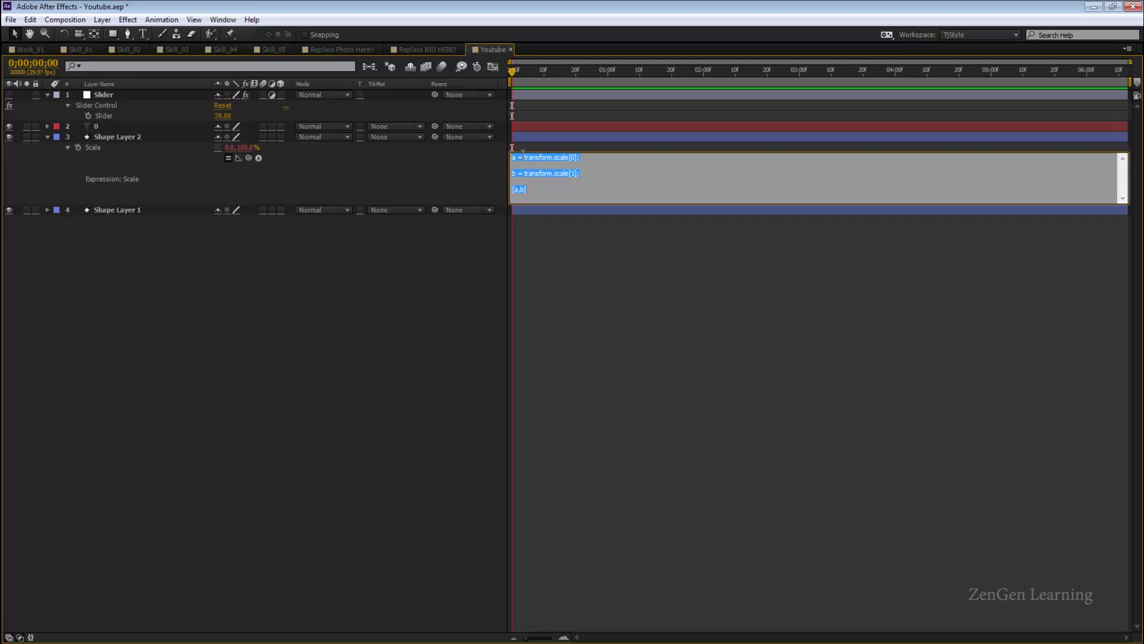
drag(525, 157, 622, 160)
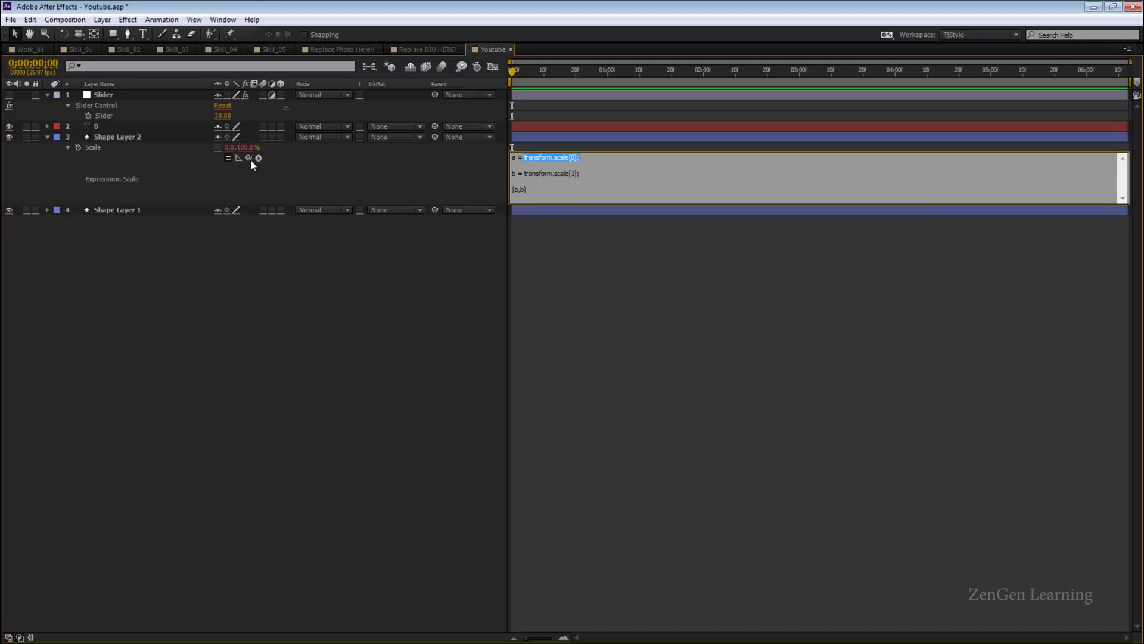
drag(249, 158, 141, 119)
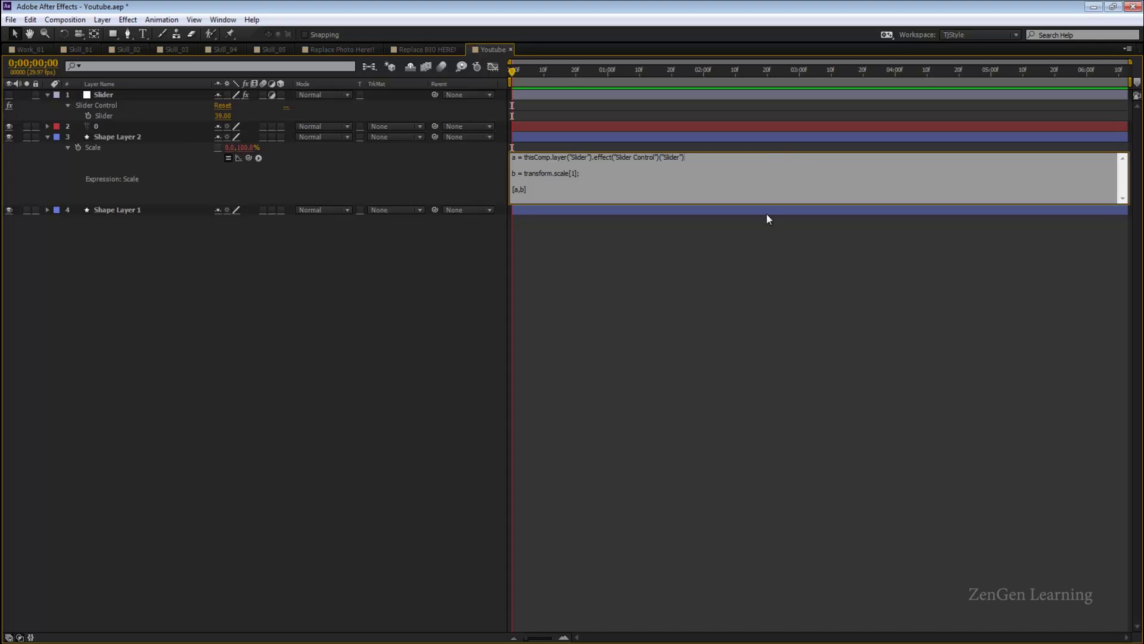
click(424, 317)
Step: Set the Slider to 0, scrub it to about half width, then reset it to 0
key(grave)
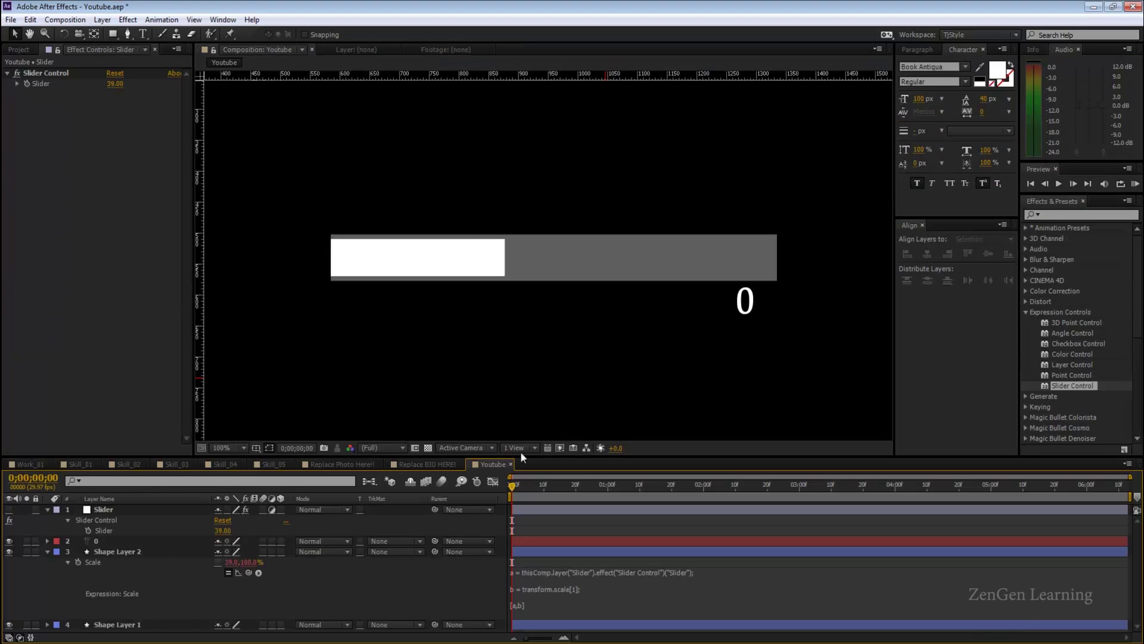
click(229, 528)
text(0)
key(Return)
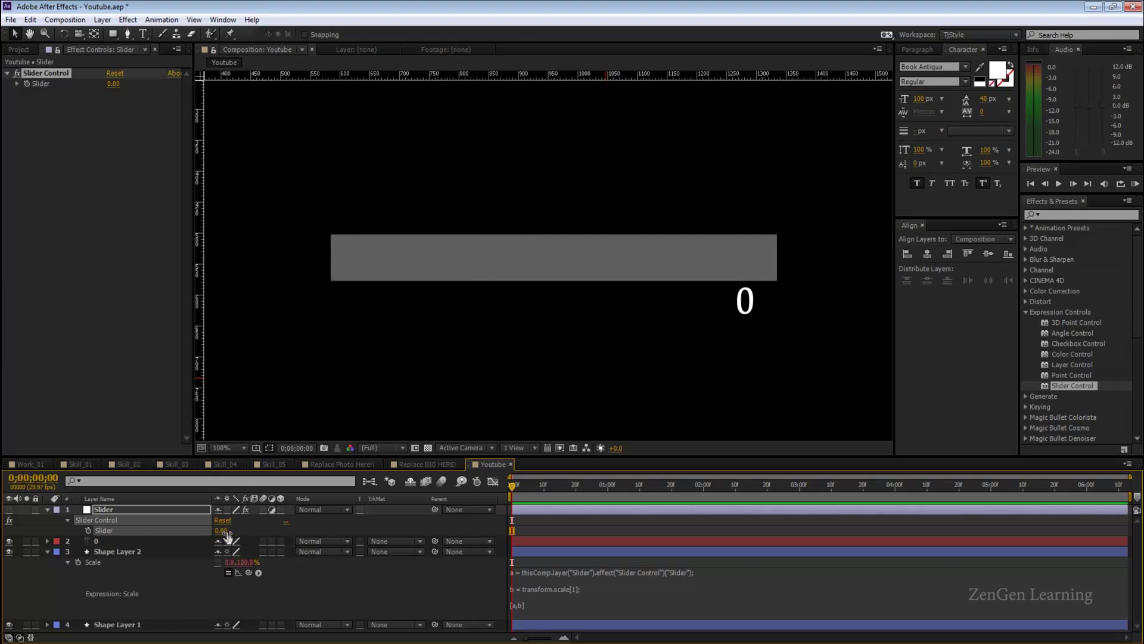
drag(222, 531, 256, 530)
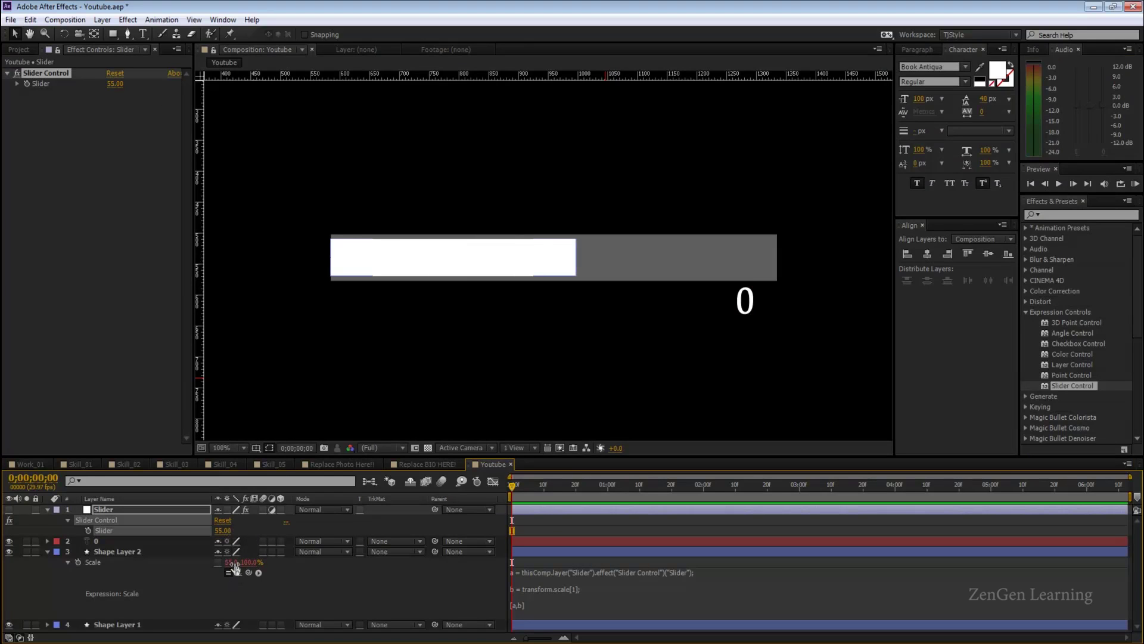
click(222, 529)
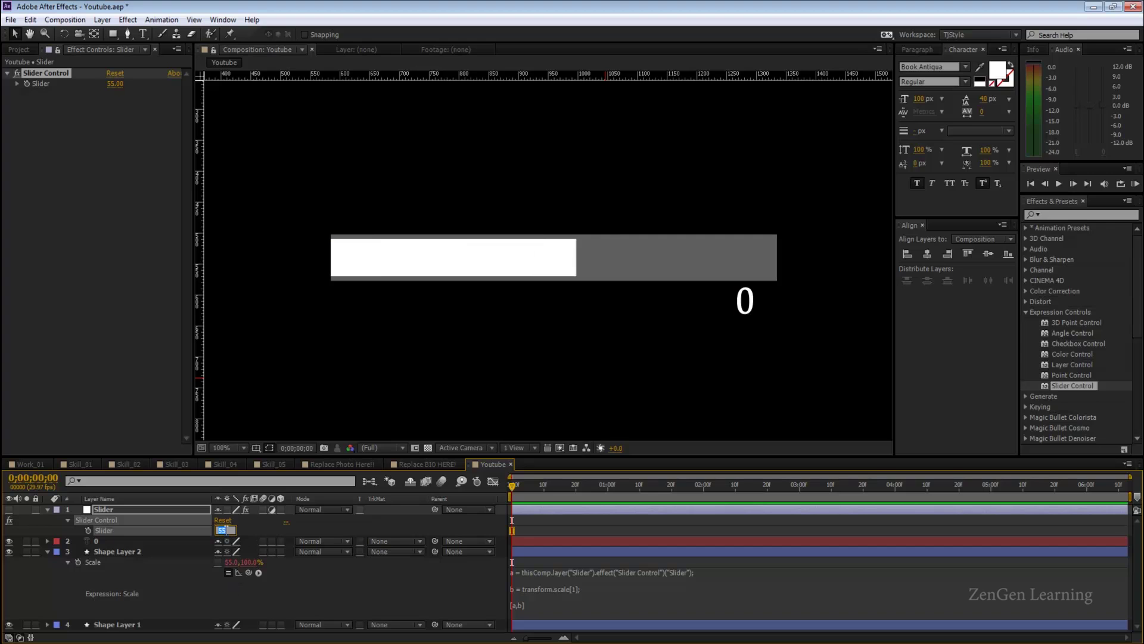
text(0)
key(Return)
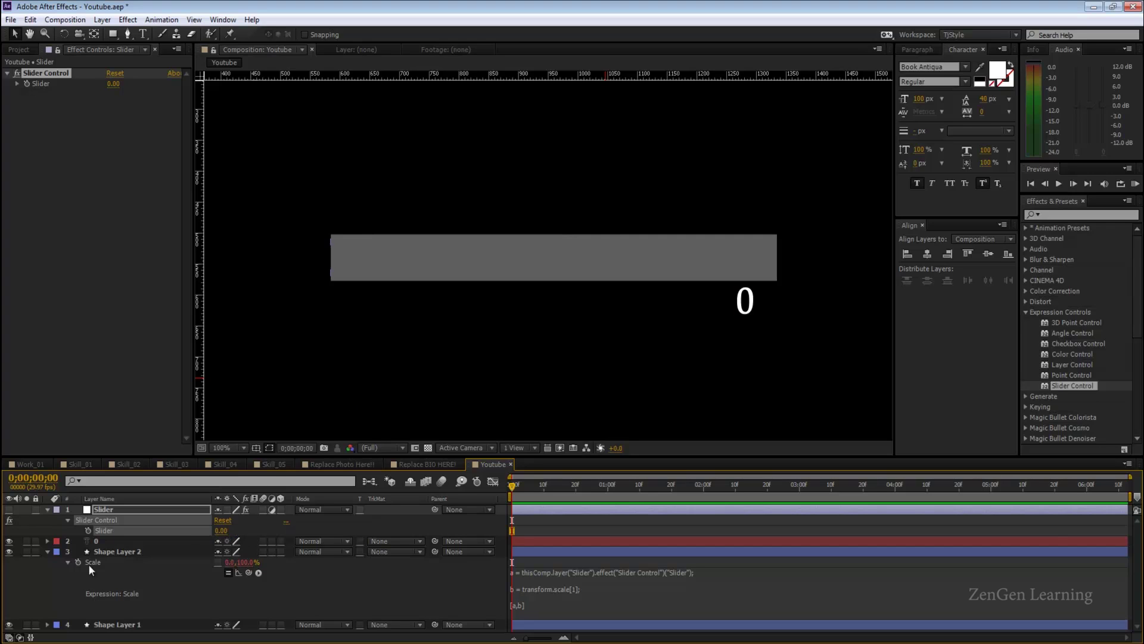
Step: Collapse Shape Layer 2, scrub-test the Slider again, reset it to 0, and select the 0 text layer
key(ctrl+shift+a)
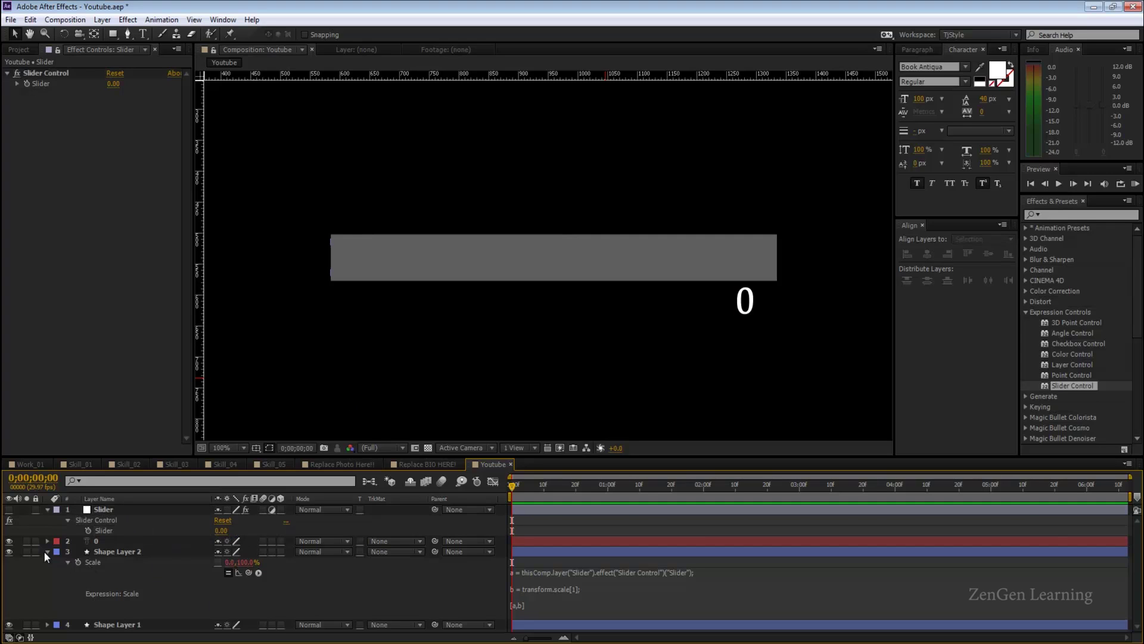
click(45, 550)
click(104, 541)
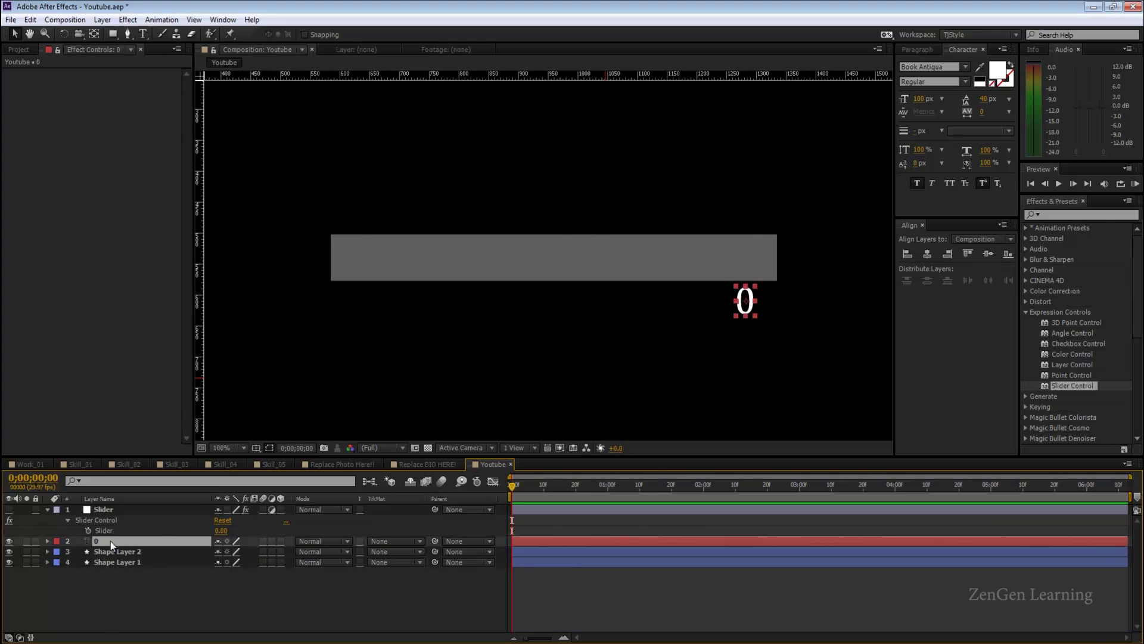
drag(222, 530, 238, 531)
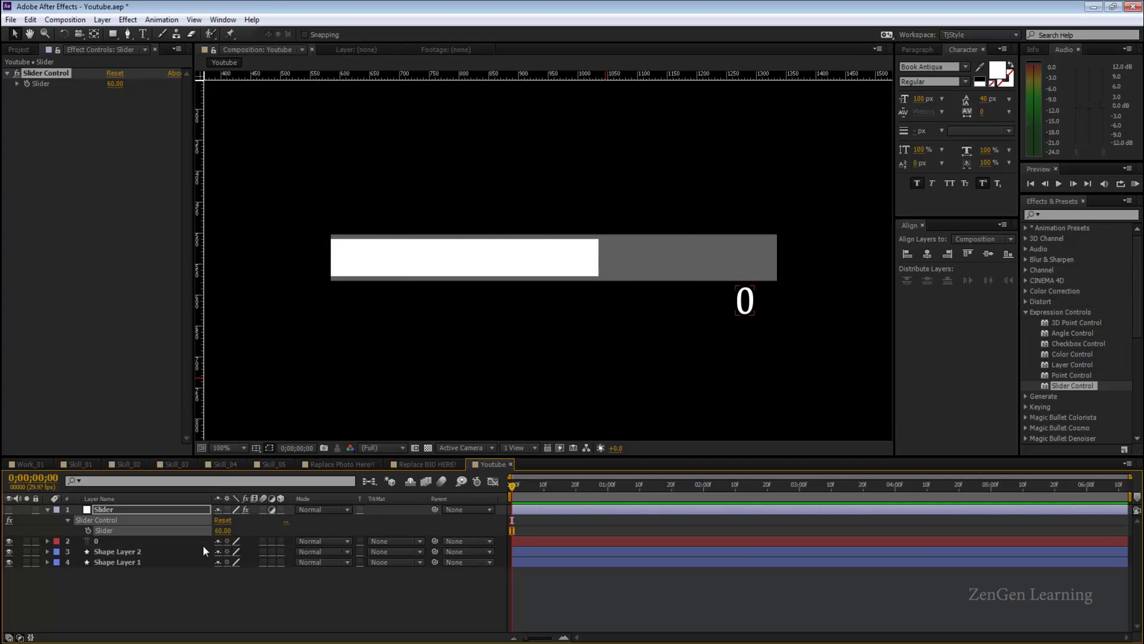
key(ctrl+z)
click(228, 531)
text(0)
key(Return)
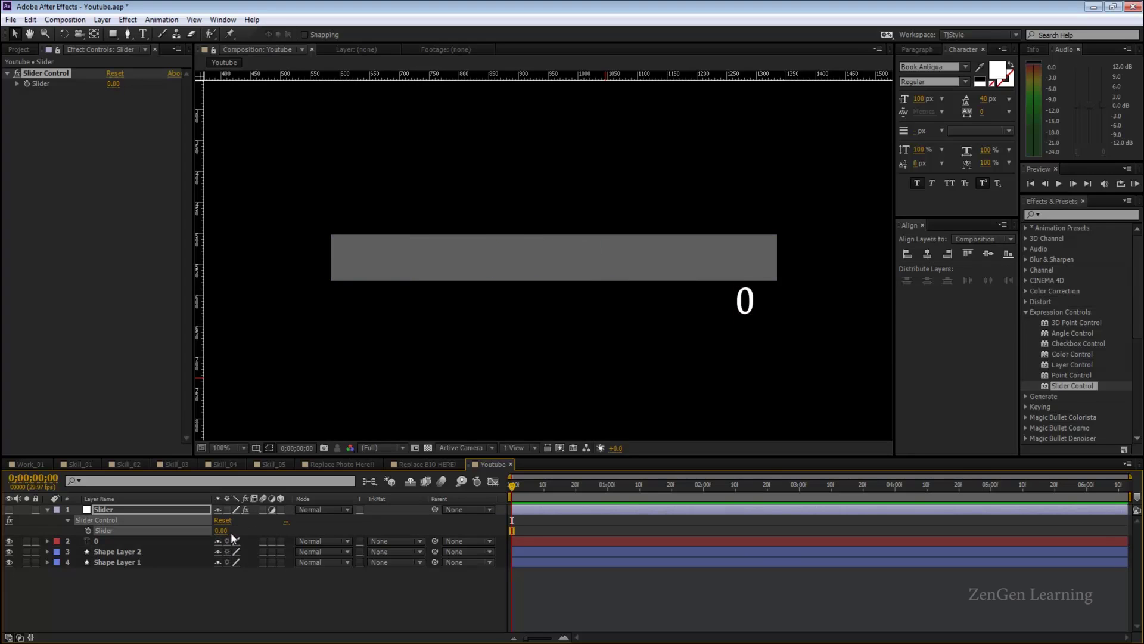
click(123, 541)
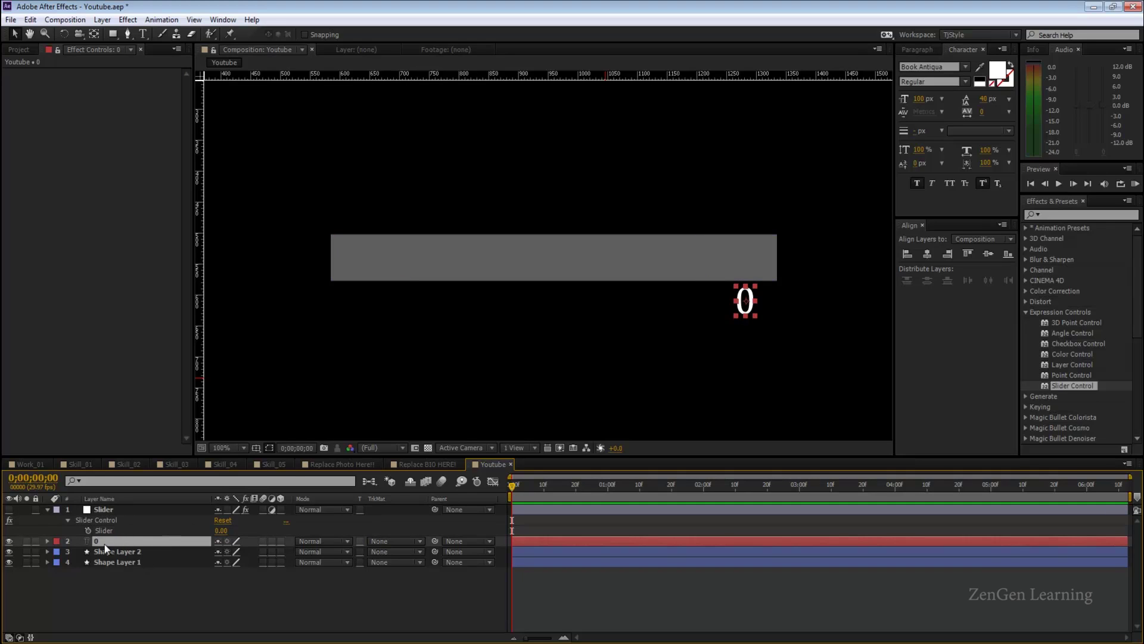
Step: Reveal the 0 text layer's Source Text, add an expression, and pick-whip it to the Slider value
key(u)
key(u)
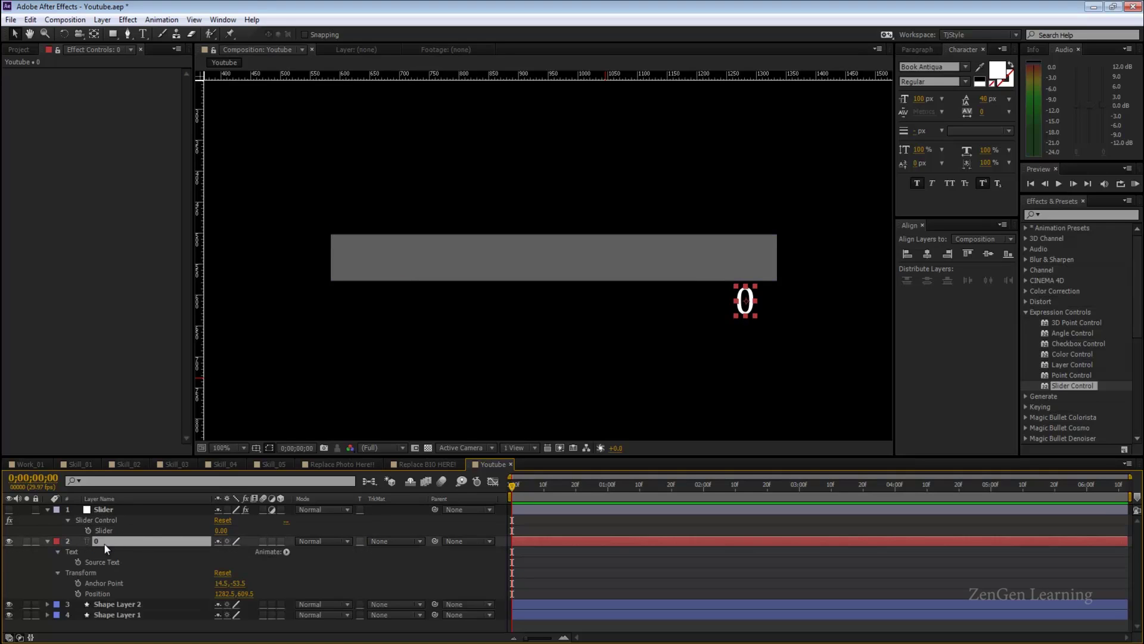
alt+click(78, 563)
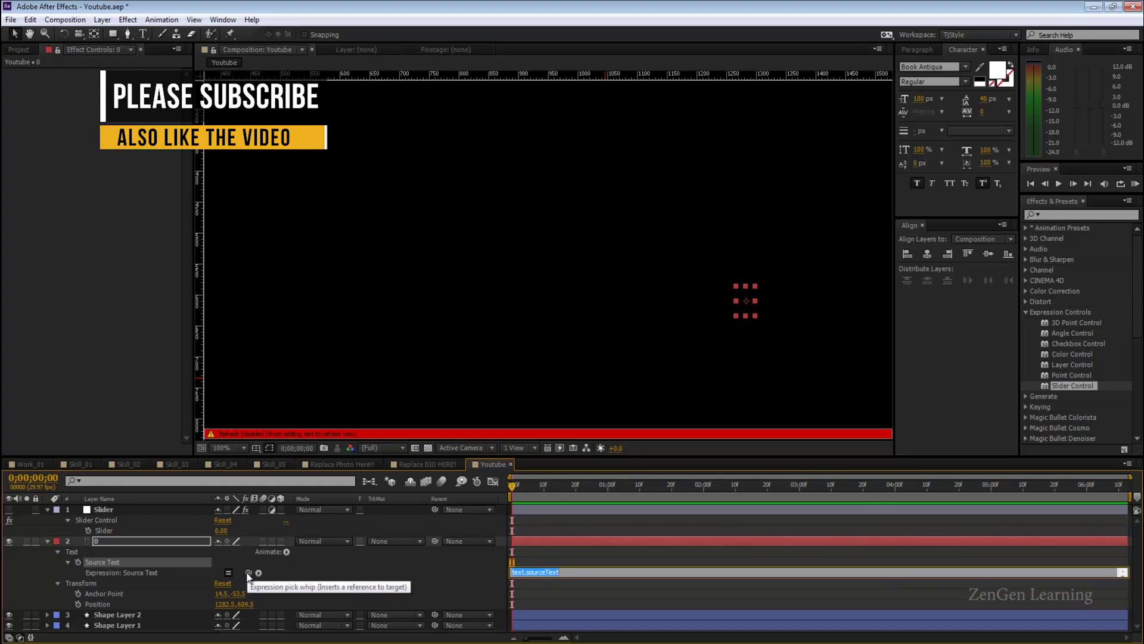
drag(249, 574, 120, 532)
Step: Keyframe the Slider from 0 at the start to 90 at 0;00;01;07, ending the work area there
click(400, 570)
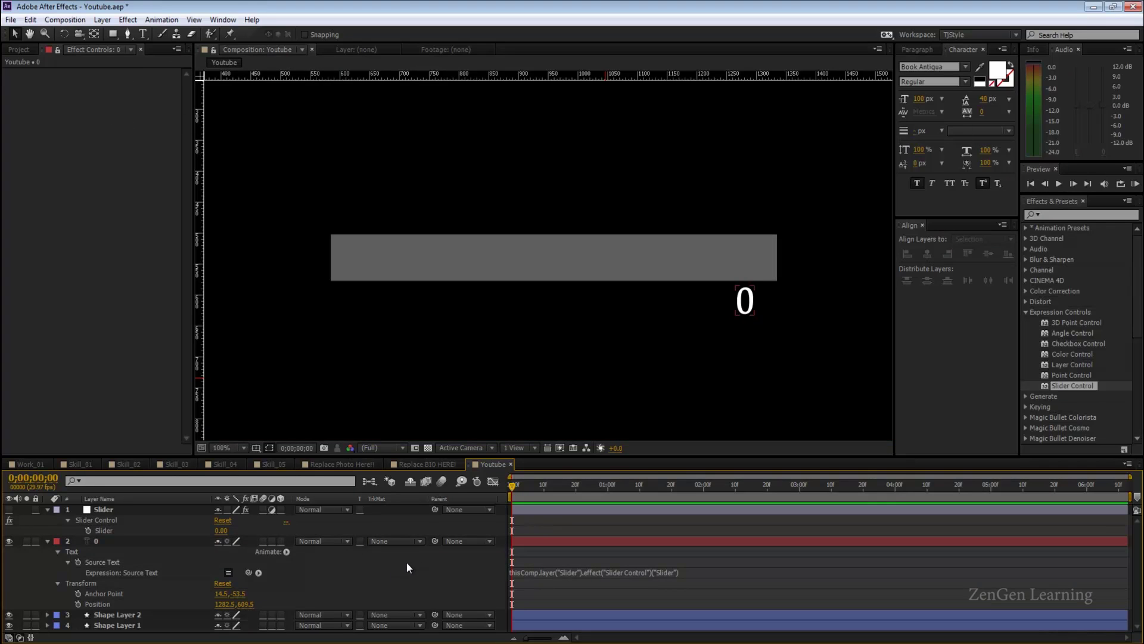
click(88, 531)
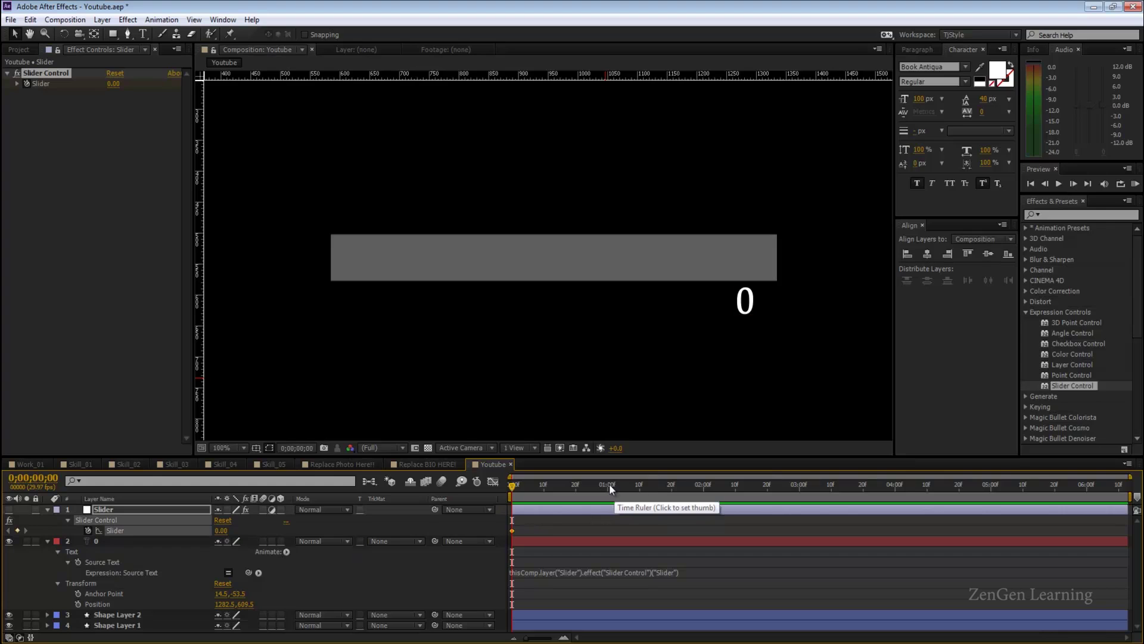
drag(628, 487, 631, 493)
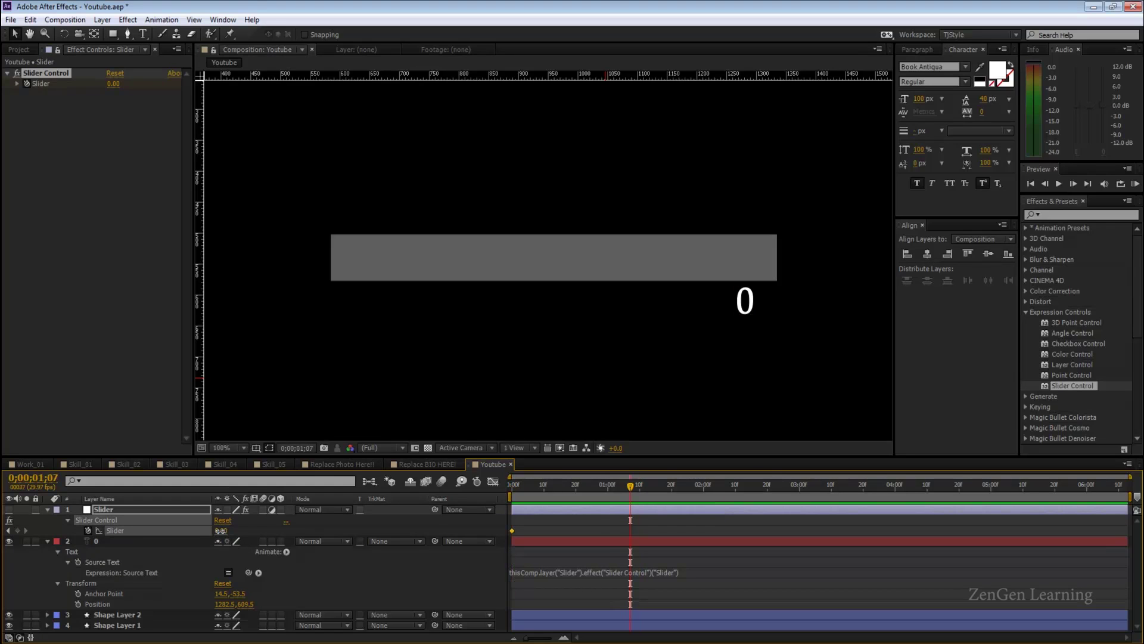
click(221, 530)
text(90)
key(Return)
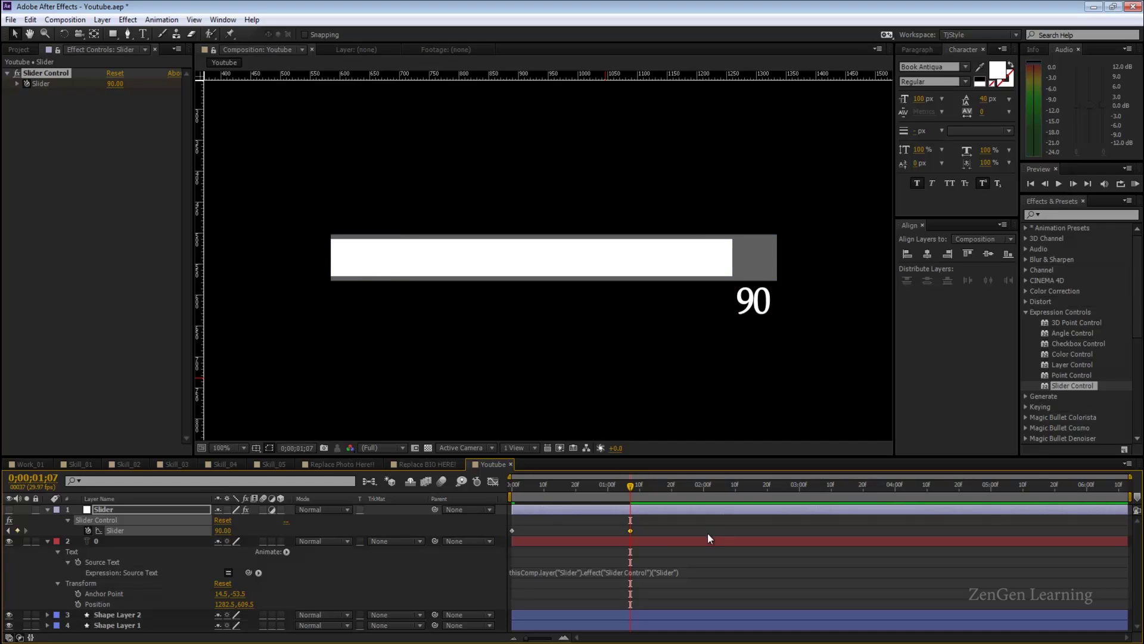
key(n)
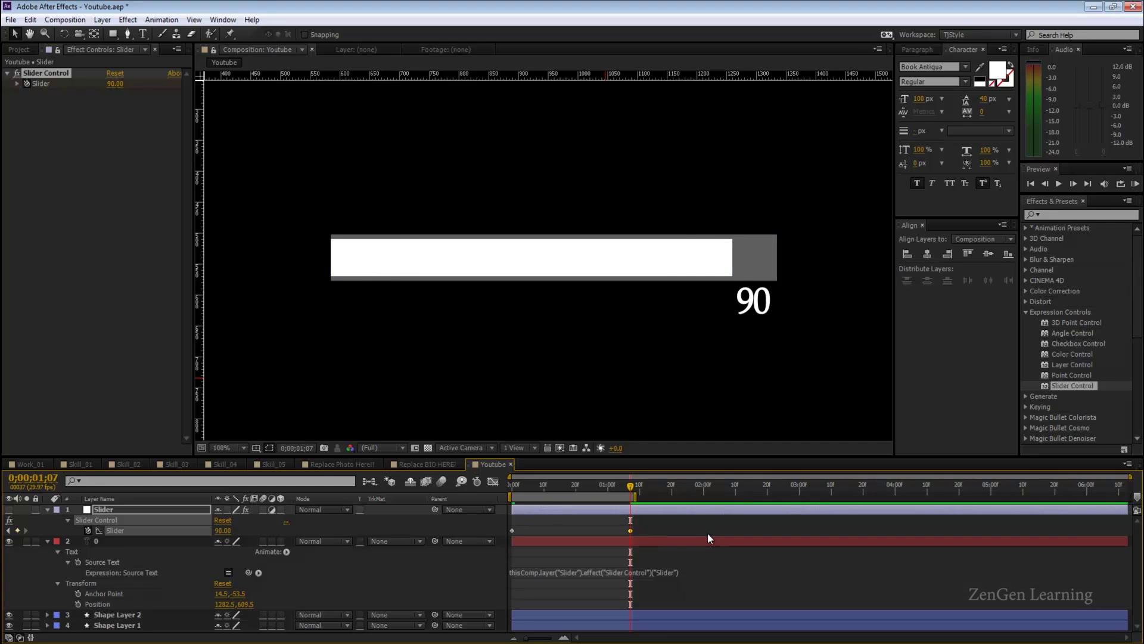
Step: Preview the fill animation and zoom in on the unrounded counter value, such as 60.8108108108108
key(space)
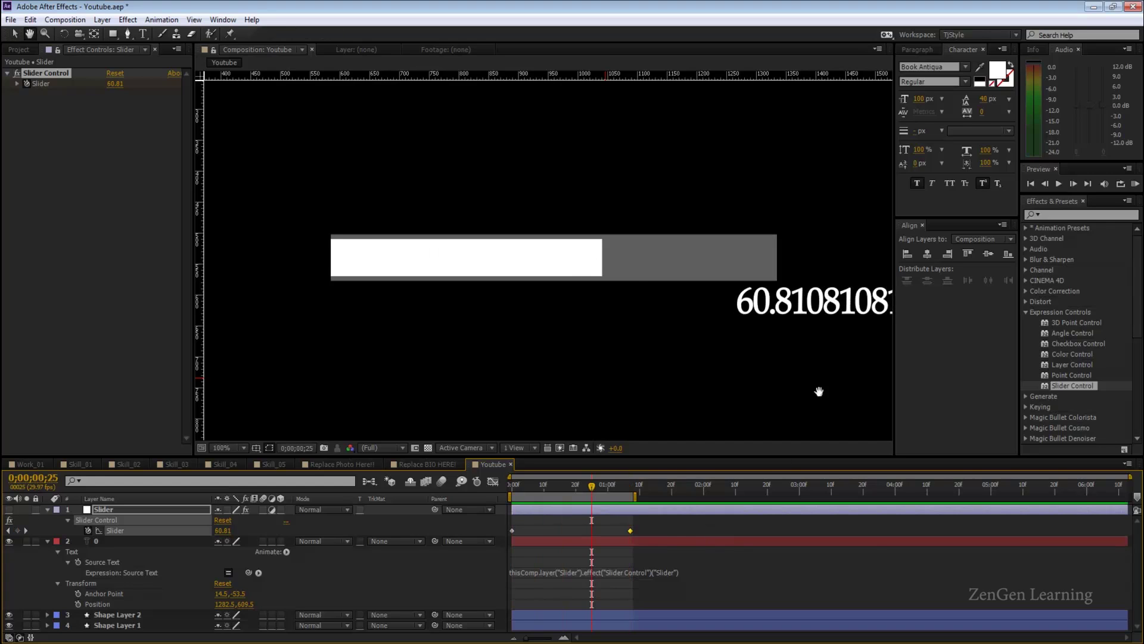
drag(821, 339, 692, 329)
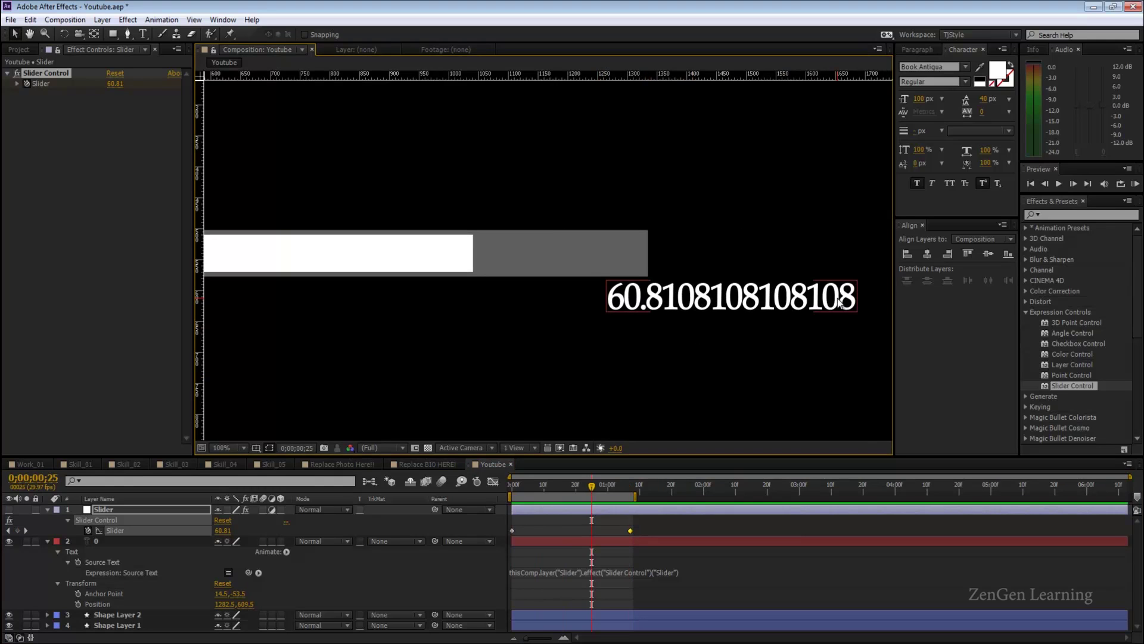
key(comma)
key(comma)
drag(768, 210, 822, 217)
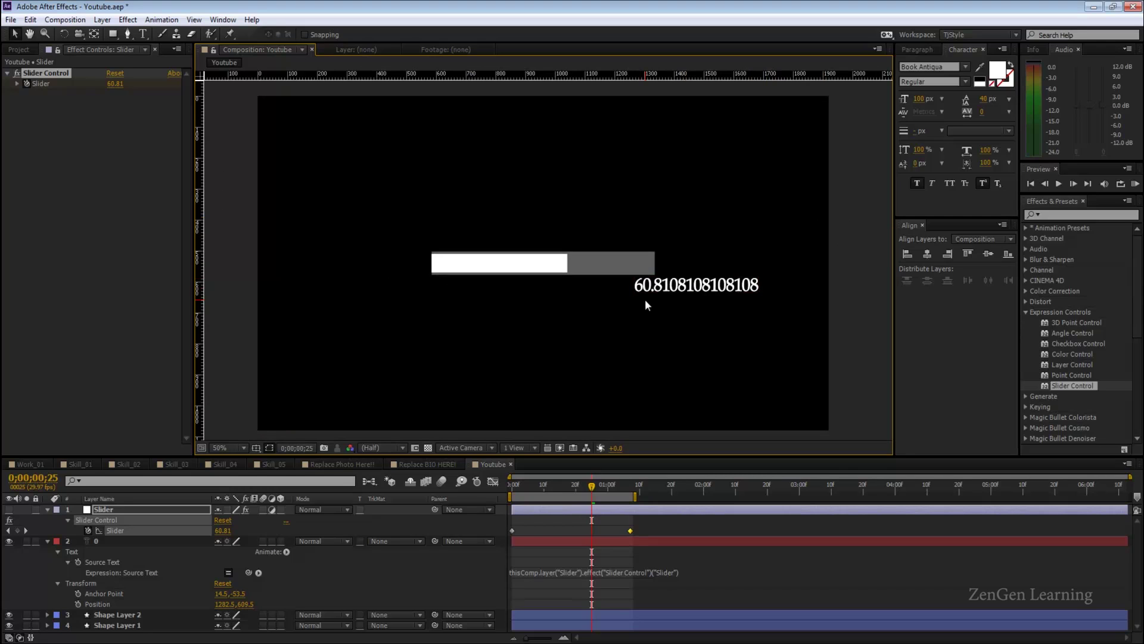
key(period)
key(period)
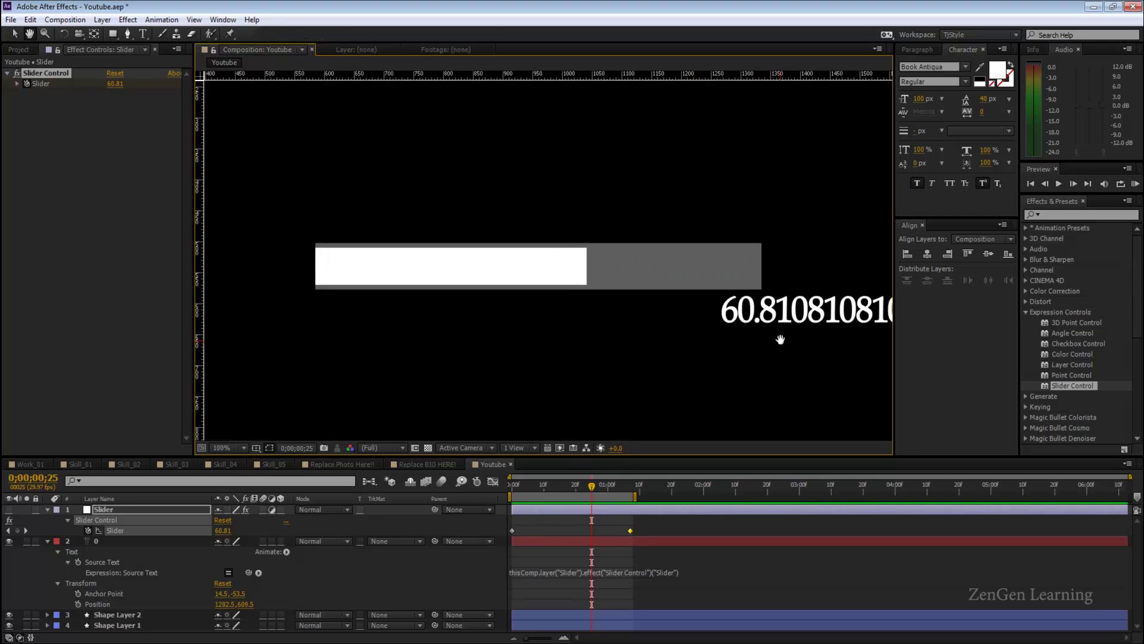
drag(781, 337, 616, 327)
key(comma)
key(period)
key(period)
drag(787, 363, 710, 369)
key(v)
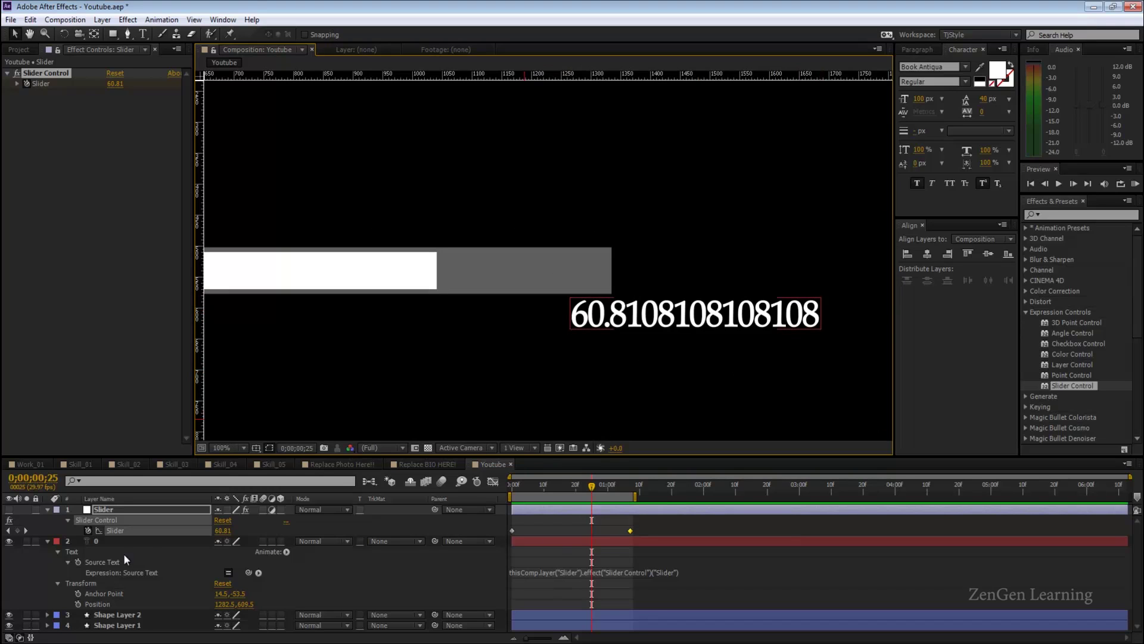
Step: Rewrite the Source Text expression as a= the Slider value; followed by Math.round(a) on a new line
click(680, 571)
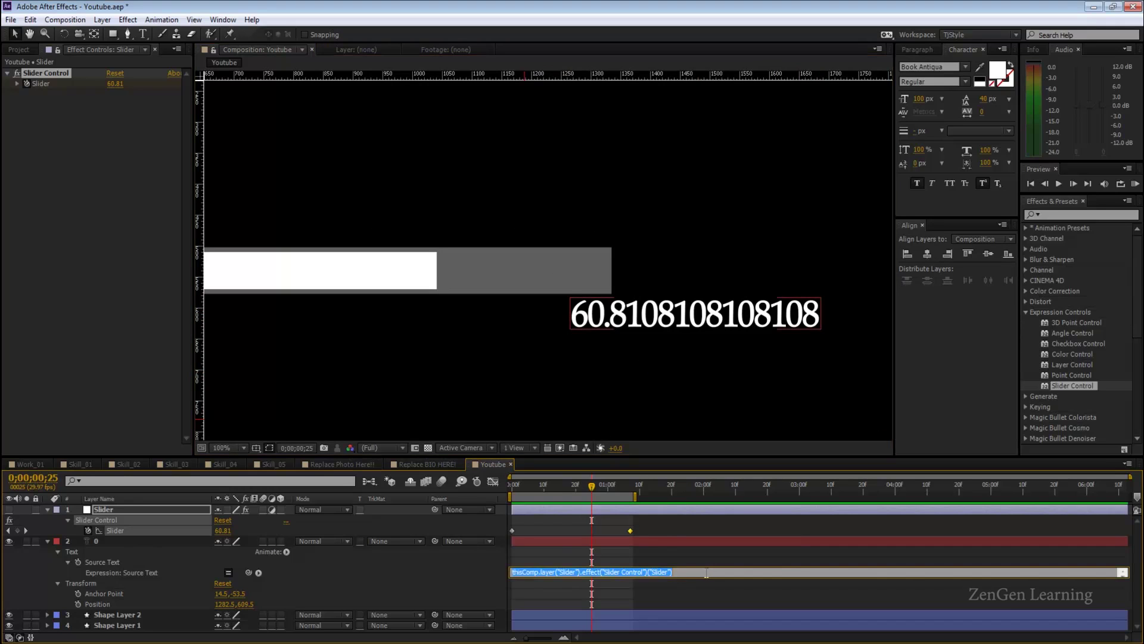
key(Return)
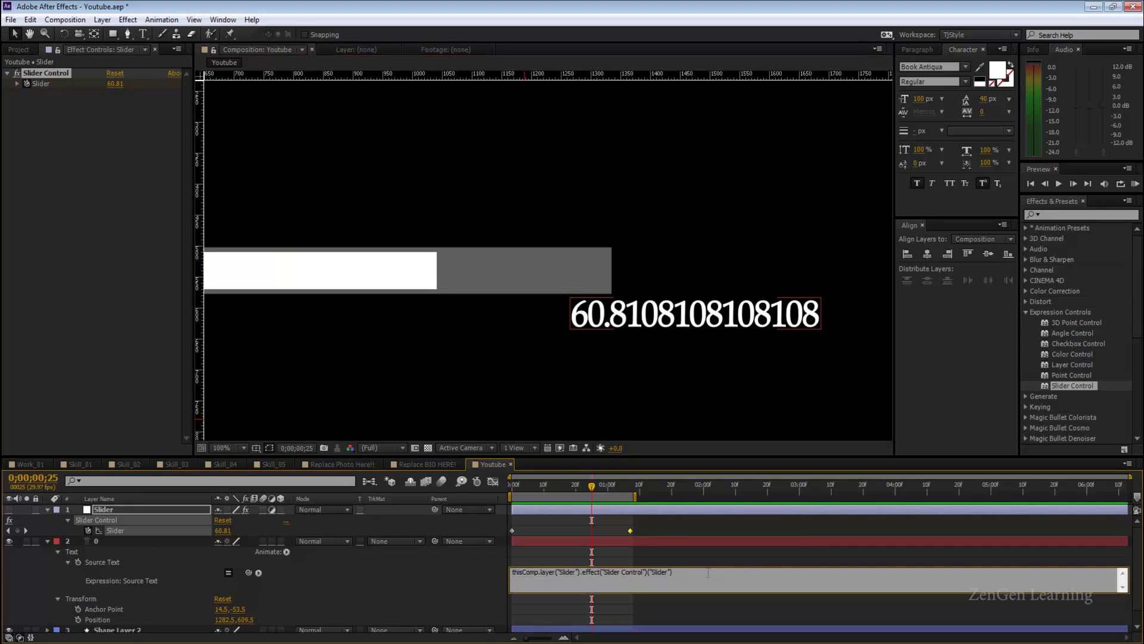
text(Math)
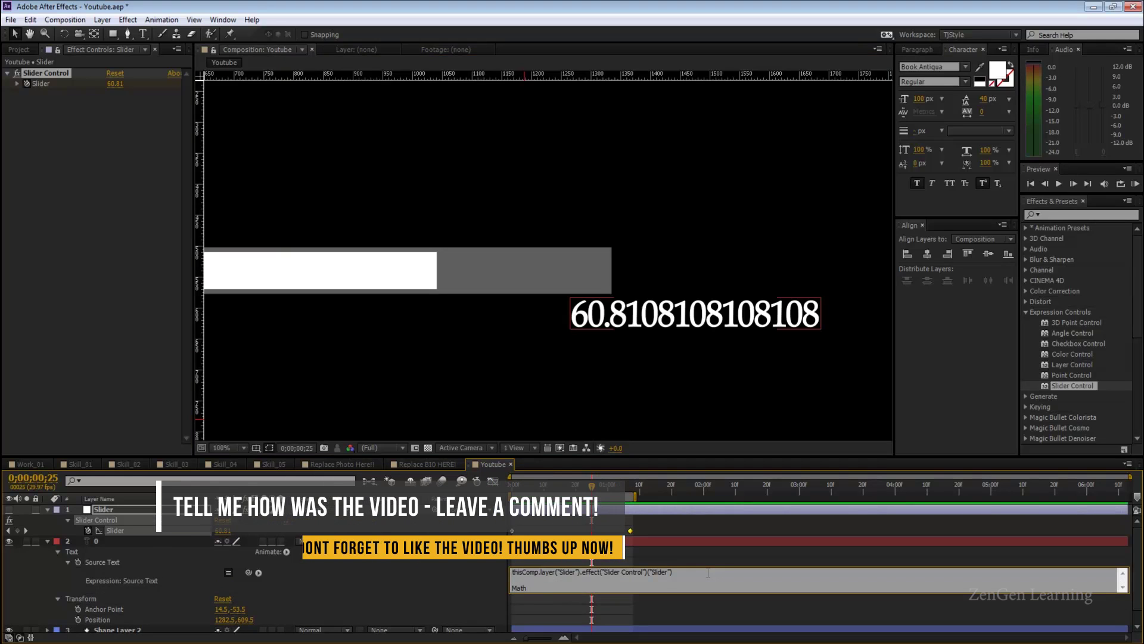
text(.round)
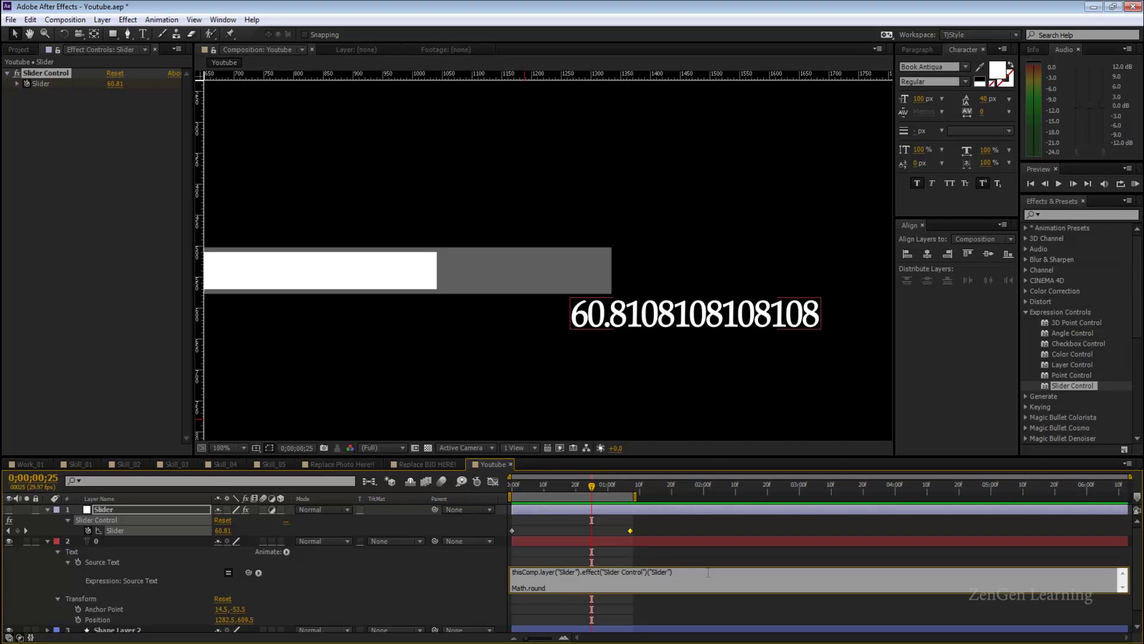
text(a=)
text(;)
drag(683, 572, 469, 554)
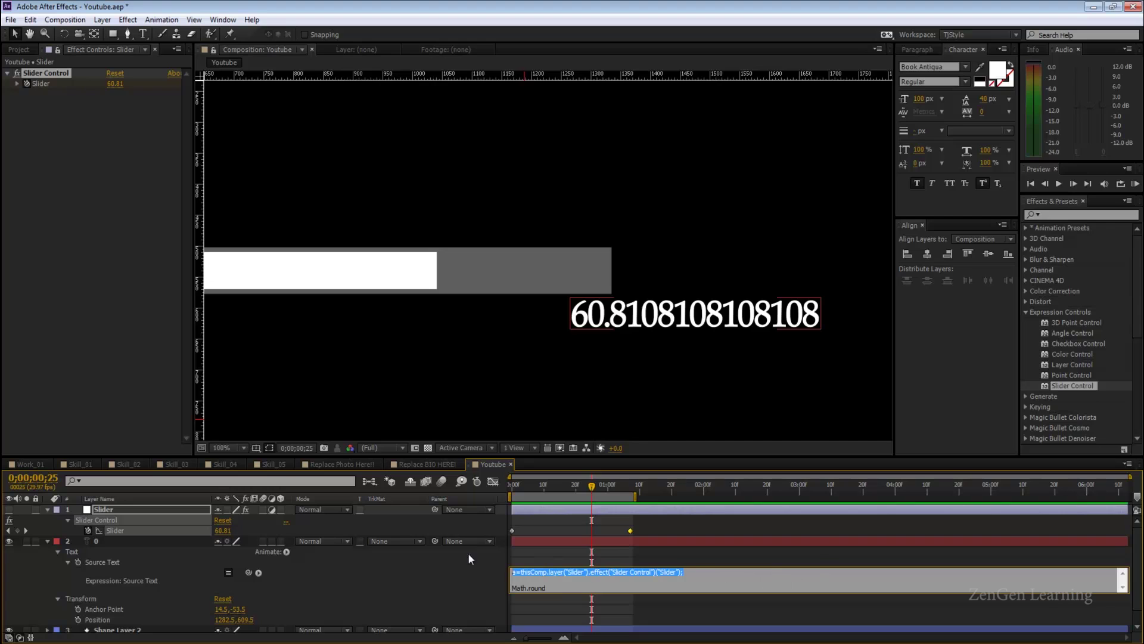
click(564, 588)
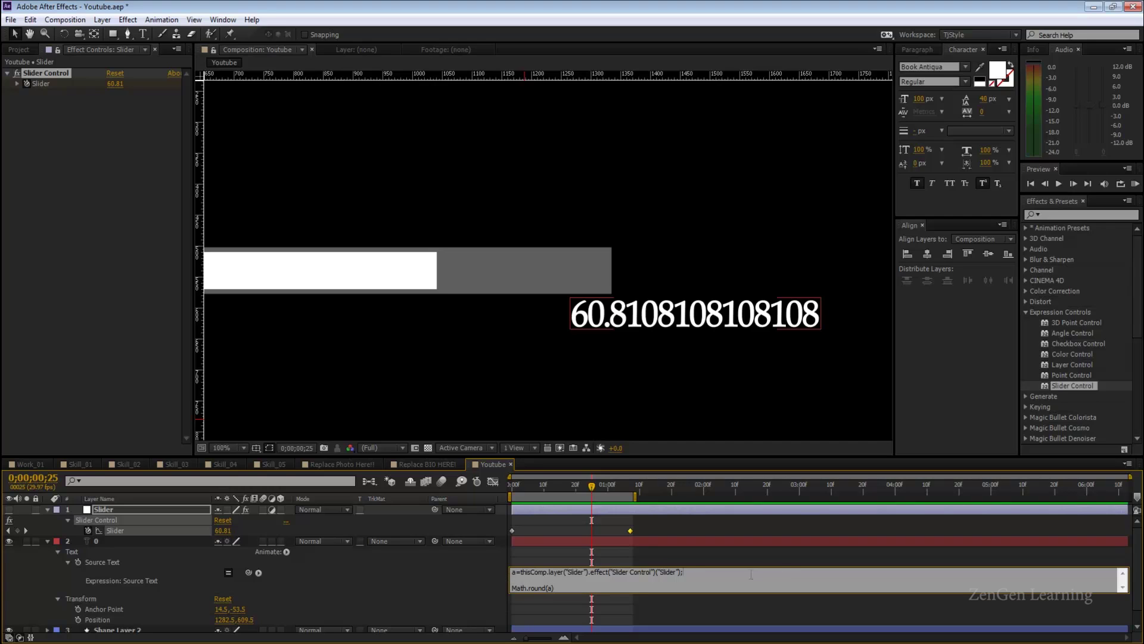
drag(729, 575, 484, 563)
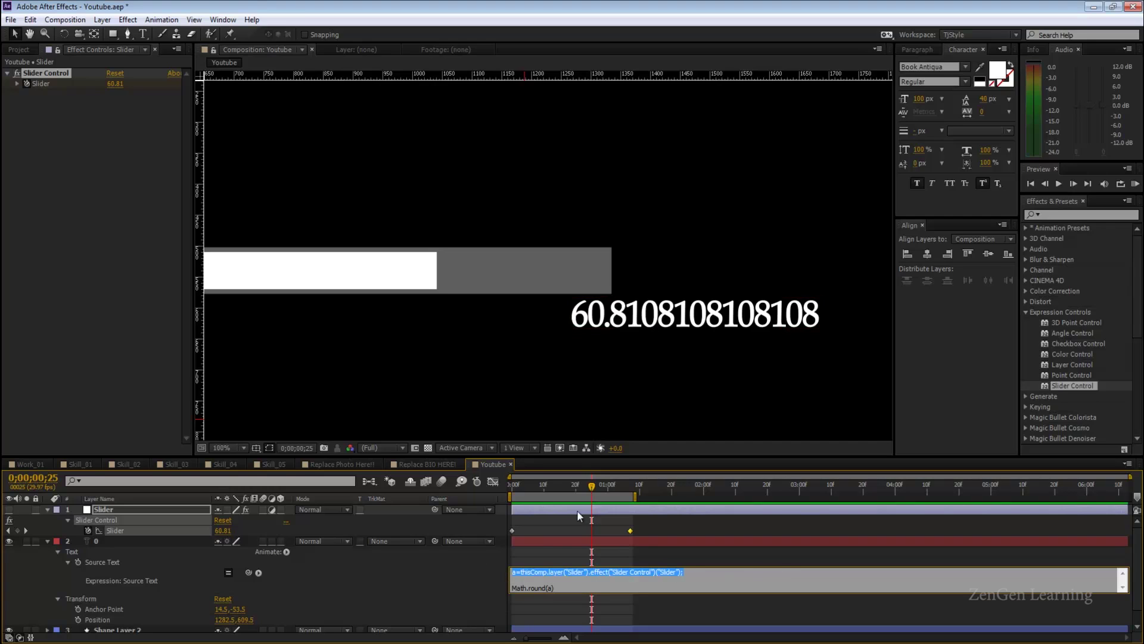
click(561, 588)
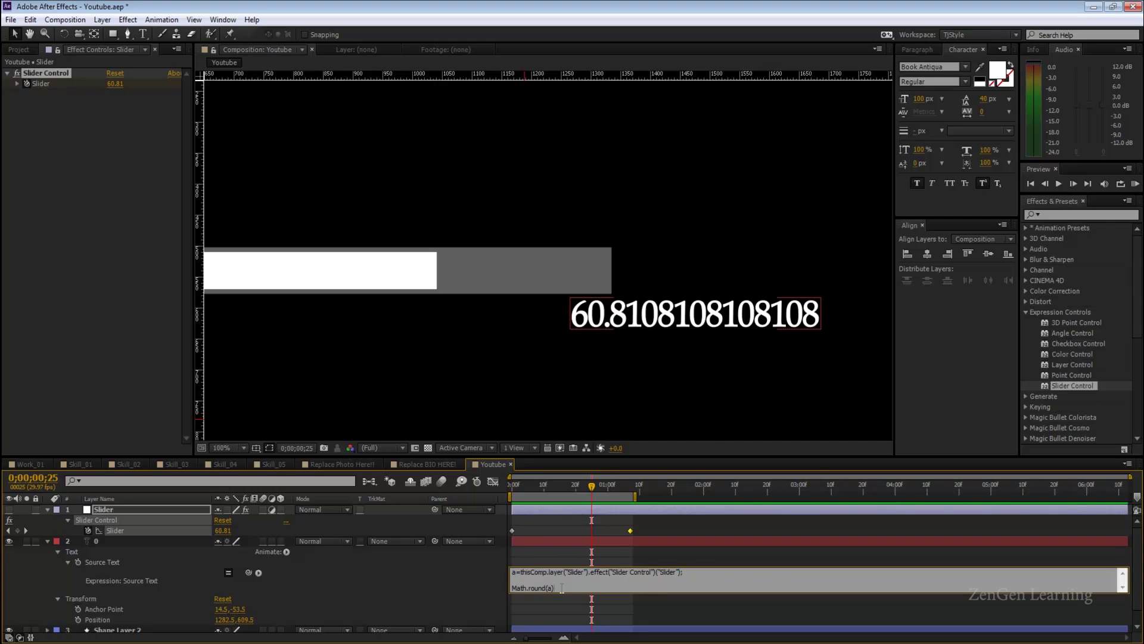
Step: Commit the rounding expression, scrub back to the start, center the composition, and select the Slider layer
click(692, 548)
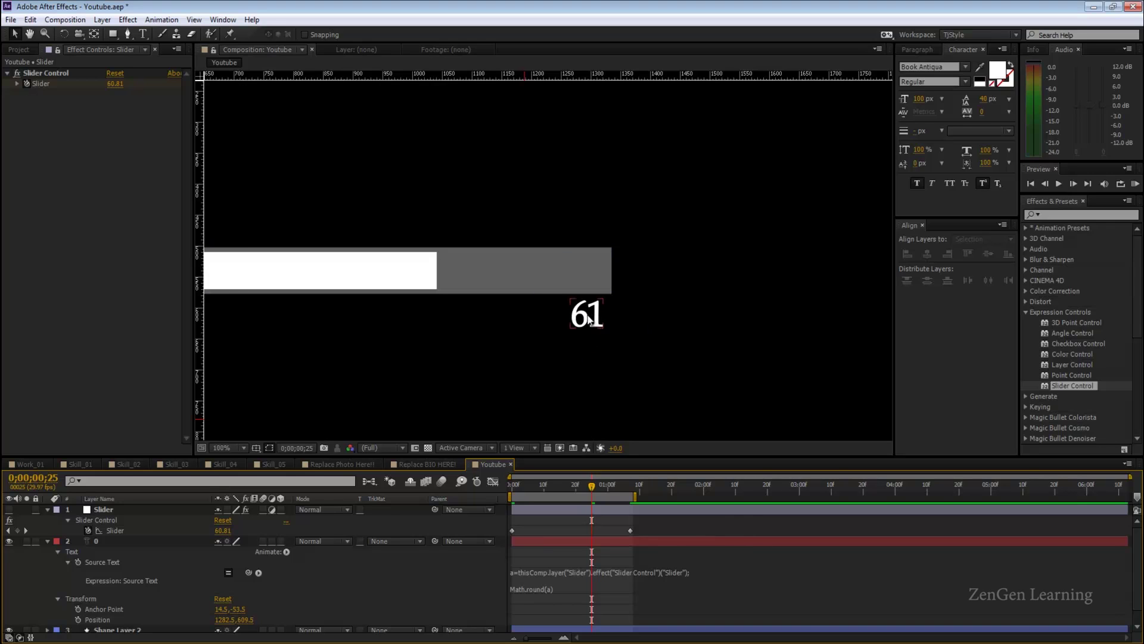
drag(592, 487, 512, 487)
scroll(701, 330, down, 2)
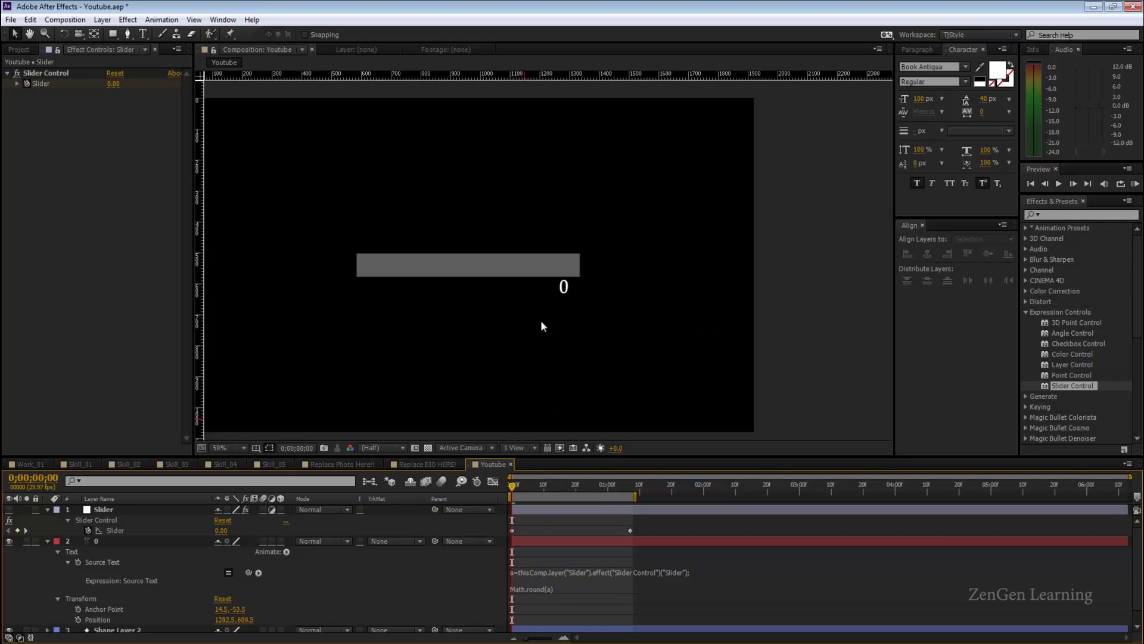
drag(541, 322, 609, 318)
key(v)
click(122, 510)
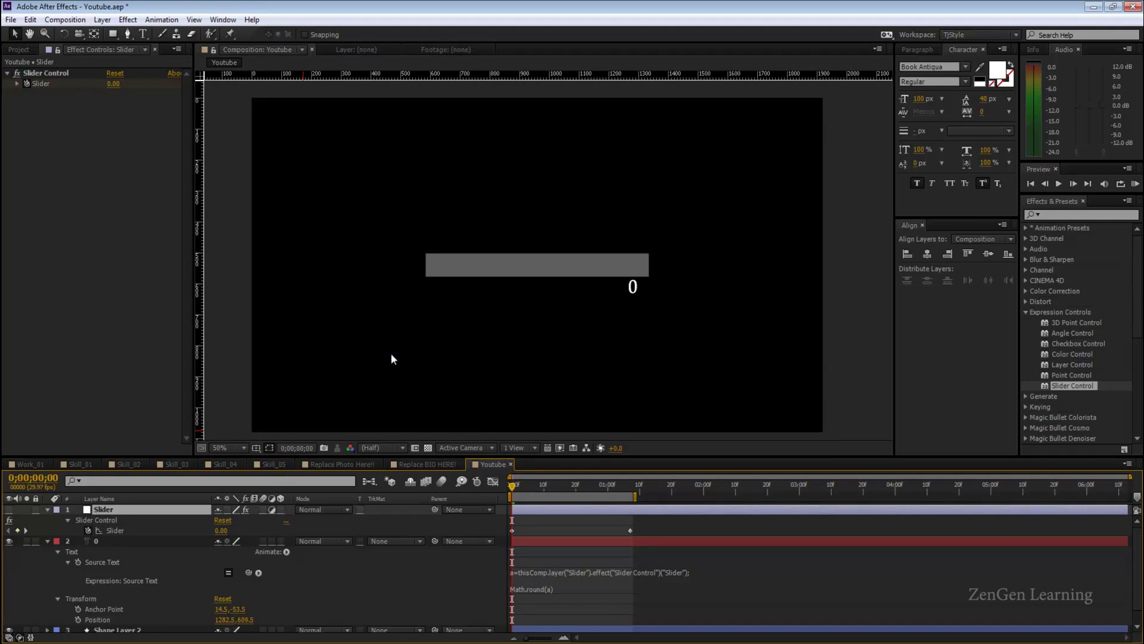
click(30, 467)
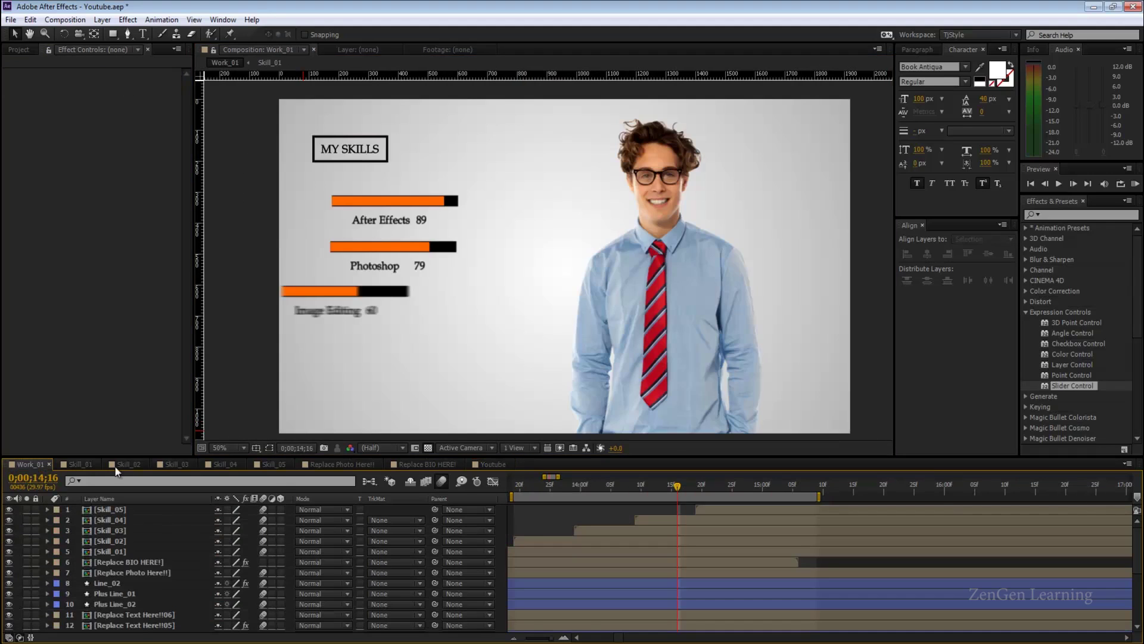
drag(662, 483, 765, 503)
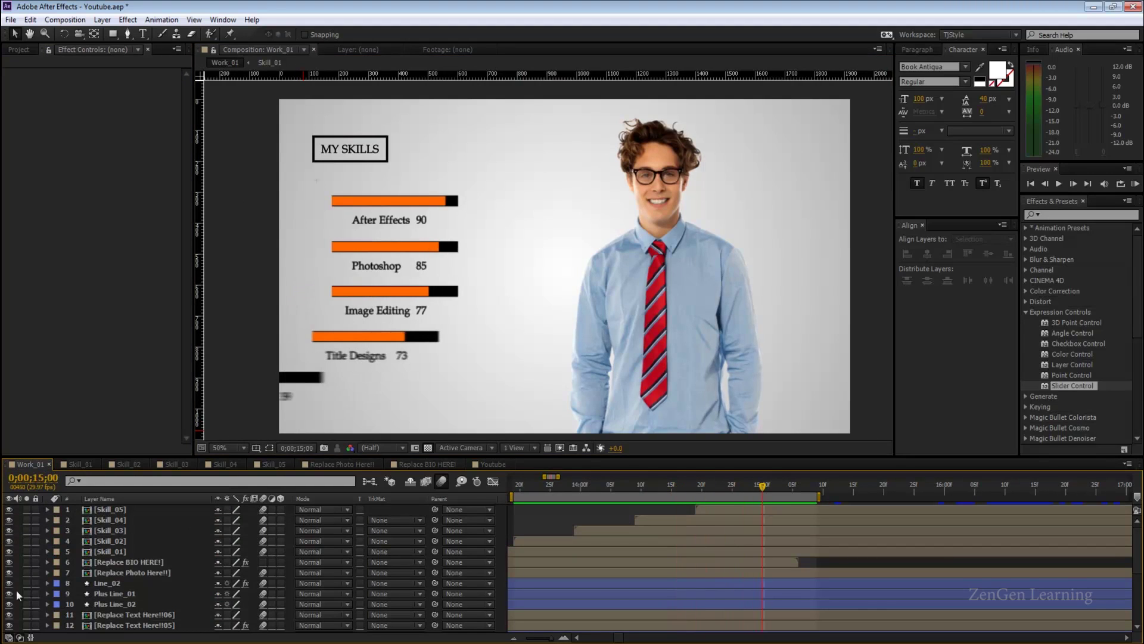
click(129, 551)
shift+click(119, 508)
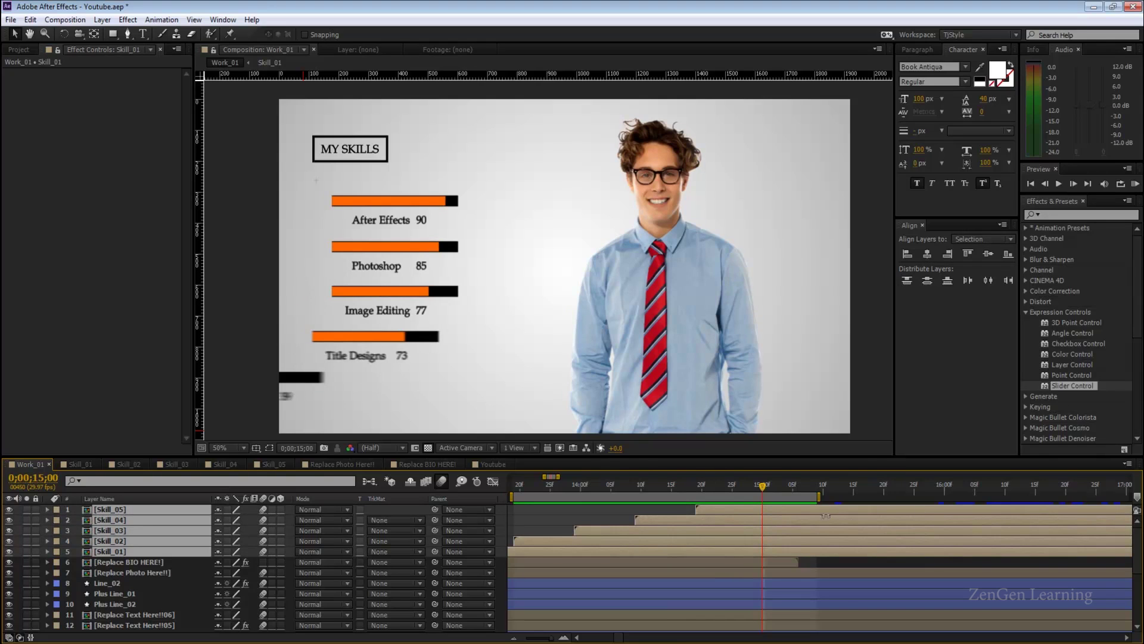
mouse_move(719, 485)
mouse_down()
mouse_move(678, 485)
mouse_move(722, 491)
mouse_up()
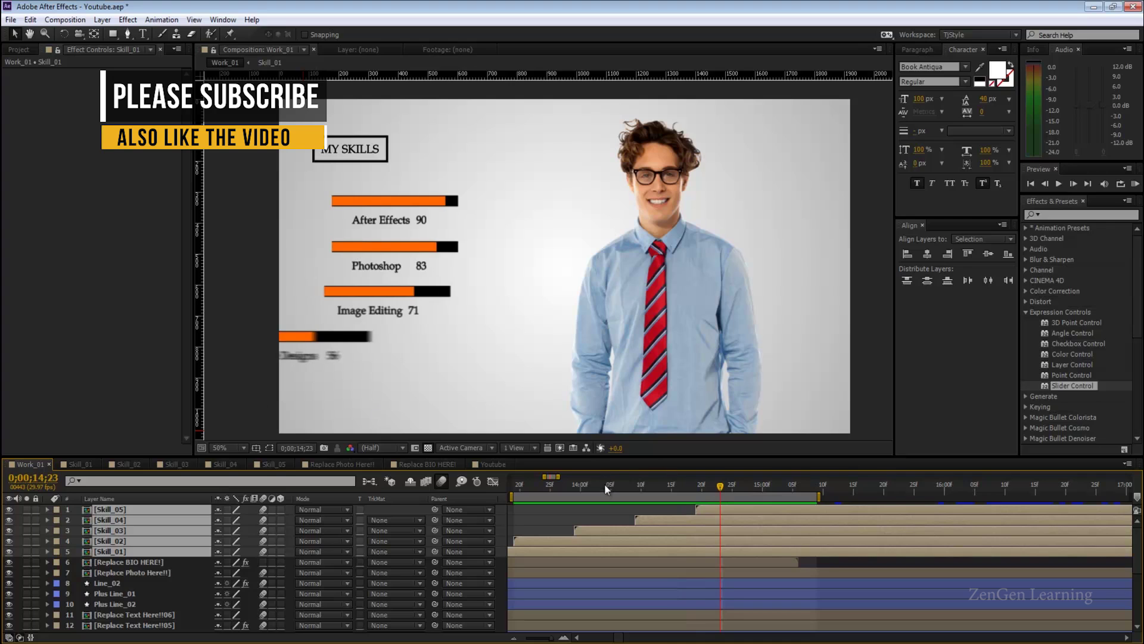
drag(595, 485, 779, 503)
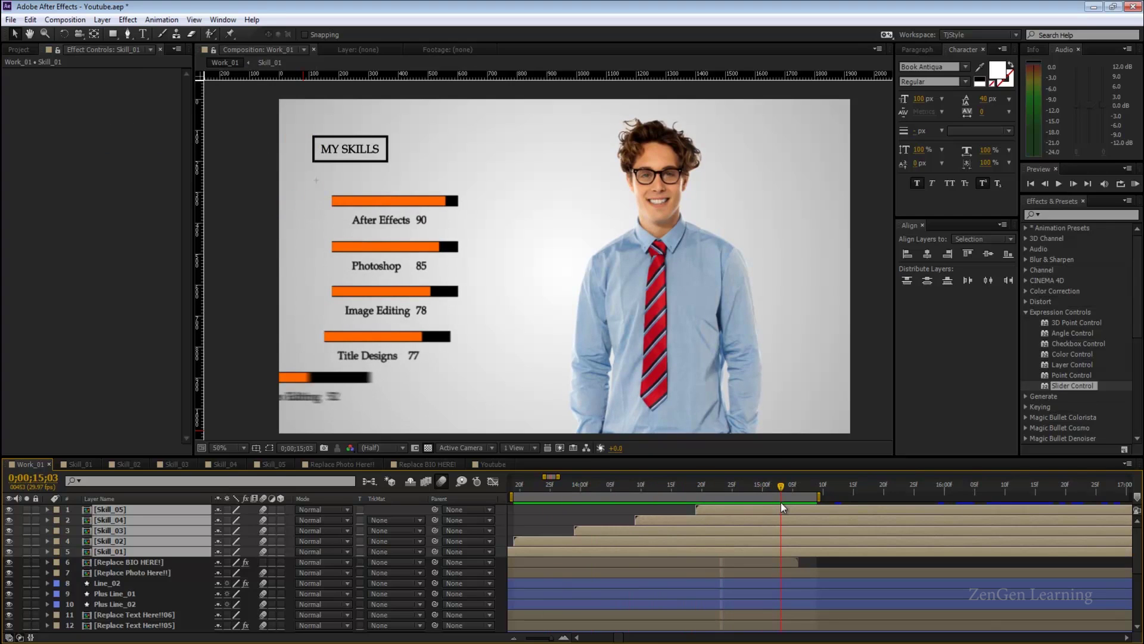
click(537, 514)
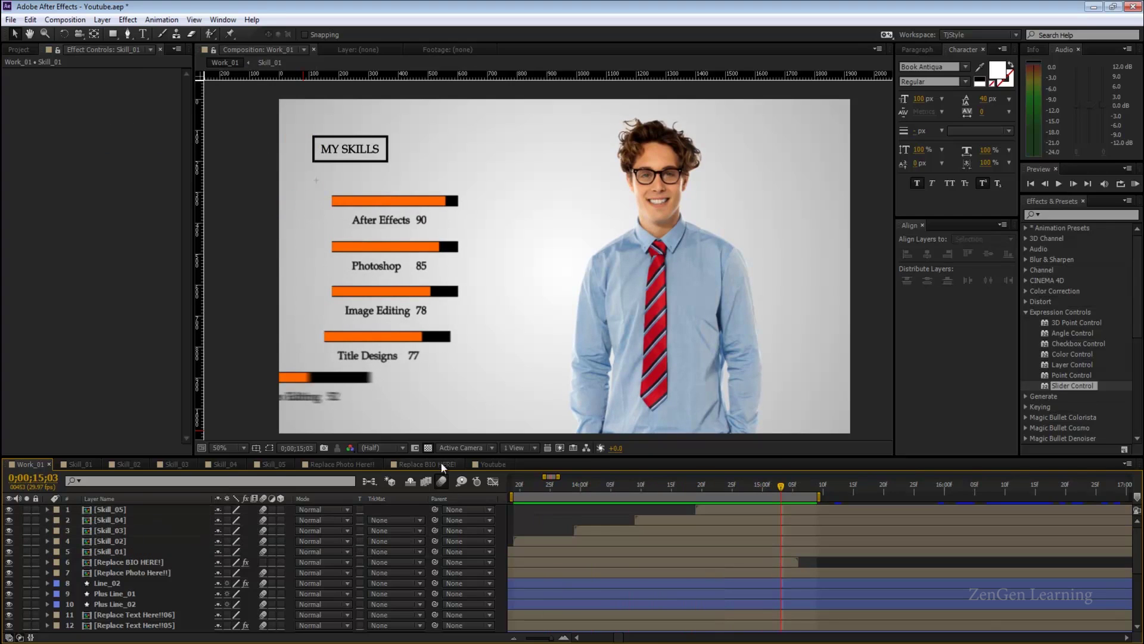
click(492, 464)
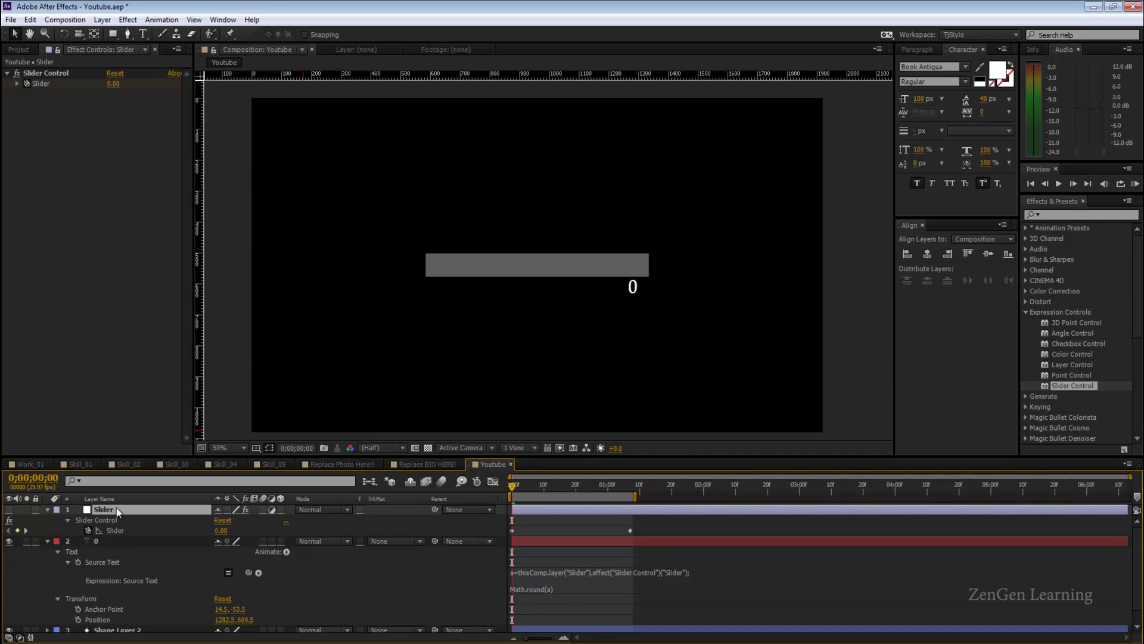
Step: Rename the Slider Control effect to Slider_01
click(51, 74)
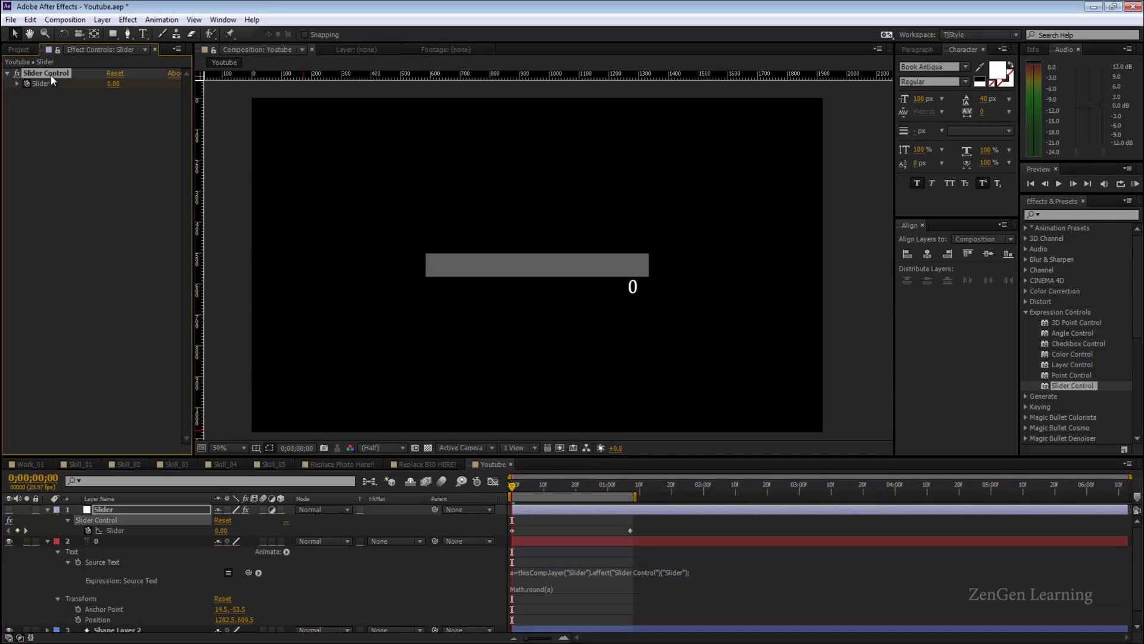
key(Return)
text(Slider_01)
key(Return)
Step: Add a second Slider Control named Slider_02, then preview the bar animation
drag(1074, 385, 88, 366)
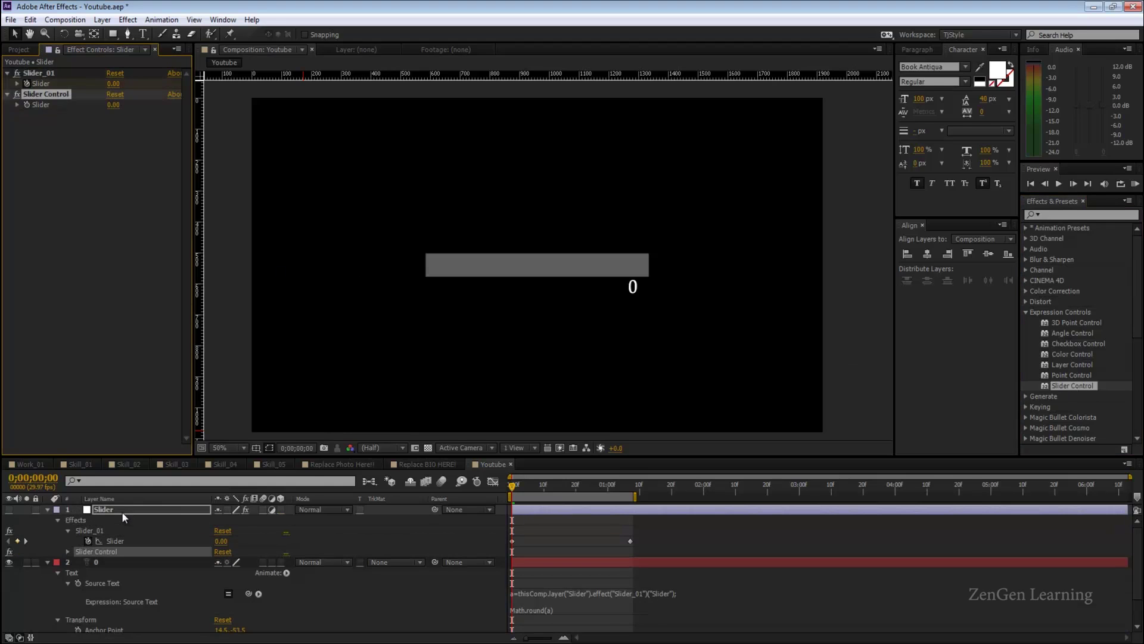
key(Return)
text(Slider_02)
key(Return)
click(119, 358)
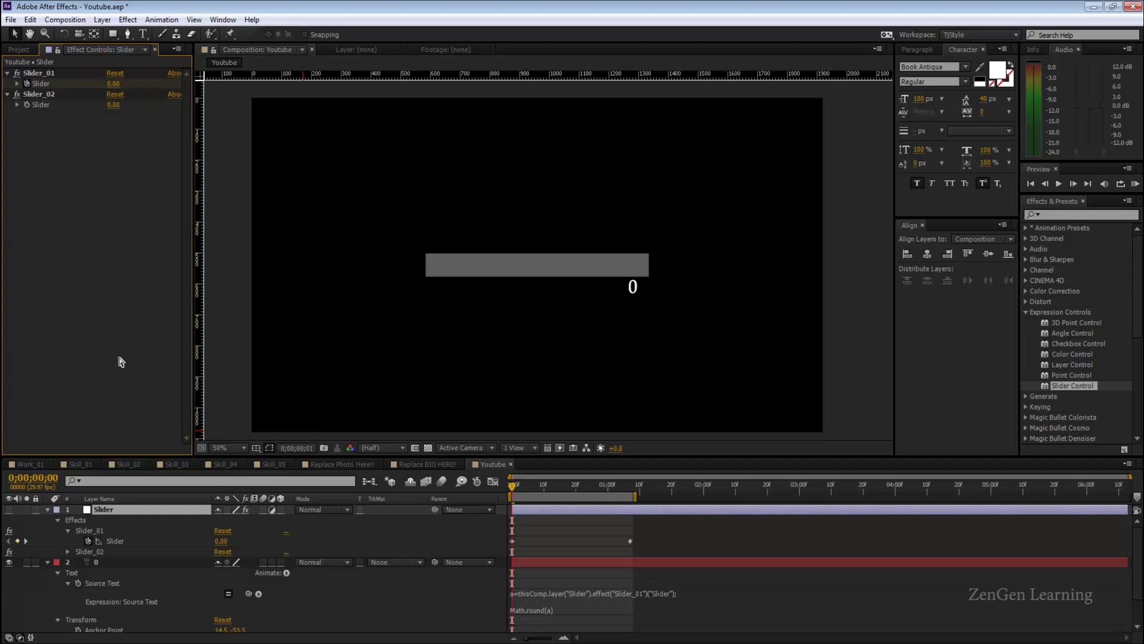
key(space)
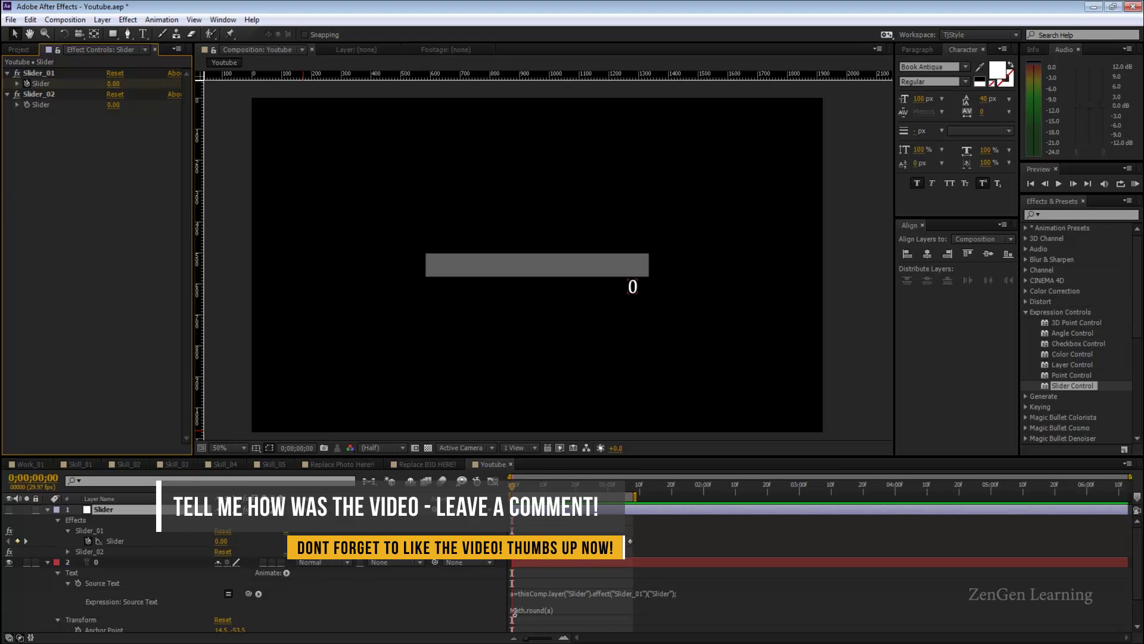
Step: Check the text expression's Math.round(a) line and scrub forward until the counter reads 63
click(554, 607)
drag(554, 608, 511, 608)
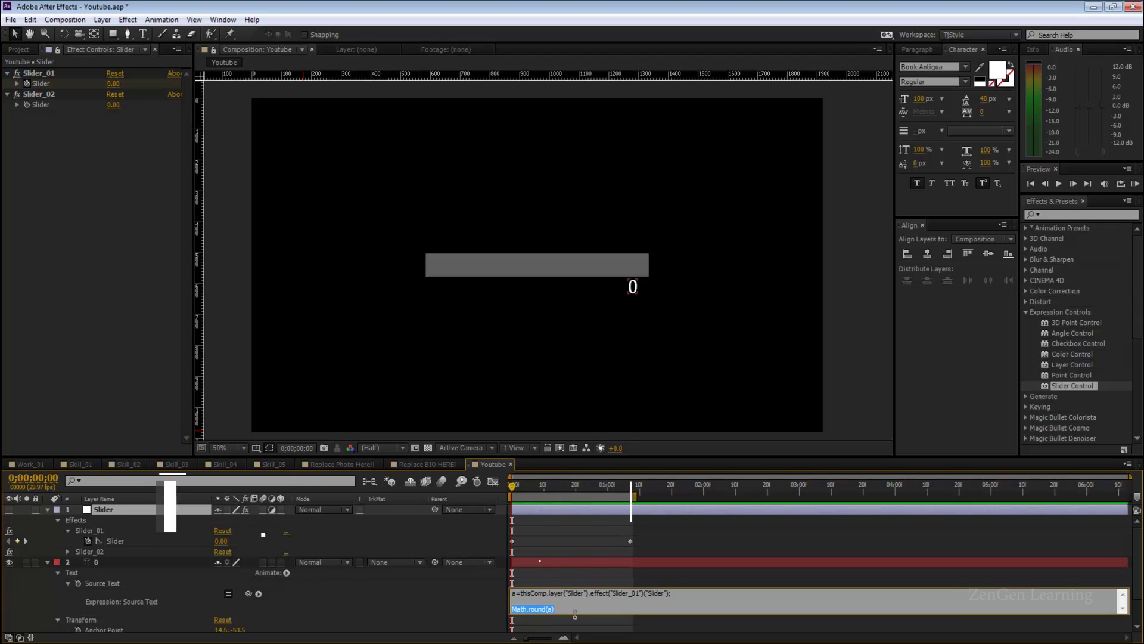
click(548, 516)
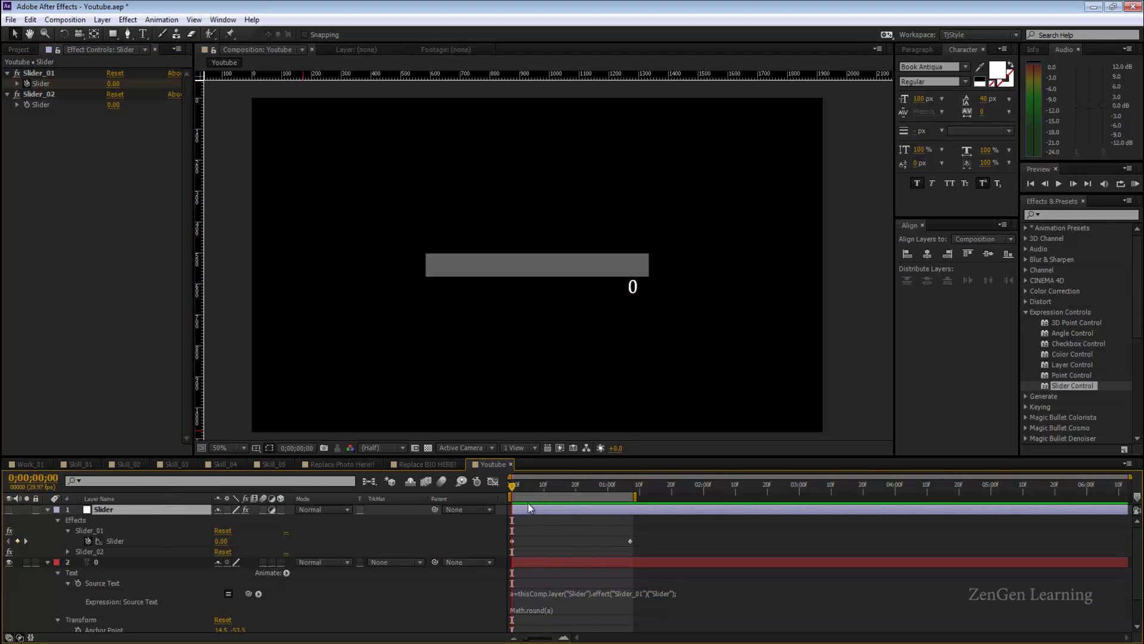
drag(525, 487, 607, 498)
Step: Drag Slider_01's 90 end keyframe earlier to about frame 16, checking the value at frame 12
click(631, 542)
drag(630, 542, 571, 545)
drag(586, 484, 549, 483)
drag(567, 540, 507, 551)
Step: Apply Easy Ease to both Slider_01 keyframes
click(492, 481)
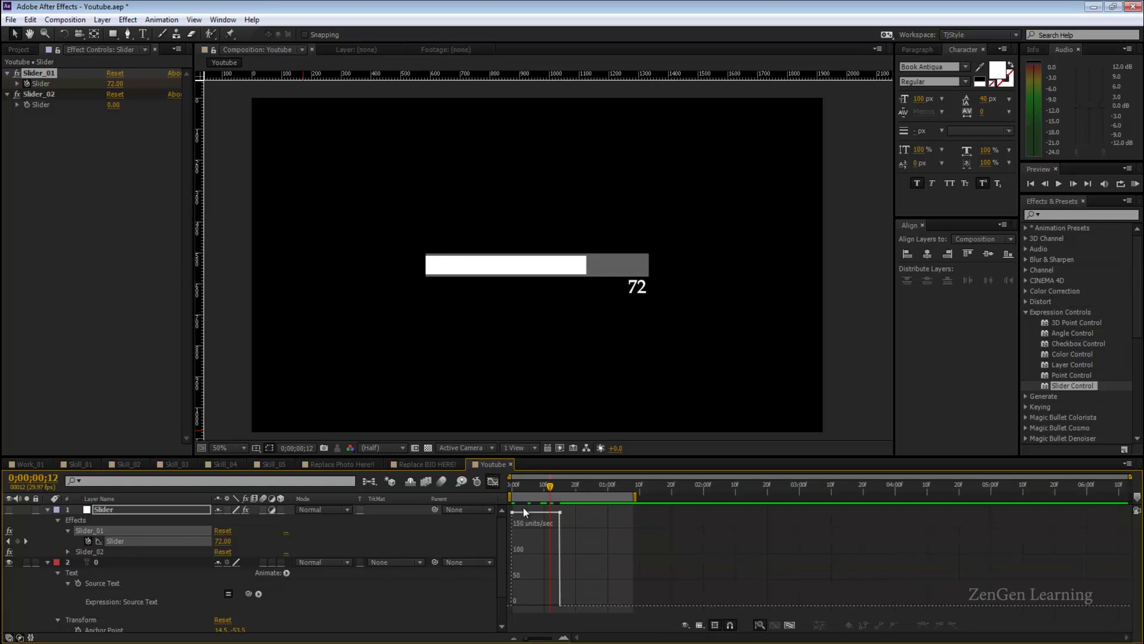
click(493, 486)
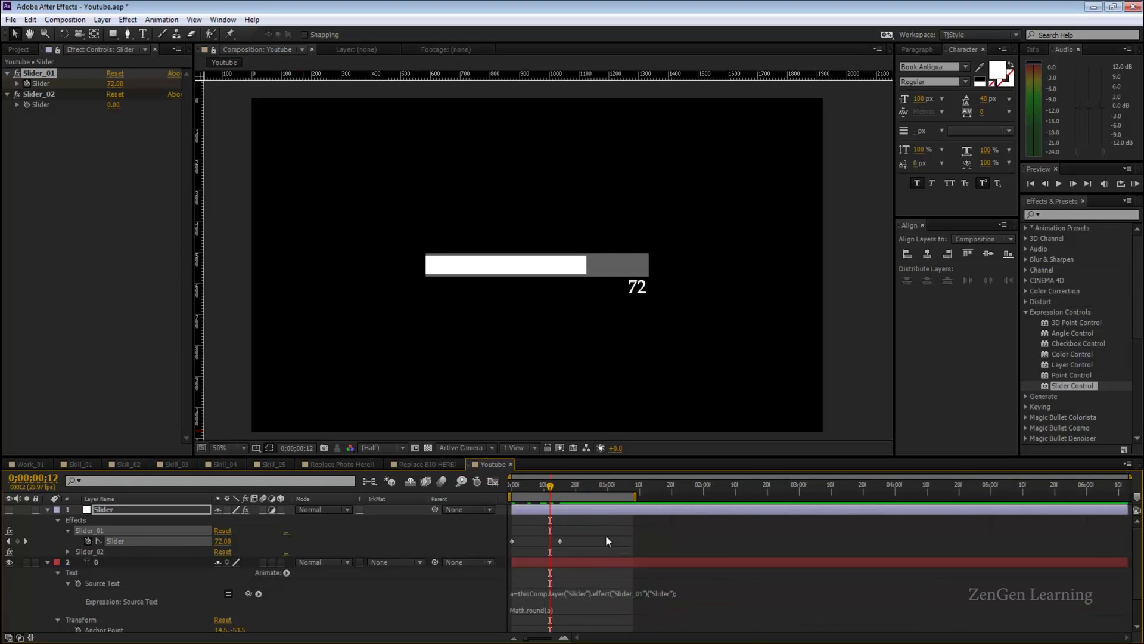
drag(589, 537, 509, 544)
right_click(512, 541)
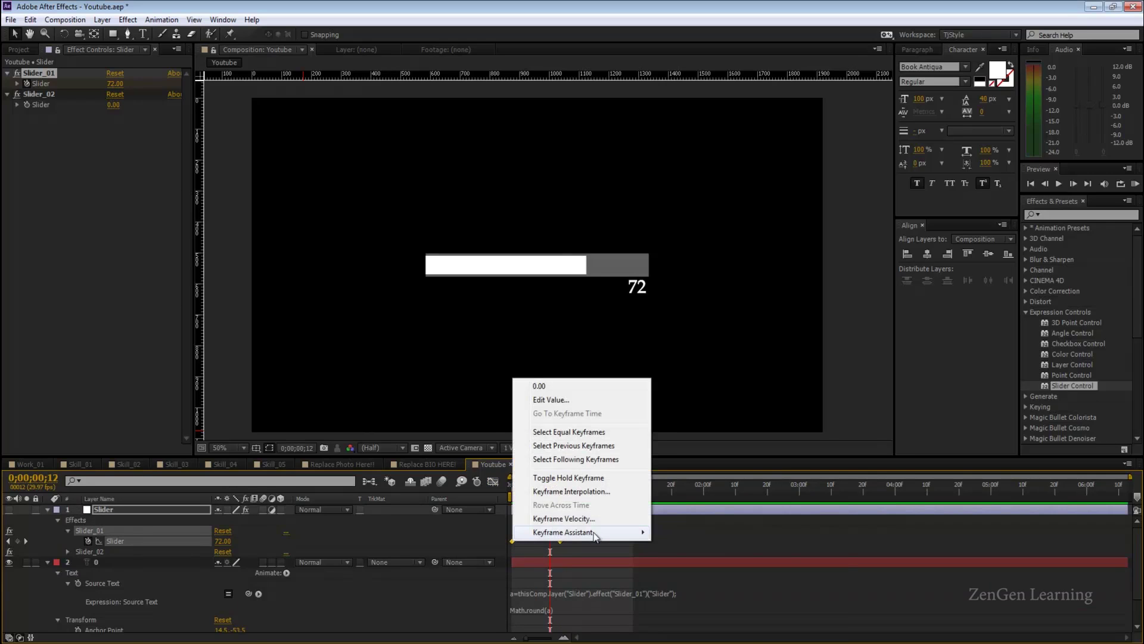
mouse_move(599, 534)
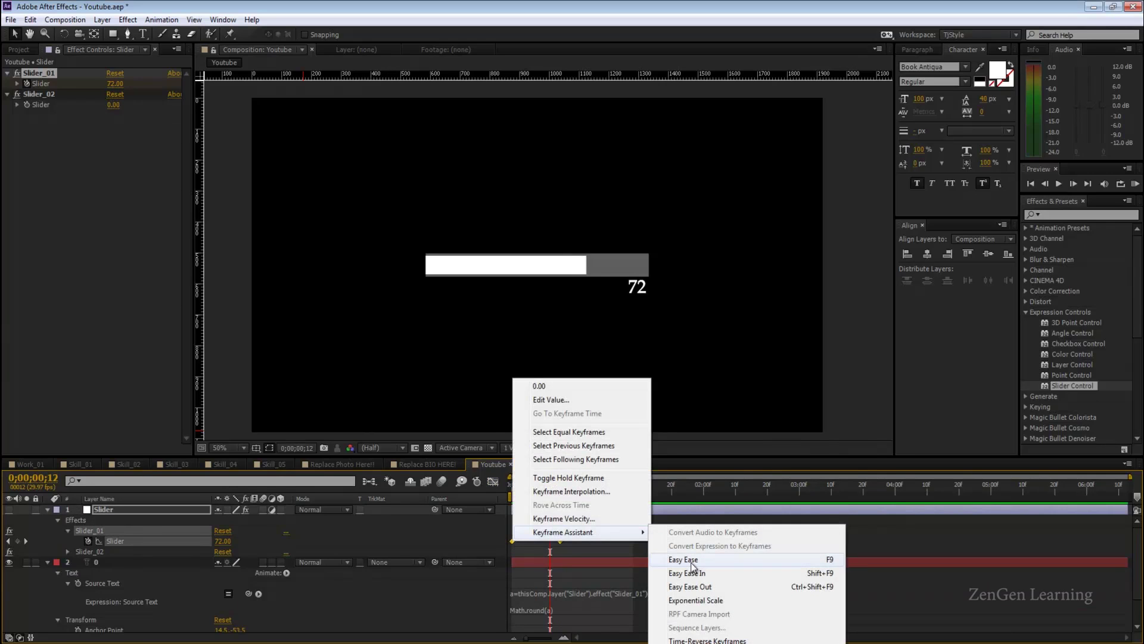
click(692, 561)
click(549, 522)
Step: Steepen the Slider_01 keyframe easing to about 96% influence in the Graph Editor
click(121, 540)
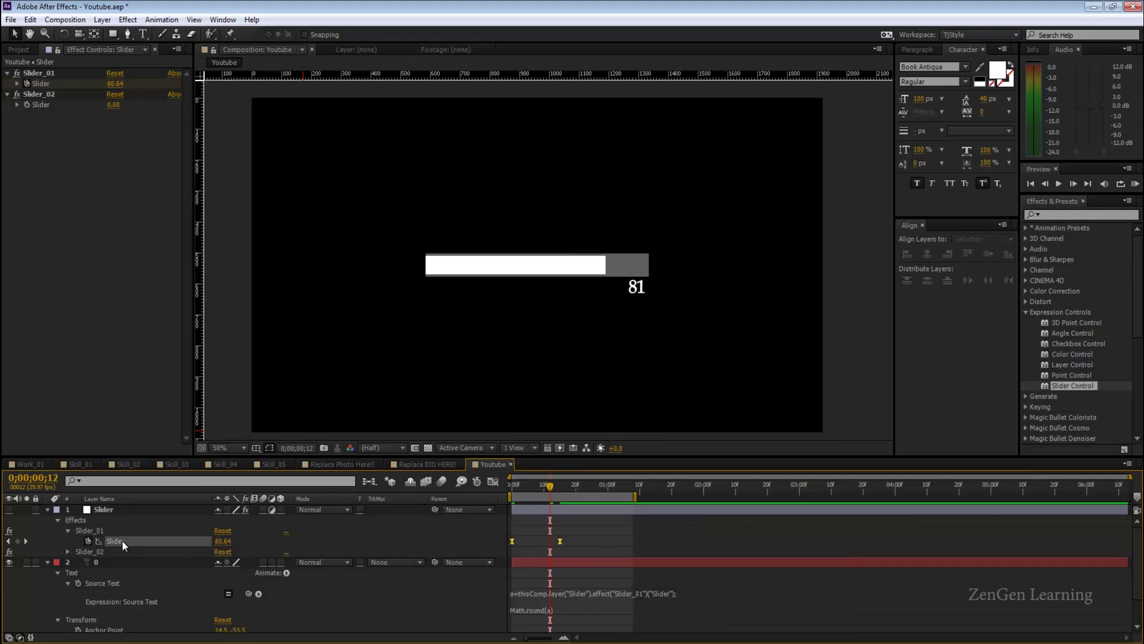
click(490, 483)
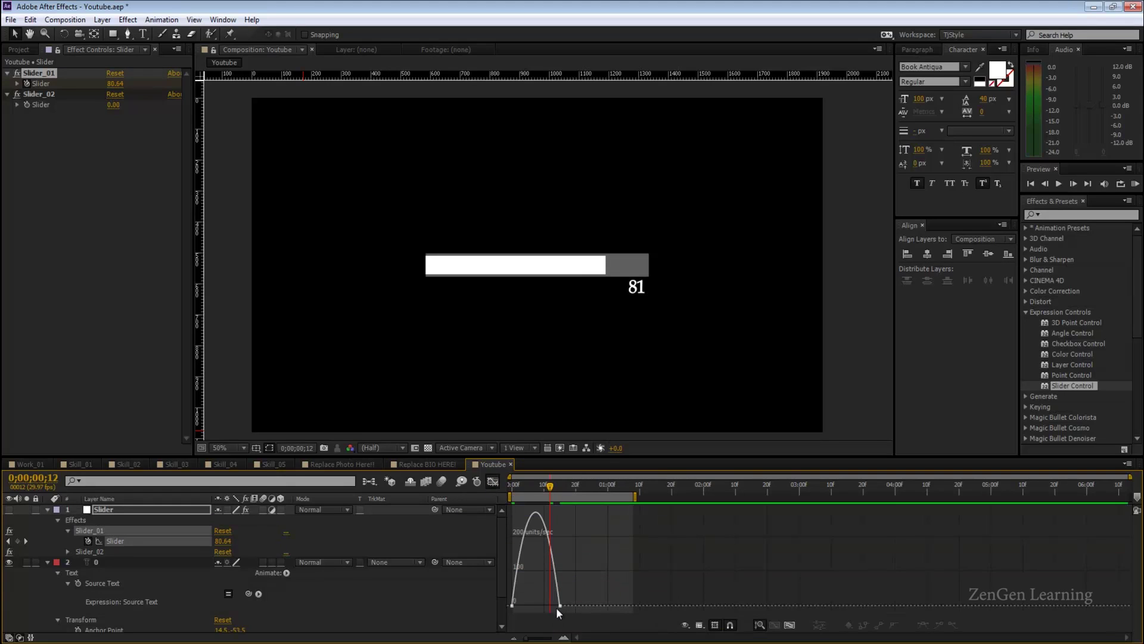
key(F9)
click(492, 482)
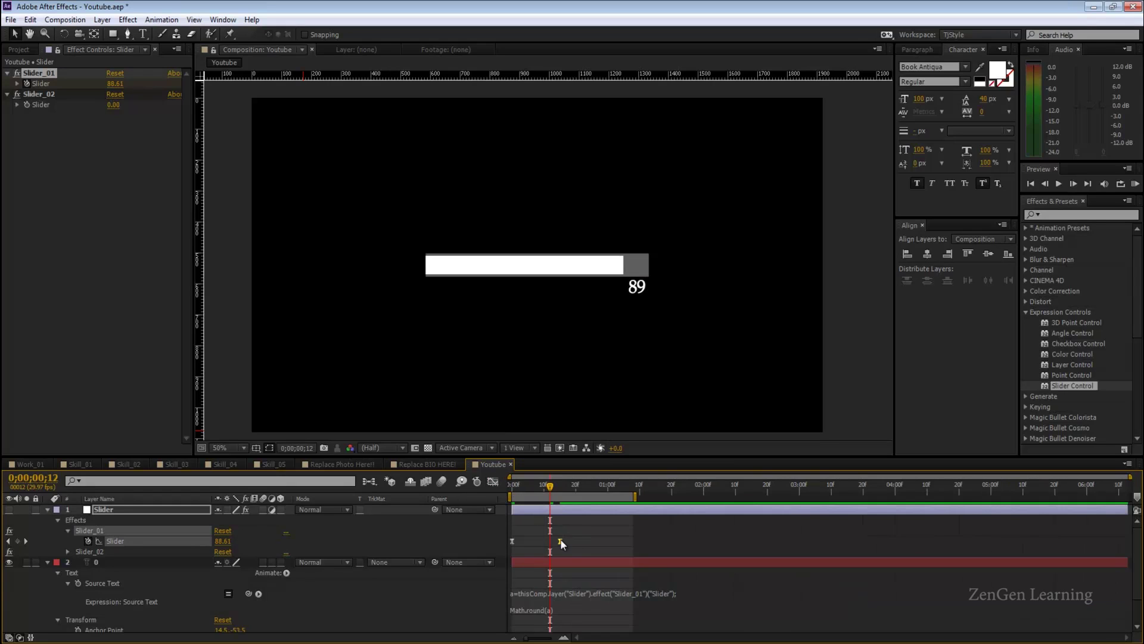
Step: Move the end keyframe later and preview the smoother bar fill animation
drag(561, 541, 619, 538)
click(664, 534)
key(space)
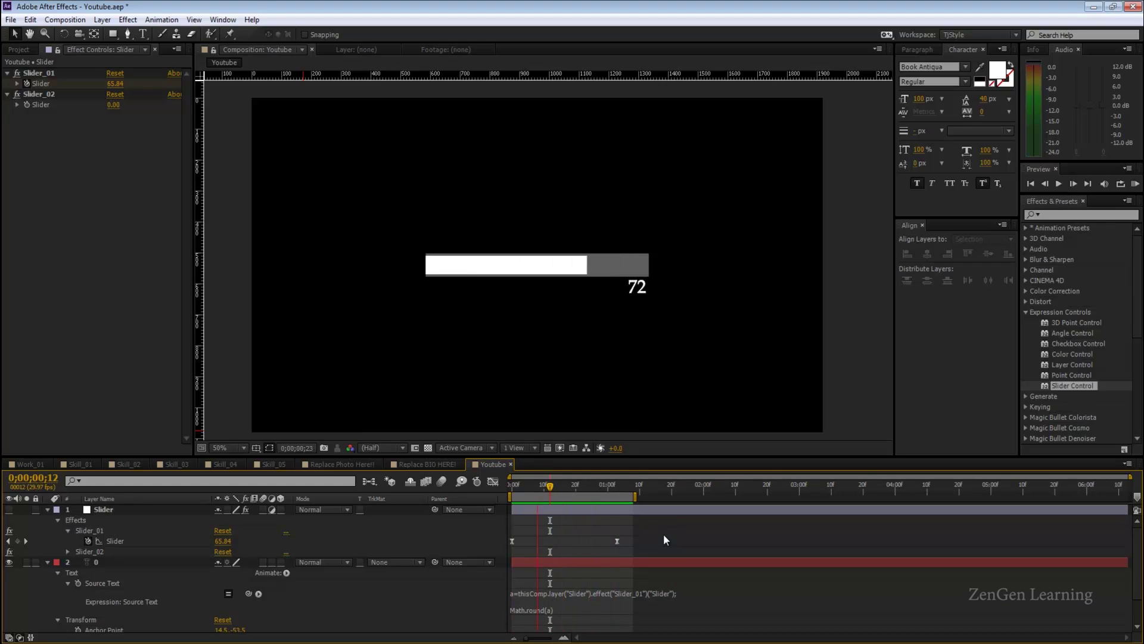
key(space)
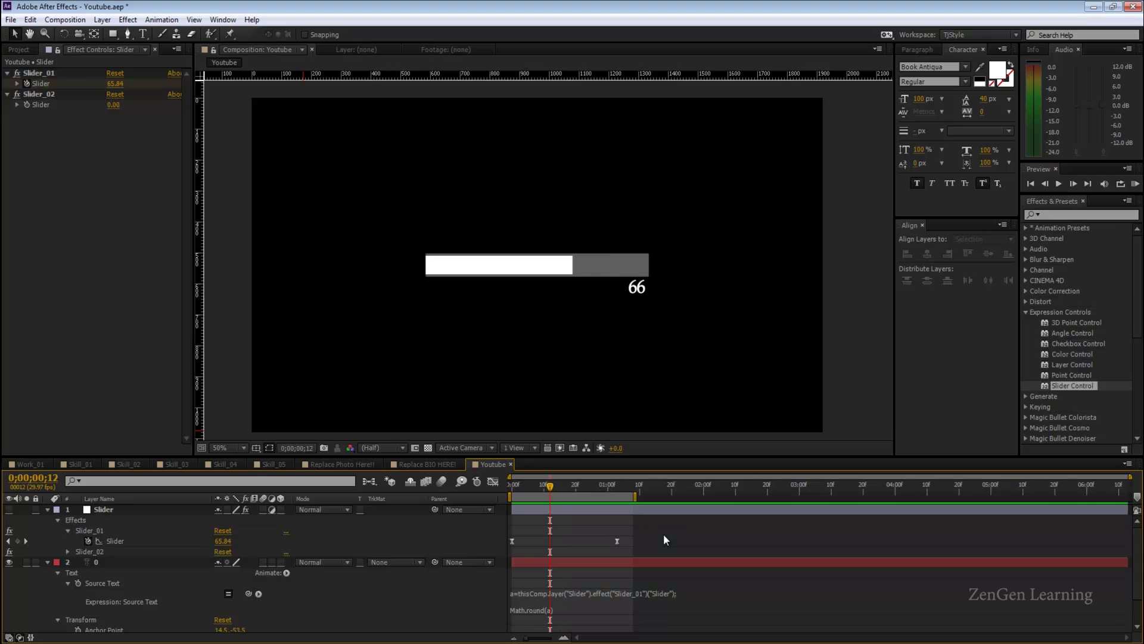